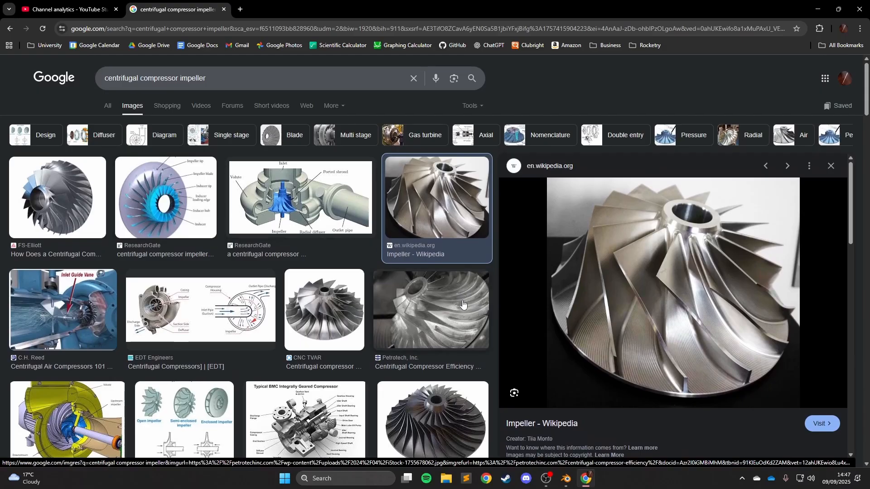
Step: Examine the reference photos of centrifugal compressor impellers in the image results, including the Petrotech and Wikipedia images
click(430, 311)
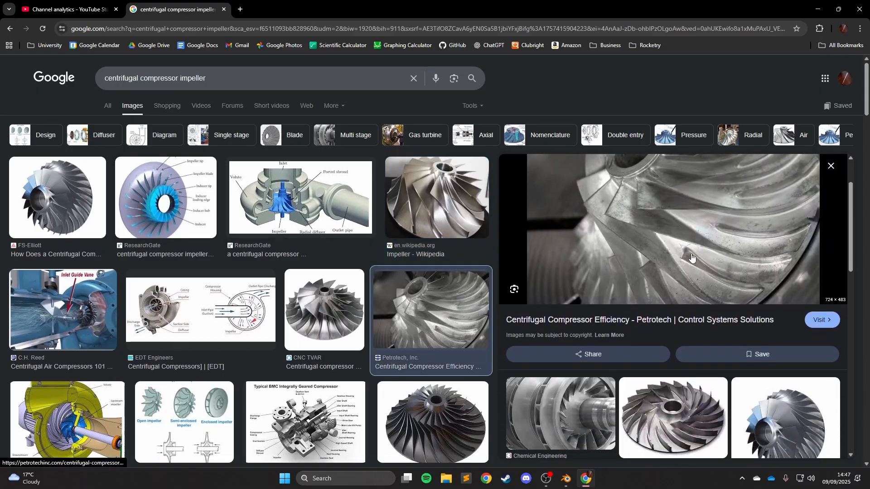
scroll(443, 252, down, 2)
click(446, 301)
click(449, 235)
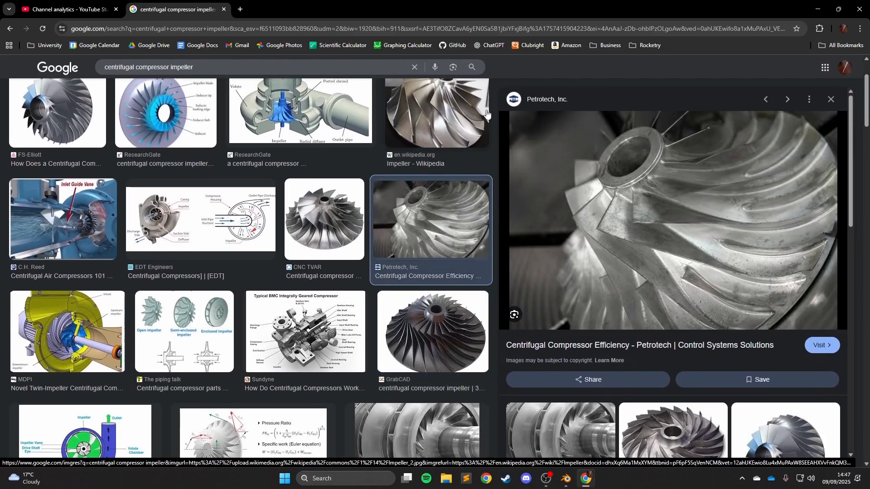
click(433, 117)
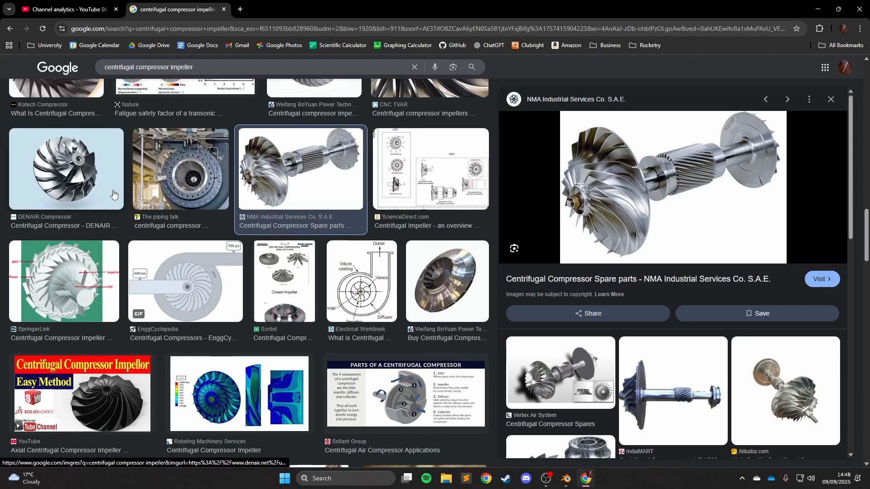
scroll(478, 194, up, 1)
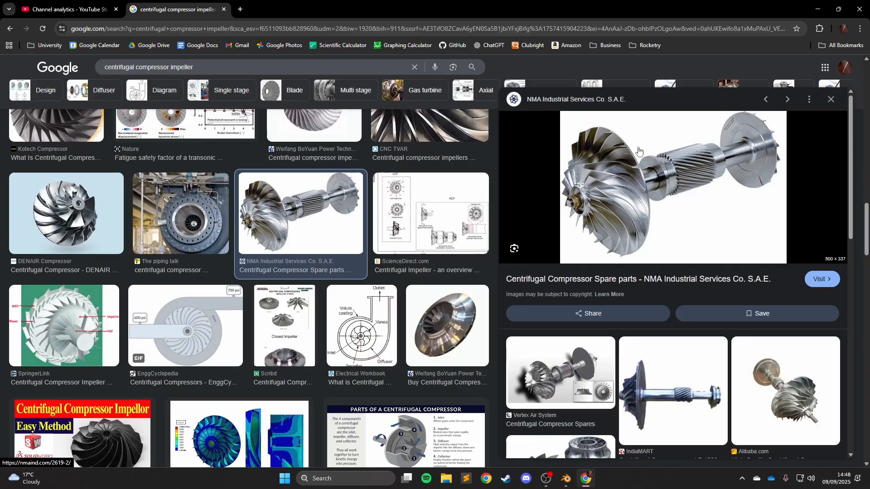
scroll(209, 259, down, 5)
scroll(209, 259, up, 10)
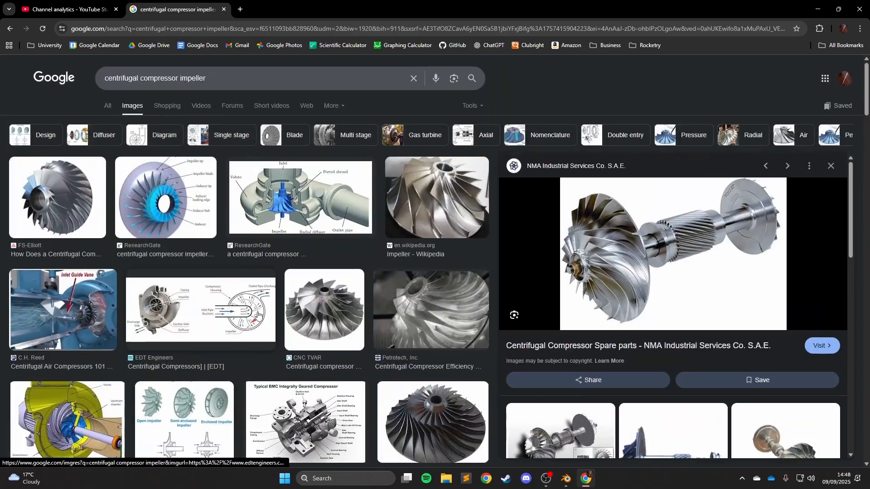
click(417, 206)
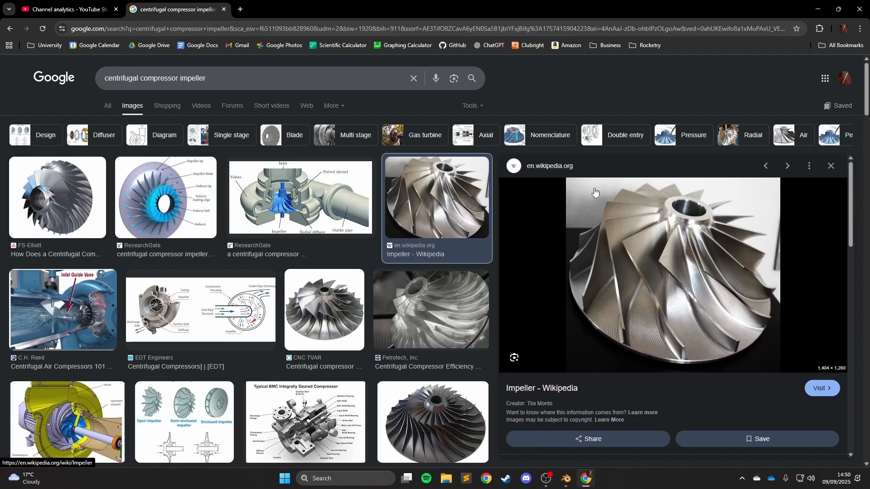
Step: Switch to Blender and add a mesh circle with 99 vertices
click(585, 478)
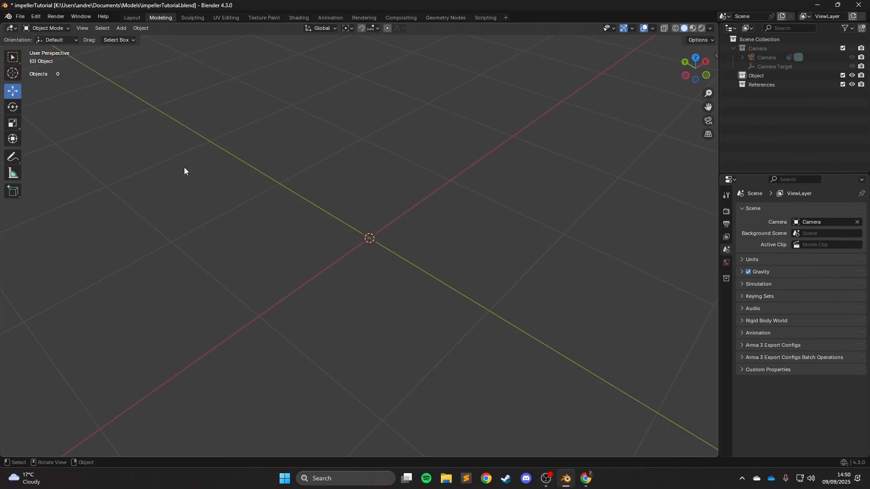
click(118, 29)
mouse_move(150, 38)
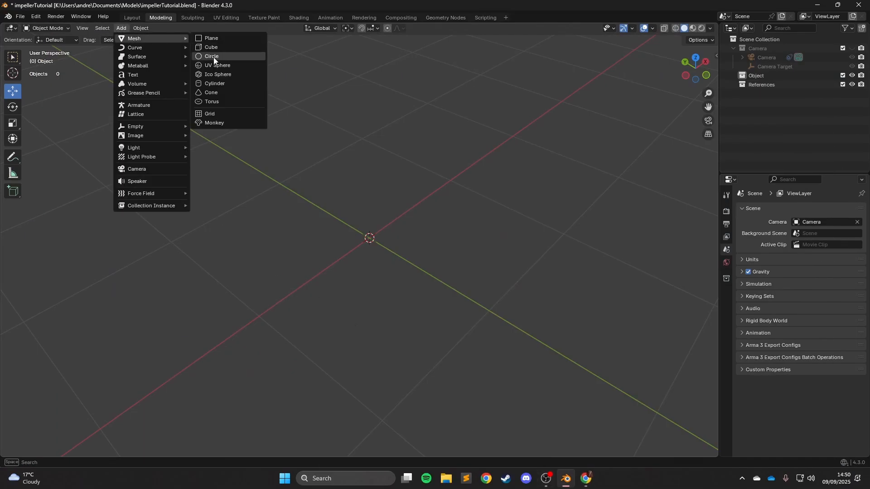
click(211, 56)
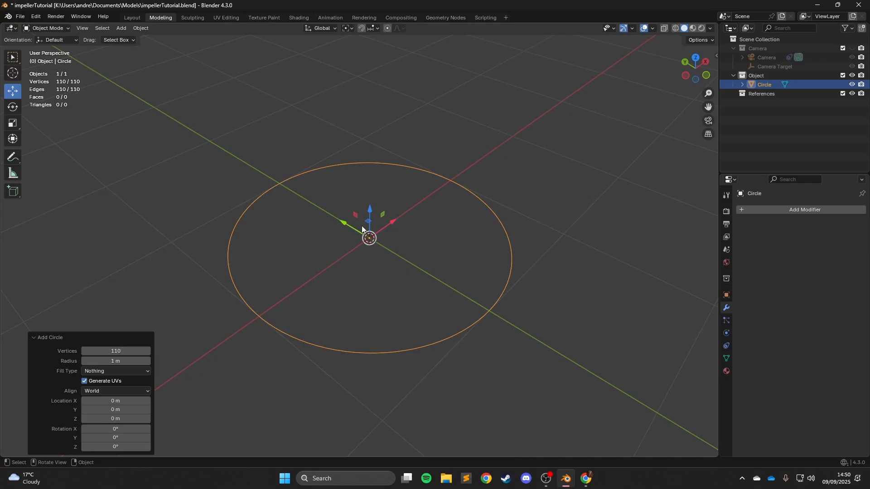
click(132, 352)
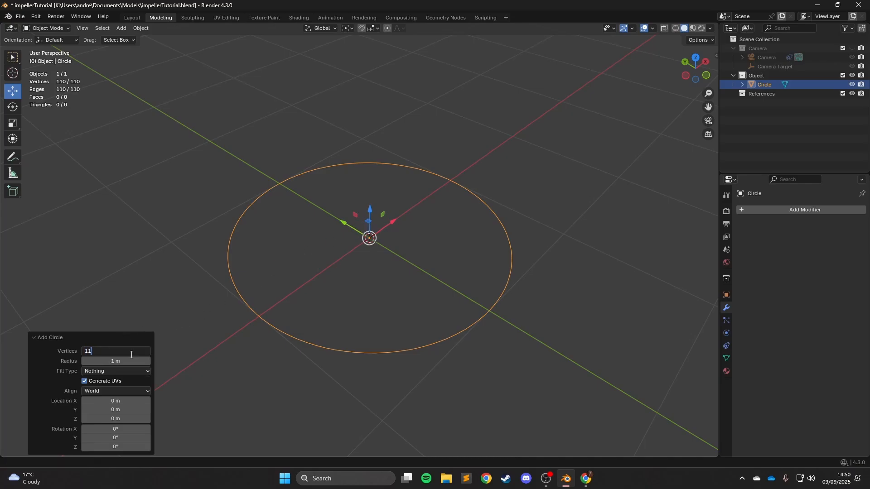
key(Return)
click(131, 354)
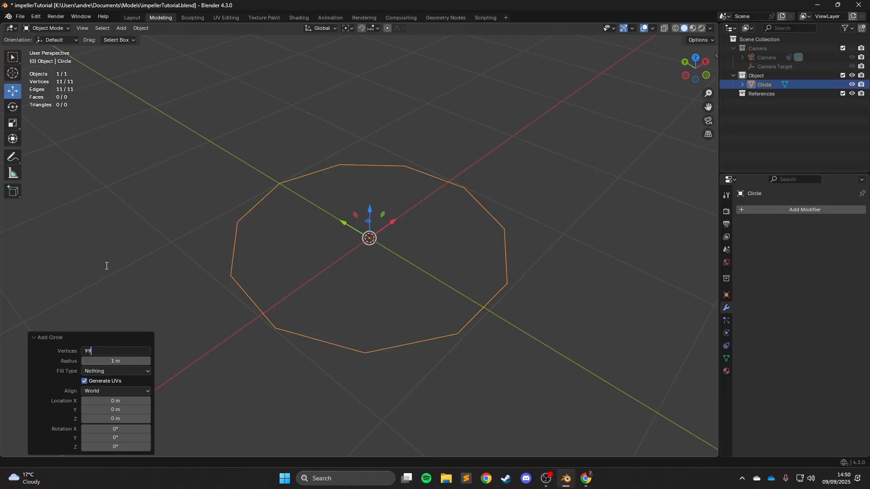
key(Return)
Step: Enter Edit Mode on the circle with vertex selection and view it from the top
middle_drag(474, 179, 419, 172)
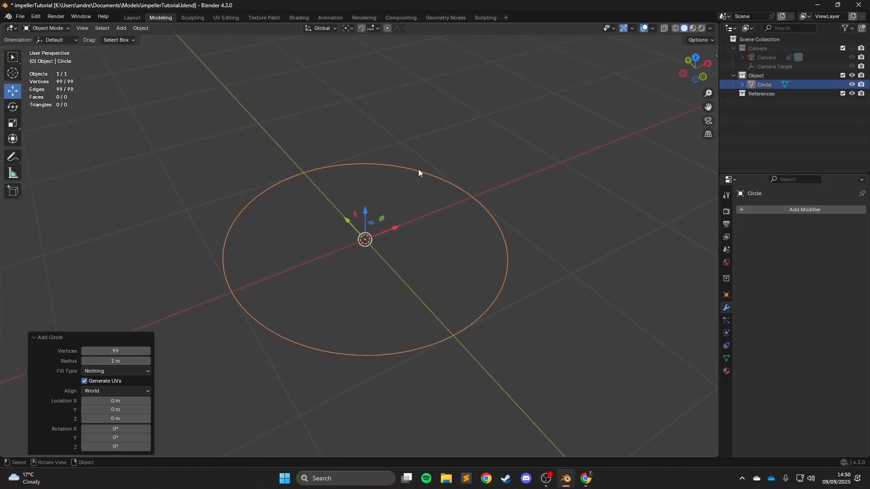
middle_drag(285, 92, 156, 79)
key(Tab)
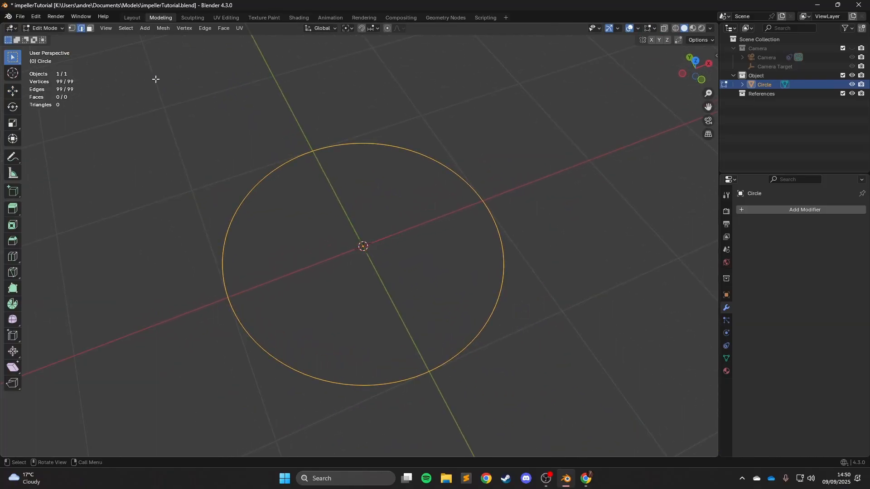
click(72, 28)
middle_drag(345, 181, 305, 211)
key(KP_1)
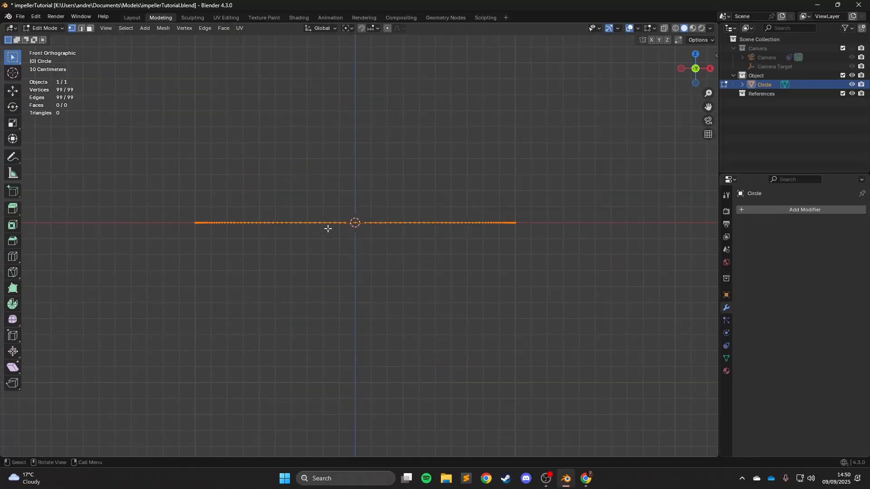
key(KP_7)
scroll(331, 195, up, 2)
scroll(335, 35, down, 1)
Step: Check the transform pivot options, select the circle's vertex on the positive Y axis, and examine the opposite end of the circle
click(347, 28)
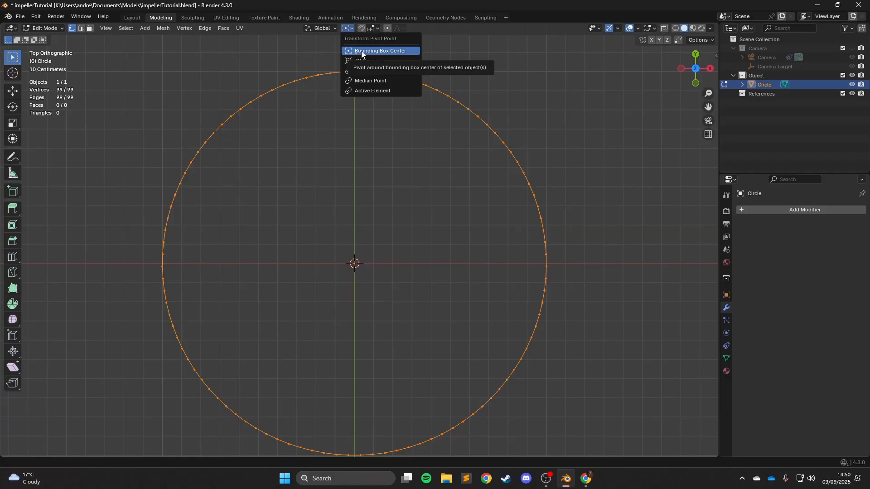
shift+middle_drag(477, 263, 507, 298)
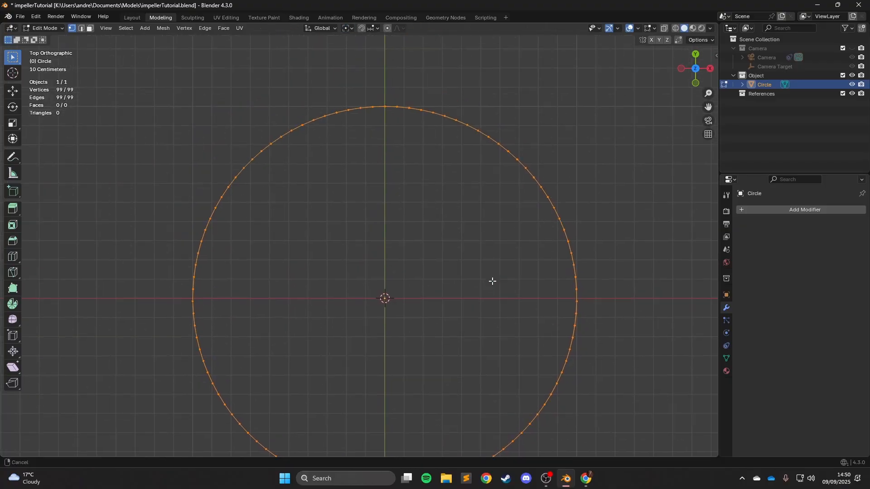
scroll(392, 120, up, 1)
shift+middle_drag(412, 83, 425, 155)
scroll(424, 136, up, 1)
click(412, 131)
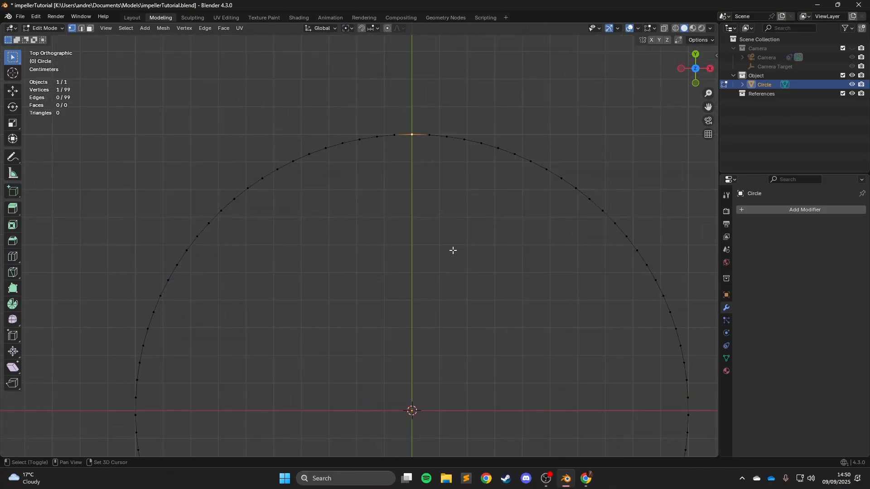
shift+middle_drag(452, 249, 357, 144)
scroll(400, 321, up, 4)
shift+middle_drag(457, 370, 402, 247)
scroll(392, 242, up, 4)
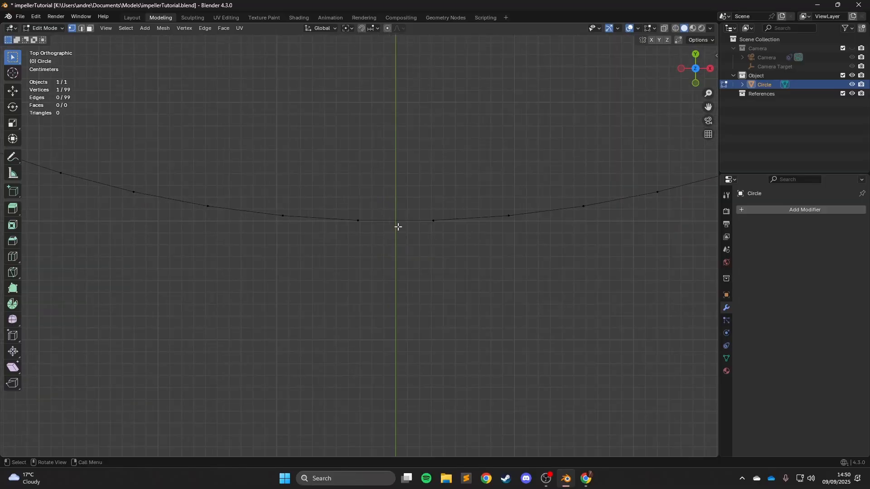
scroll(404, 221, up, 3)
shift+middle_drag(443, 222, 408, 254)
scroll(409, 241, up, 5)
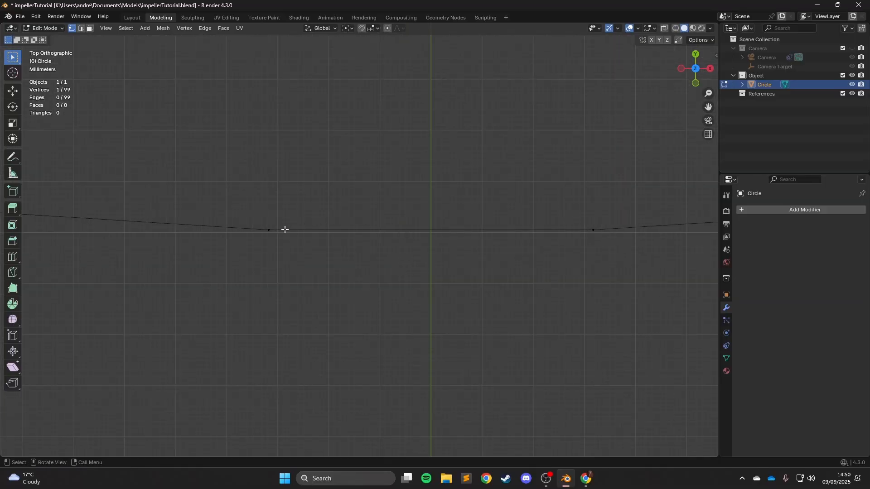
Step: Compare how the vertices at both Y-axis ends of the circle line up with the axis
scroll(319, 334, down, 8)
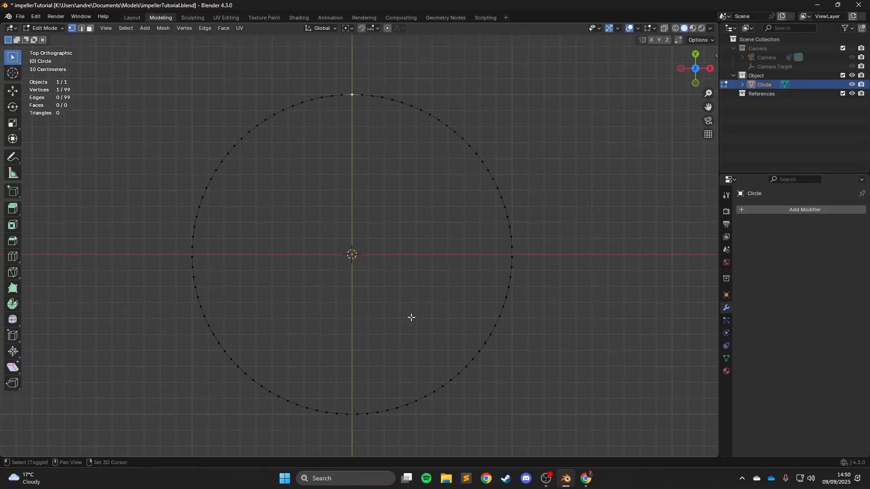
scroll(400, 202, up, 10)
shift+middle_drag(396, 236, 388, 245)
scroll(389, 242, up, 9)
scroll(336, 248, down, 5)
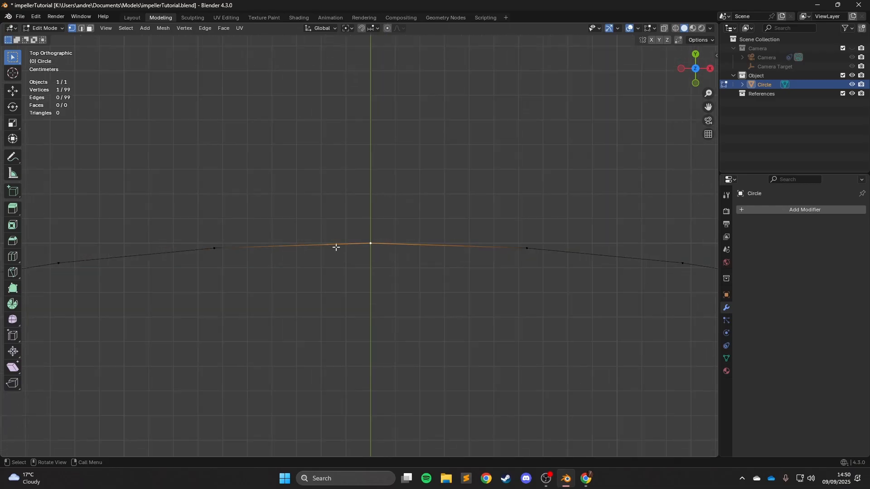
scroll(326, 214, down, 18)
shift+middle_drag(413, 407, 421, 252)
scroll(421, 254, up, 13)
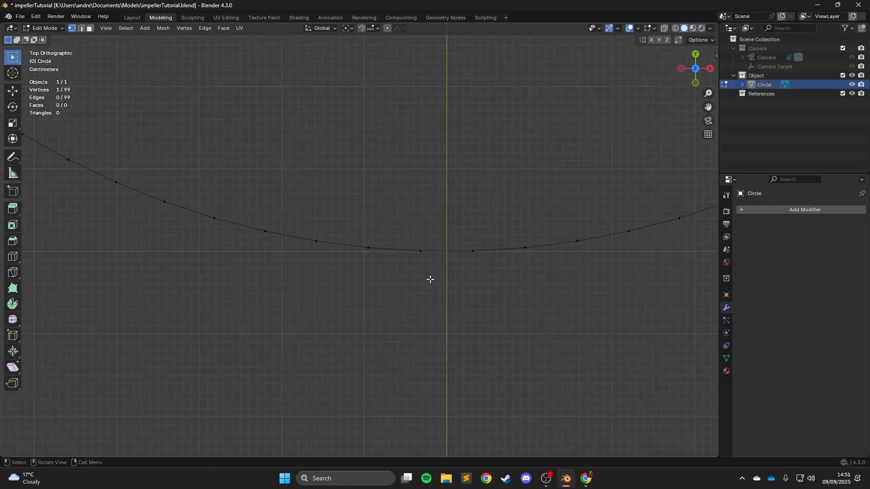
shift+middle_drag(485, 280, 419, 268)
scroll(419, 267, up, 3)
scroll(420, 267, up, 6)
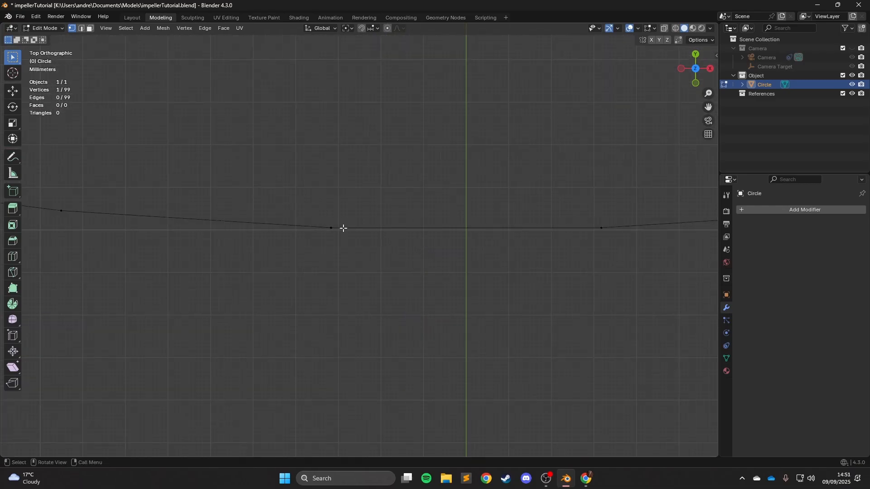
scroll(426, 225, down, 20)
Step: Try scaling all the circle's vertices down repeatedly around the bounding box center
key(a)
shift+middle_drag(468, 175, 457, 248)
scroll(457, 248, up, 8)
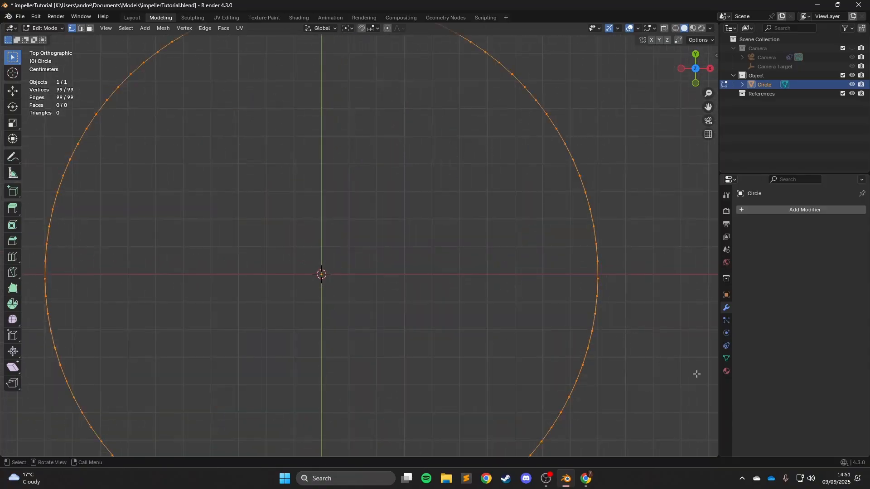
key(s)
click(334, 267)
shift+middle_drag(376, 256, 460, 267)
scroll(421, 202, up, 8)
scroll(468, 268, up, 6)
key(s)
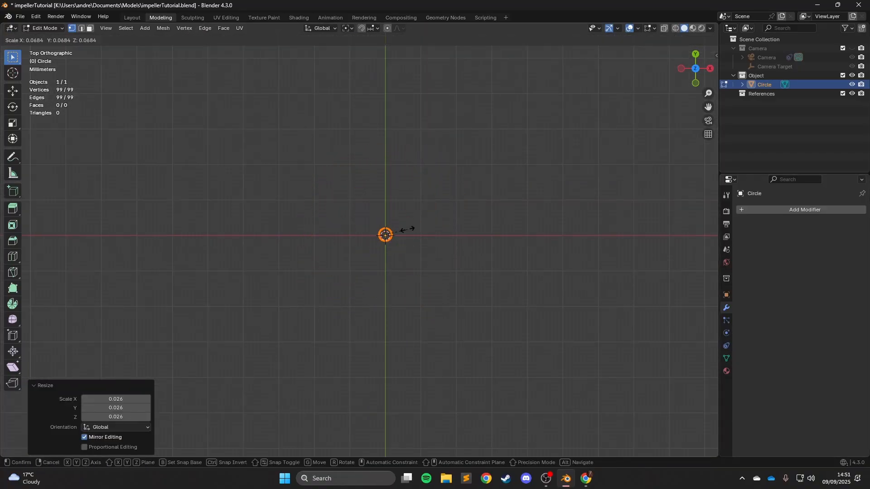
click(400, 231)
scroll(562, 292, up, 12)
shift+middle_drag(581, 299, 367, 334)
scroll(590, 340, up, 3)
key(s)
click(388, 231)
scroll(478, 266, up, 7)
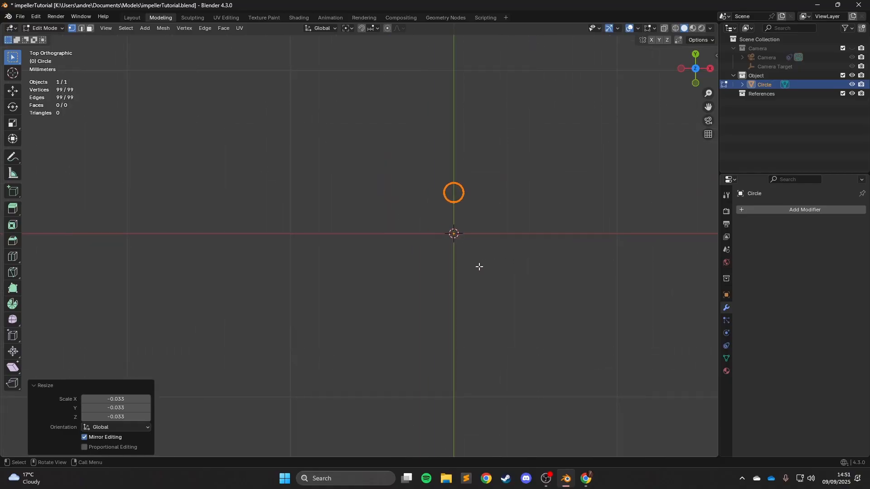
Step: Undo the scaling done around the bounding box center to restore the full-size circle
scroll(452, 235, down, 20)
key(ctrl+z)
key(ctrl+z)
key(ctrl+z)
scroll(423, 217, down, 16)
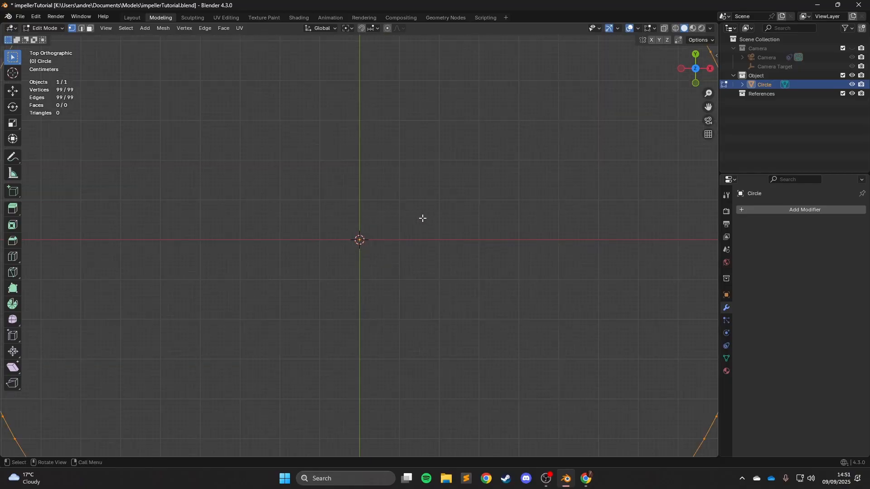
key(ctrl+z)
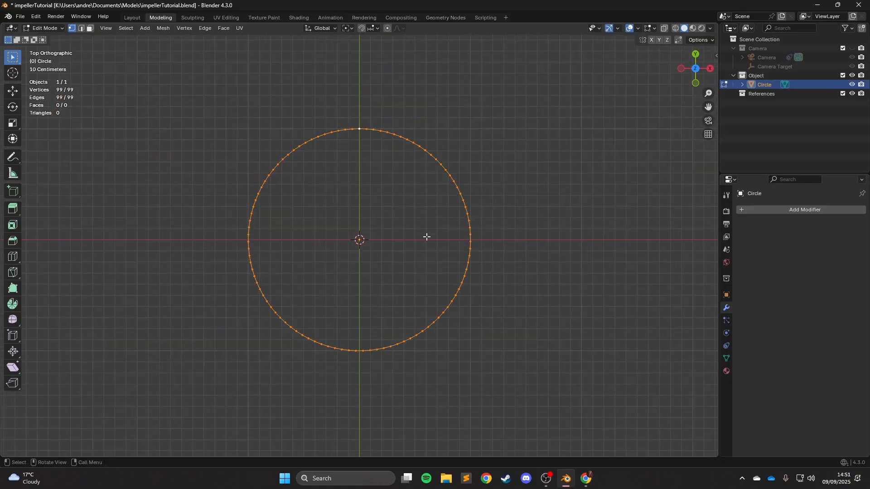
Step: Set the transform pivot point to 3D Cursor
click(347, 29)
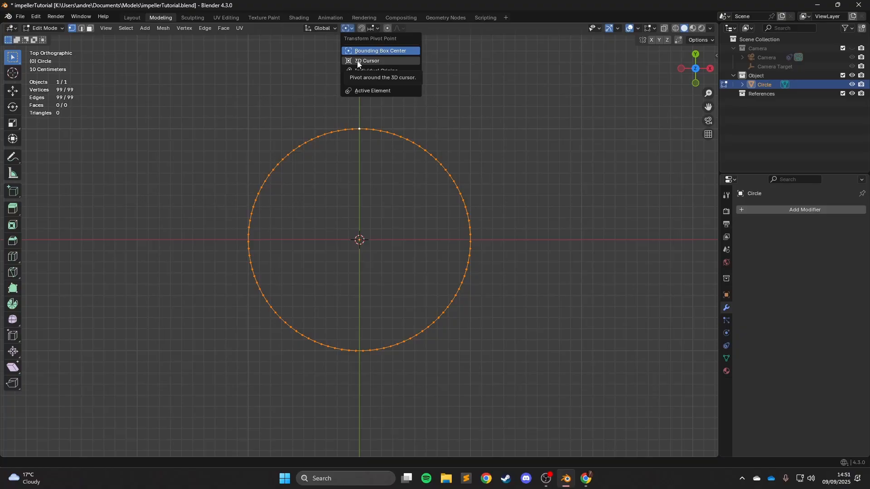
click(358, 61)
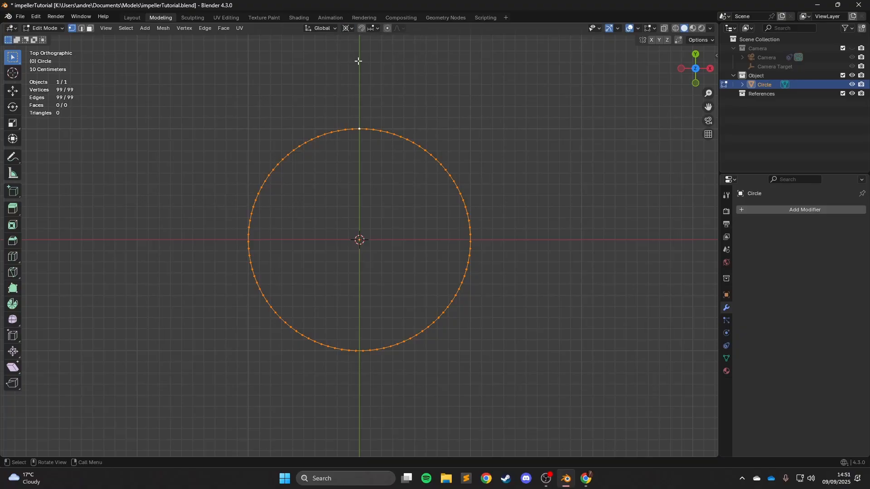
middle_drag(359, 62, 500, 157)
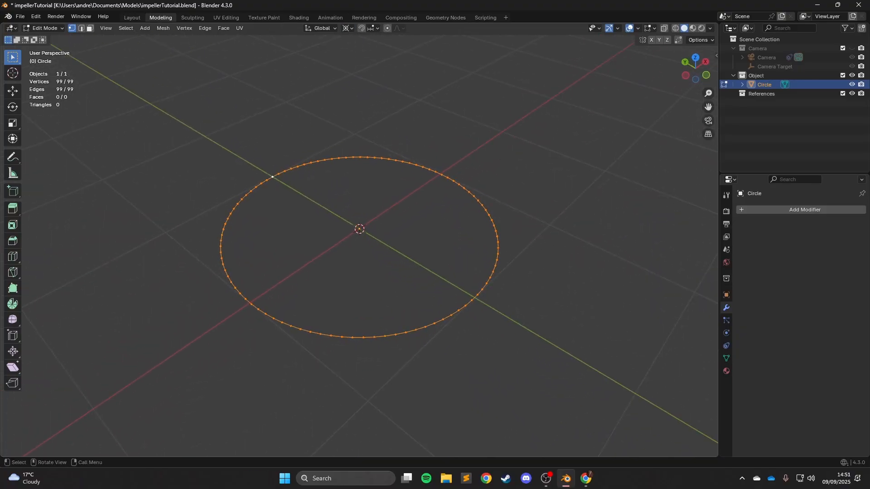
Step: Scale all the circle's vertices down repeatedly around the 3D cursor and check the centering from the top view
key(s)
click(427, 246)
key(KP_1)
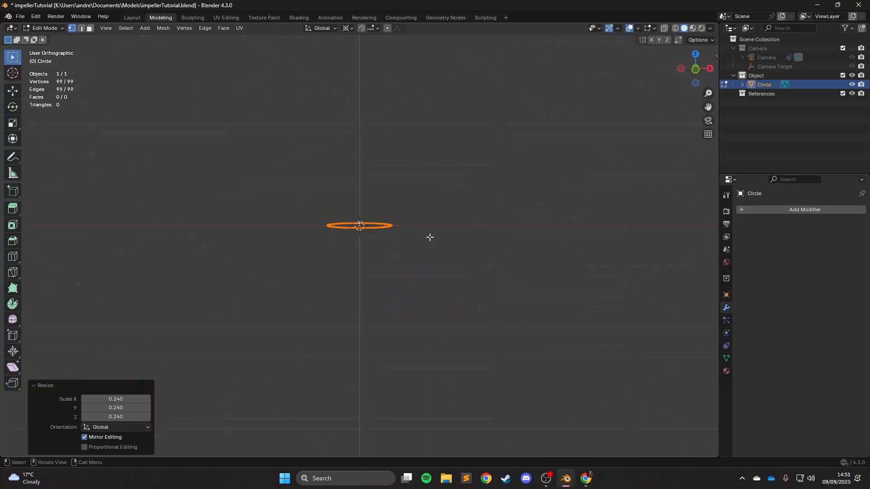
key(KP_7)
key(KP_Decimal)
key(s)
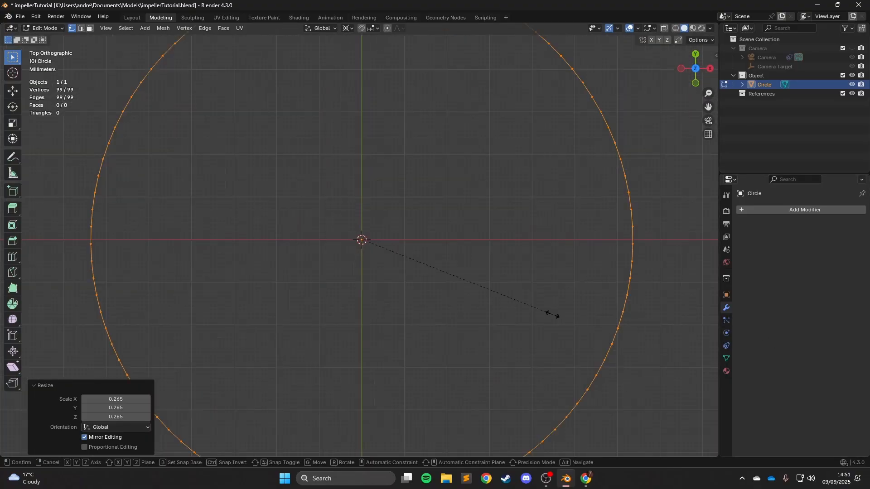
click(422, 261)
key(s)
click(392, 240)
scroll(578, 344, up, 11)
key(s)
click(455, 294)
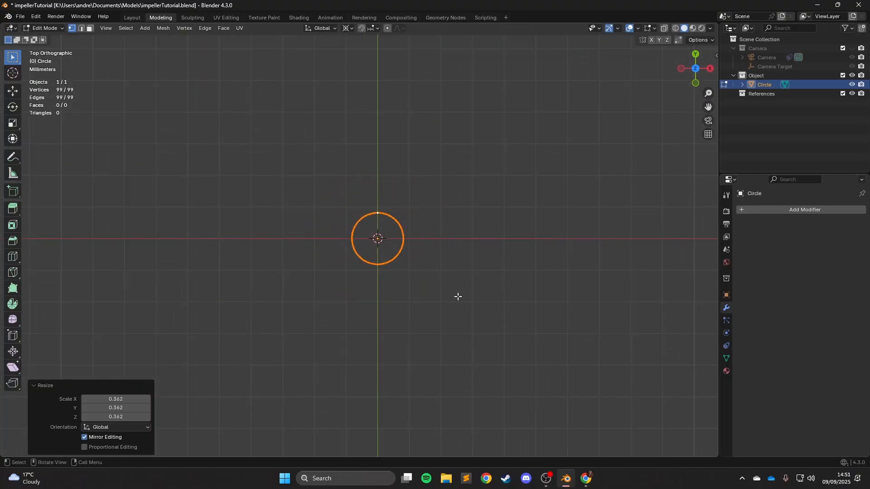
scroll(418, 240, up, 8)
Step: Undo the scaling done around the 3D cursor to restore the full-size circle
scroll(399, 222, down, 20)
key(ctrl+z)
key(ctrl+z)
key(ctrl+z)
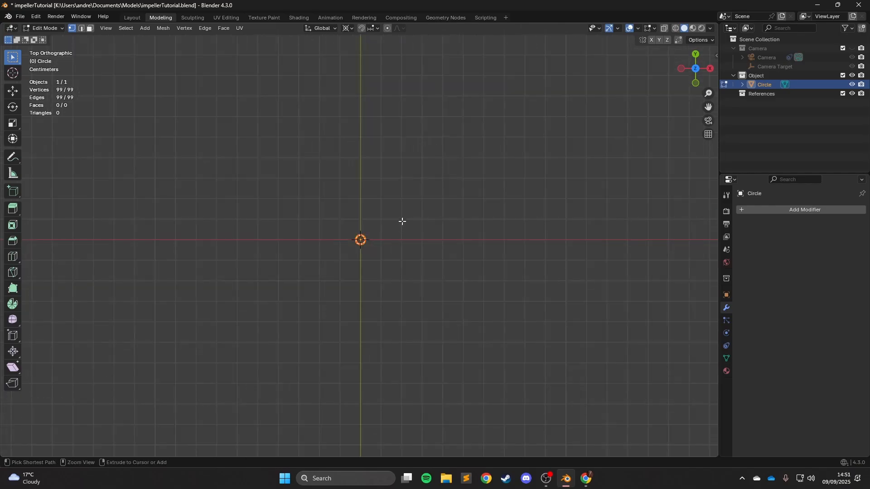
scroll(400, 224, down, 1)
key(ctrl+z)
scroll(401, 222, down, 8)
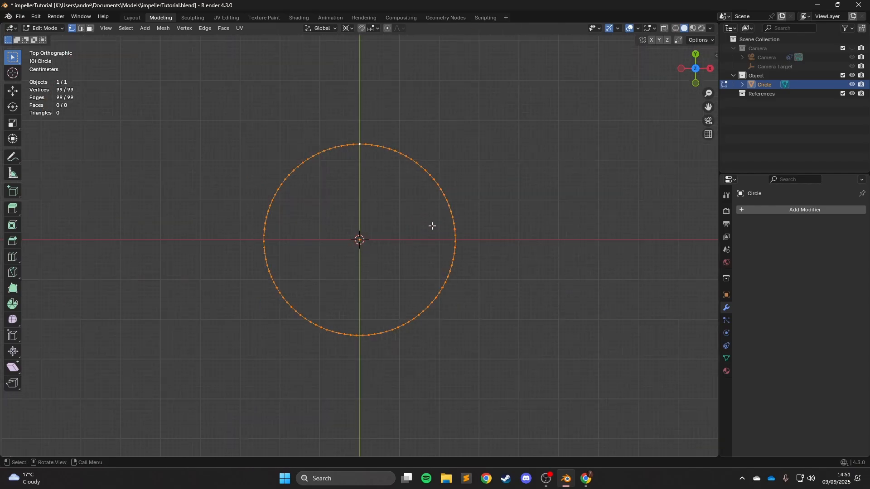
scroll(428, 229, up, 4)
middle_drag(455, 288, 368, 187)
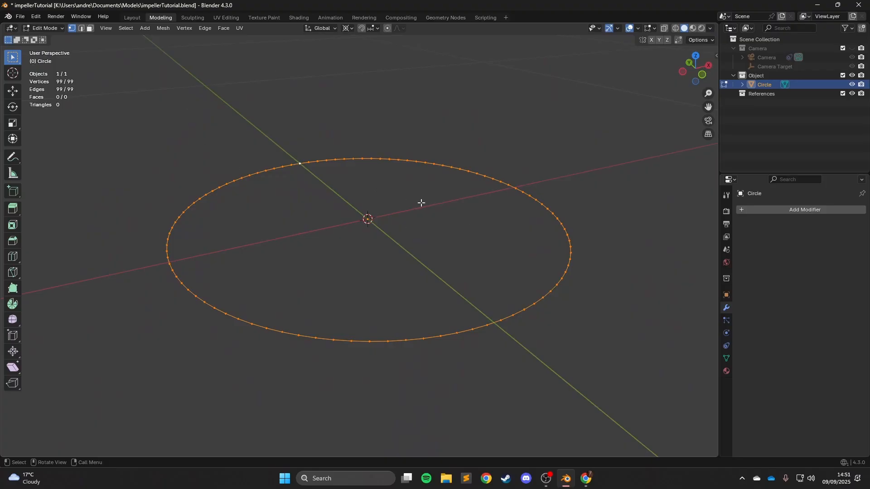
middle_drag(421, 202, 287, 114)
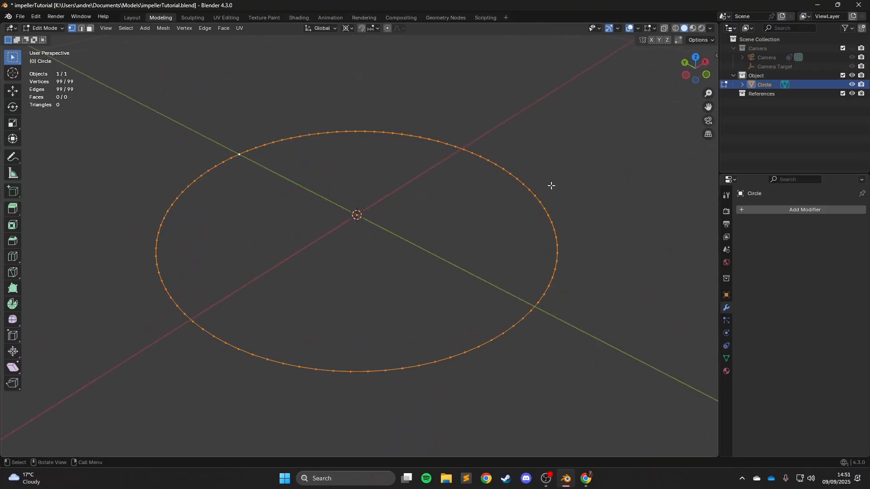
Step: Extrude the circle in place and scale the new ring inward to about 0.107 around the 3D cursor
middle_drag(552, 186, 541, 193)
key(e)
right_click(576, 255)
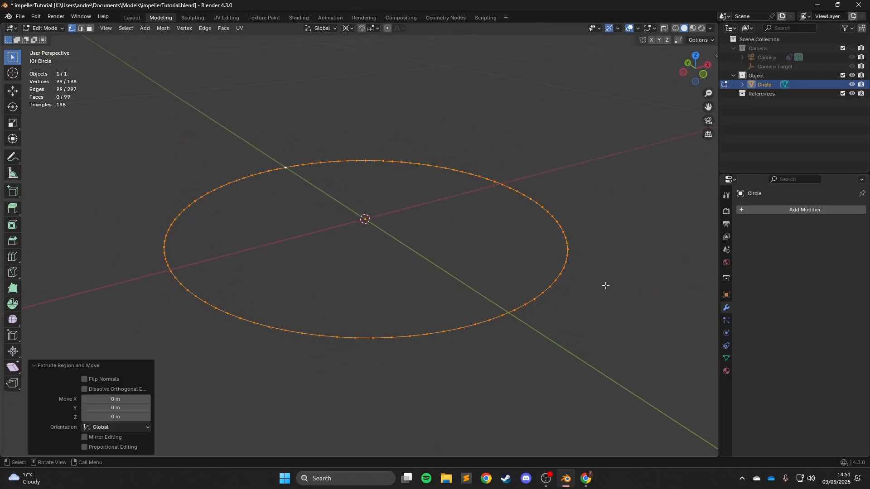
key(s)
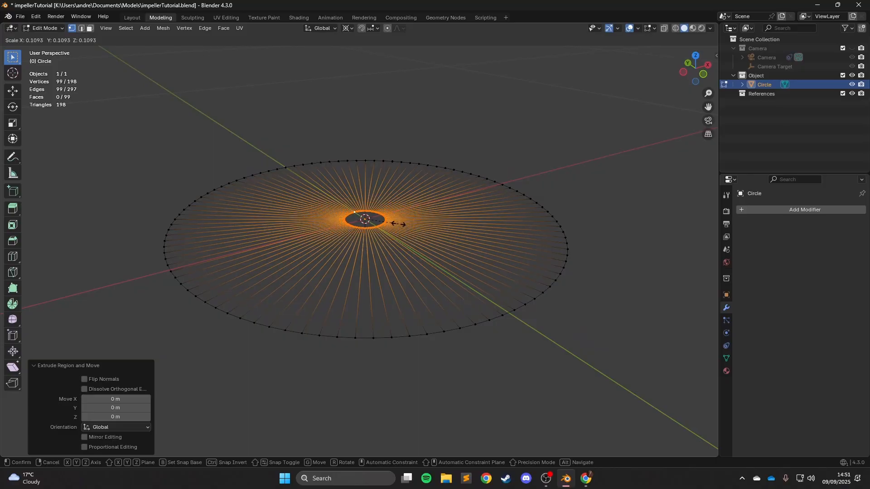
click(398, 223)
Step: Extrude the small inner ring upward along Z into a hub tube and raise its top ring further
middle_drag(452, 249, 443, 326)
key(e)
key(z)
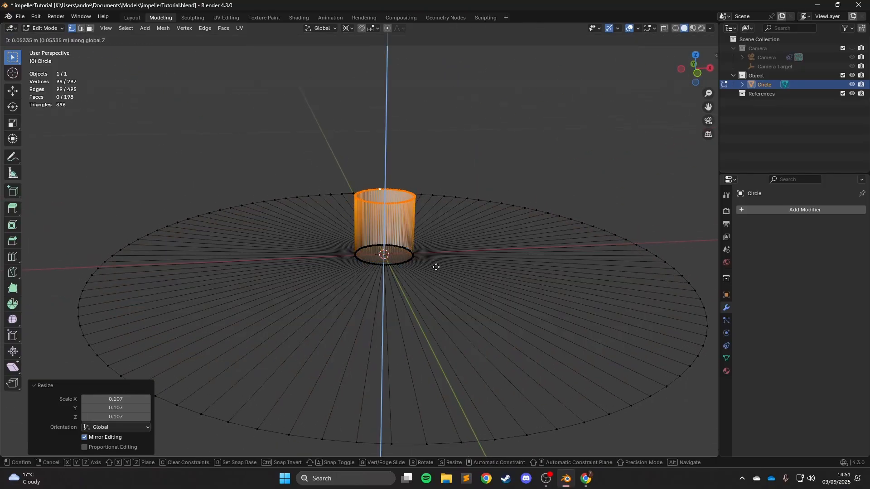
click(428, 136)
middle_drag(429, 134, 452, 287)
key(g)
key(z)
click(430, 227)
Step: Extrude the tube's top ring in place and scale it outward to about 2.004 in X and Y, locking Z
middle_drag(430, 227, 509, 266)
key(e)
right_click(500, 200)
scroll(500, 266, down, 2)
key(s)
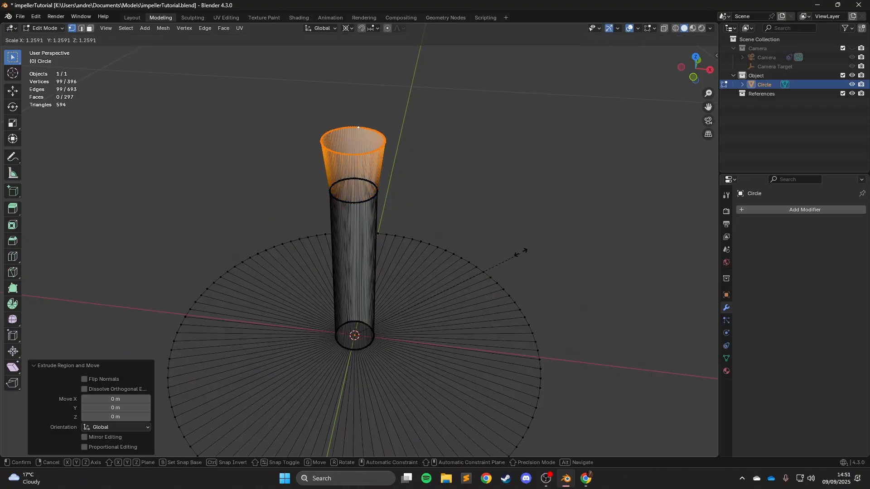
right_click(520, 253)
middle_drag(339, 323, 464, 327)
key(s)
right_click(382, 255)
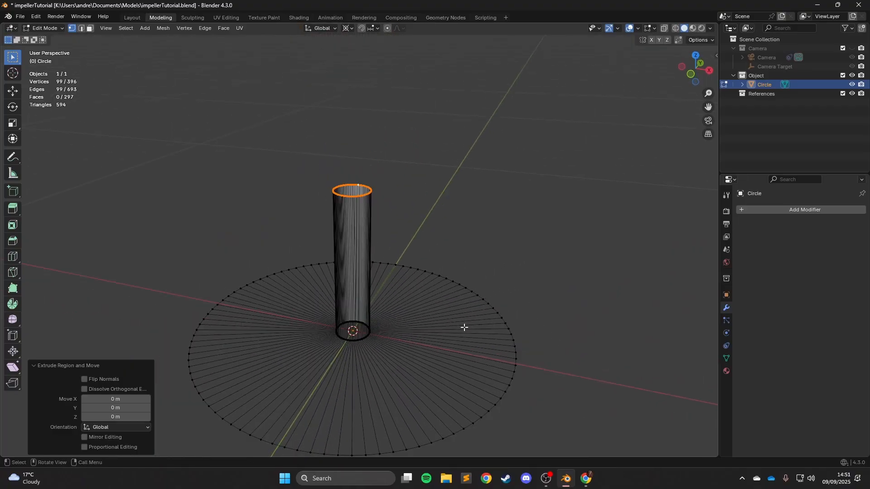
key(s)
key(shift+z)
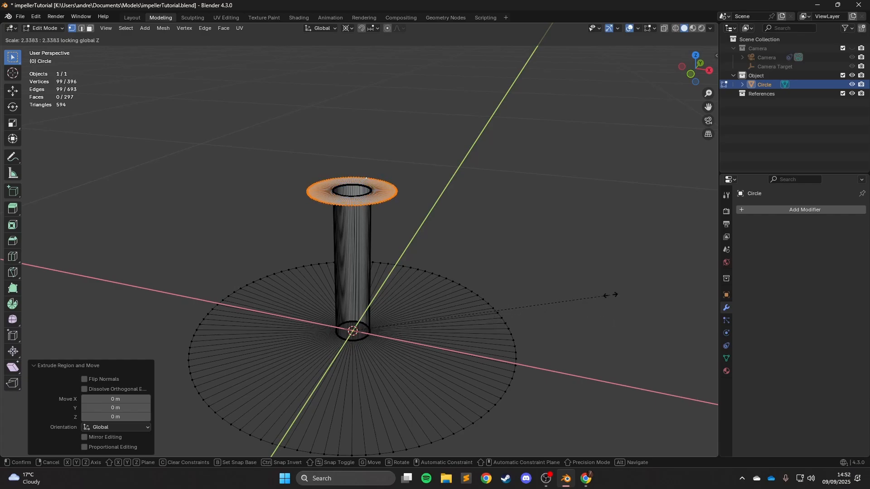
click(576, 300)
Step: Compare the hub's top rim with the reference impeller photo in the browser
key(alt+Tab)
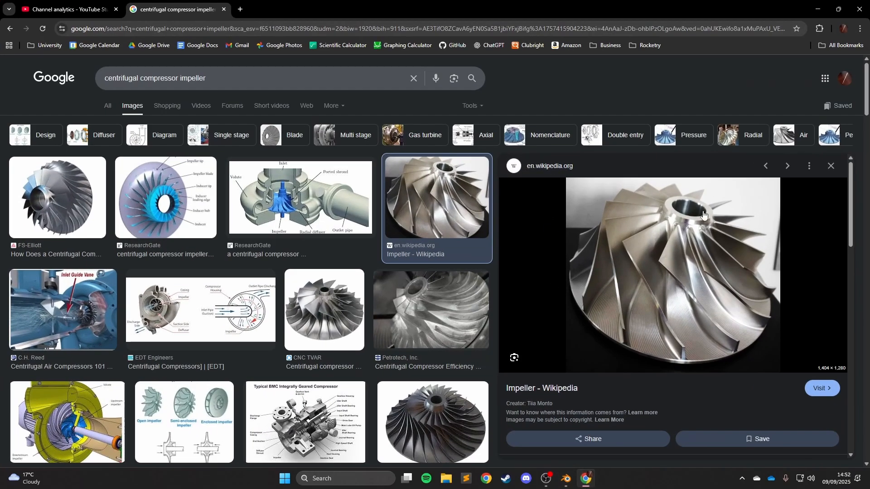
click(579, 475)
scroll(407, 223, up, 3)
middle_drag(408, 223, 437, 200)
scroll(433, 227, up, 1)
scroll(437, 201, down, 1)
click(586, 478)
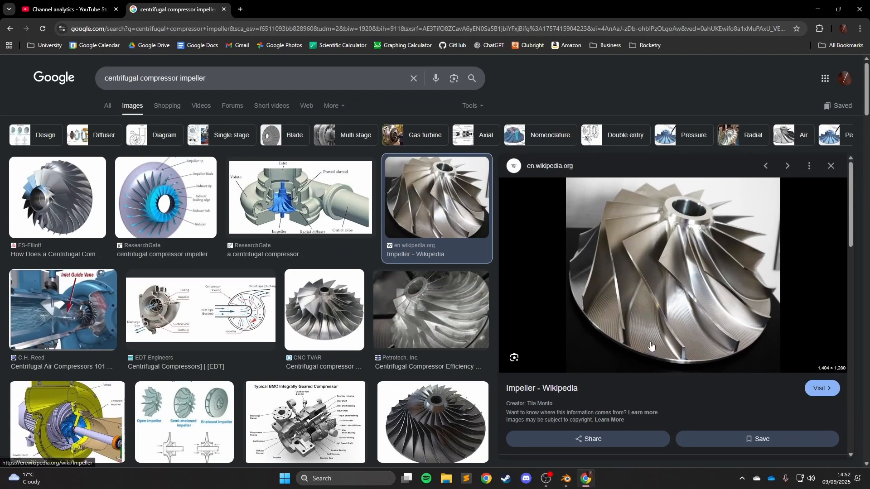
click(585, 478)
Step: Extrude the outer ring at the top of the hub downward by about 0.031 m along Z to form a collar
middle_drag(510, 244, 462, 192)
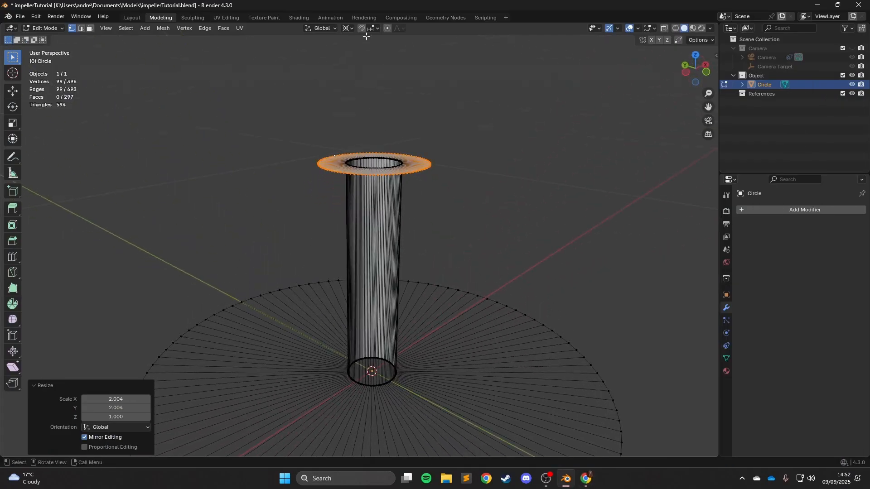
click(349, 29)
middle_drag(520, 148, 489, 199)
key(KP_1)
scroll(469, 146, up, 2)
middle_drag(433, 112, 503, 132)
key(e)
key(z)
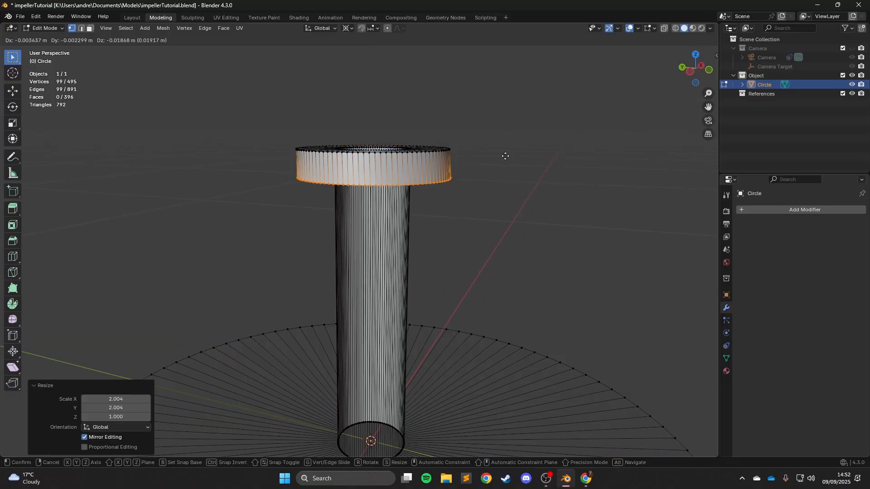
click(501, 167)
Step: Check the reference photo, select the base disc's outer edge loop and extrude it upward along Z into a short rim
click(585, 478)
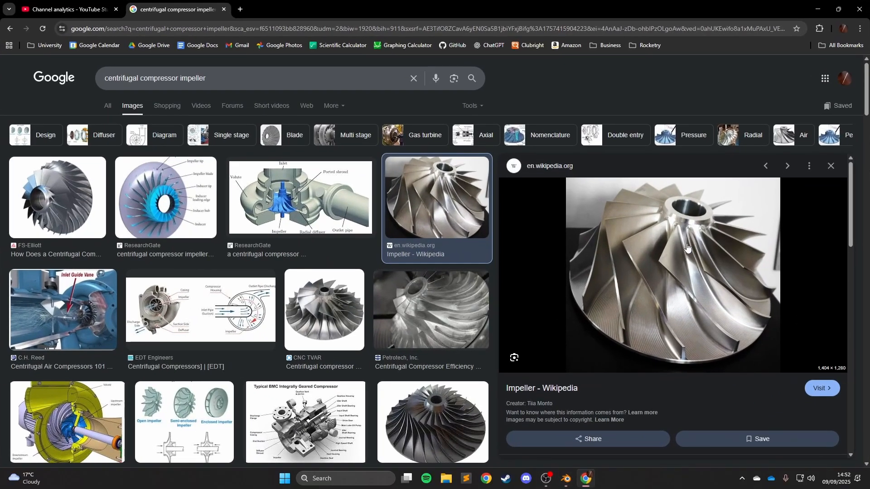
click(586, 479)
shift+middle_drag(474, 350, 433, 255)
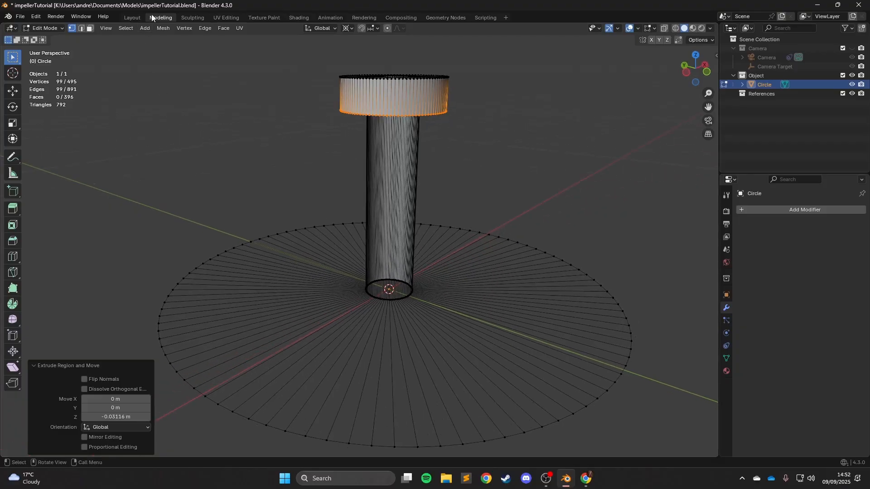
middle_drag(253, 190, 282, 394)
alt+click(282, 395)
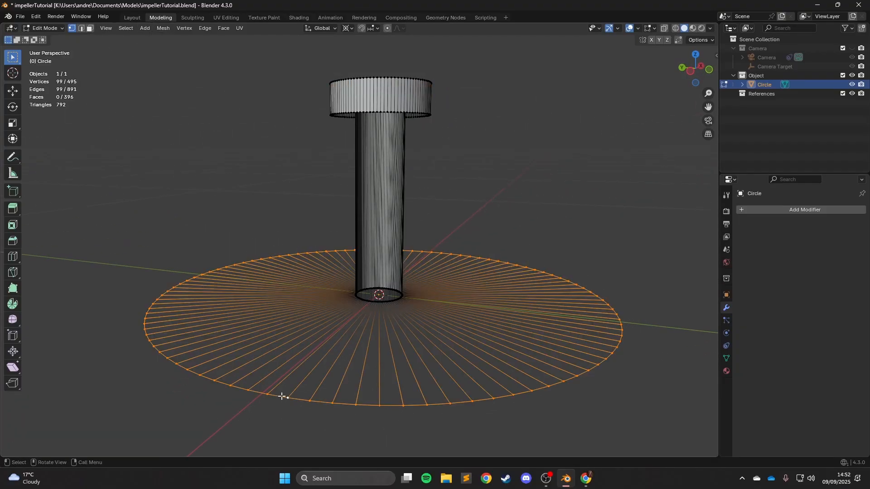
key(e)
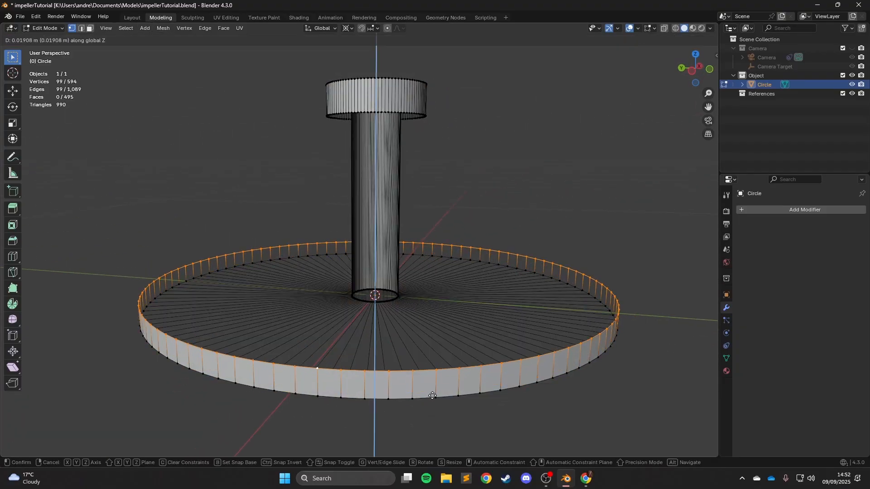
click(437, 379)
Step: Select the collar and the tube's top ring through the mesh in wireframe and raise them about 0.0525 m along Z
middle_drag(437, 380, 408, 286)
scroll(408, 286, up, 1)
key(z)
drag(263, 68, 459, 164)
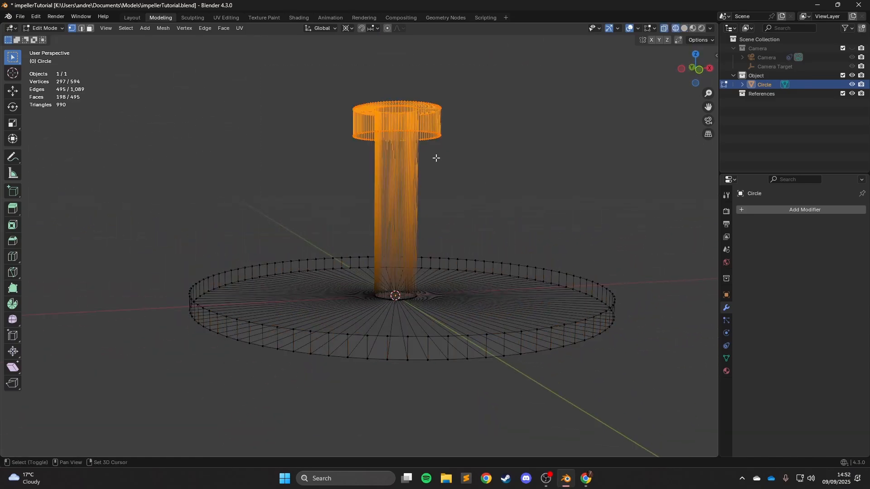
shift+middle_drag(432, 162, 436, 208)
key(g)
key(z)
click(434, 164)
scroll(436, 171, down, 2)
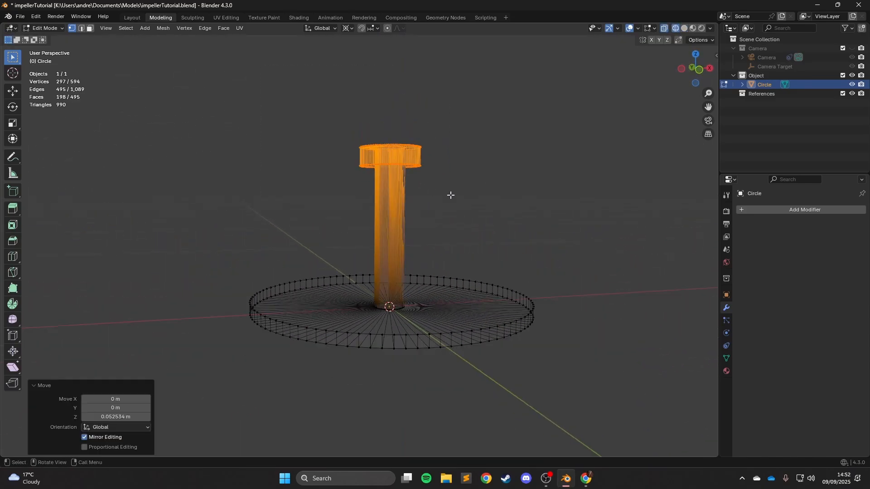
Step: Review the reference impeller photo, return to solid shading and switch to edge selection mode
click(586, 478)
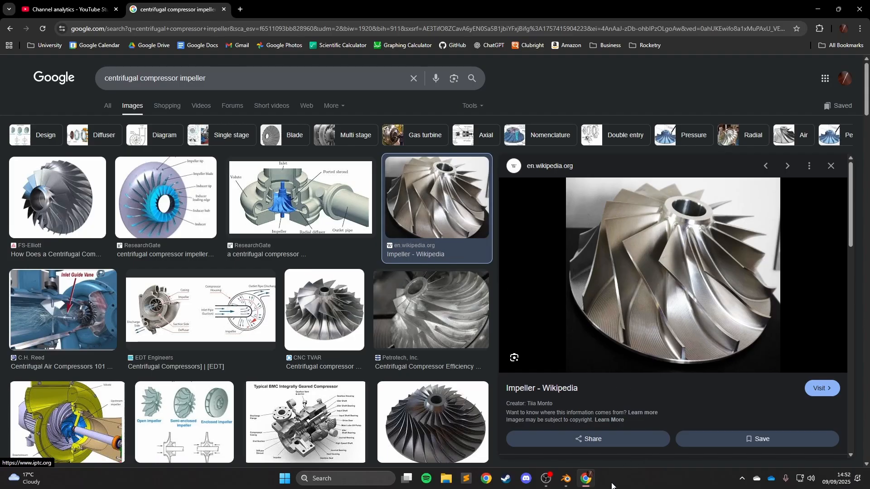
click(566, 478)
middle_drag(425, 216, 435, 266)
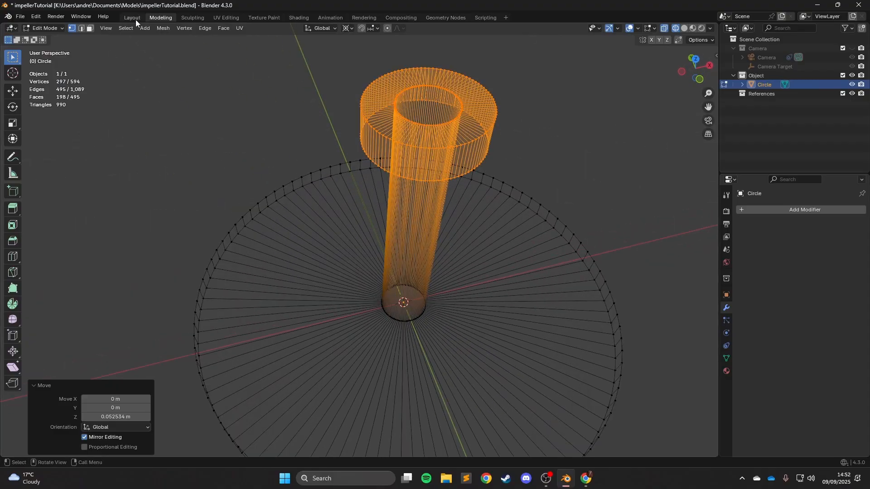
click(83, 29)
key(z)
click(334, 144)
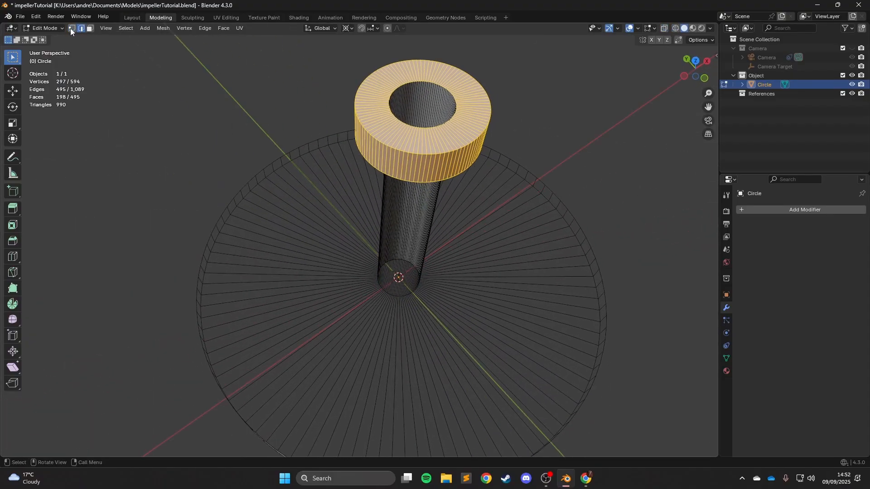
click(71, 29)
click(81, 29)
Step: Select the collar's lower outer edge loop and extrude it downward by about 0.043 m along Z
click(402, 180)
middle_drag(403, 180, 376, 96)
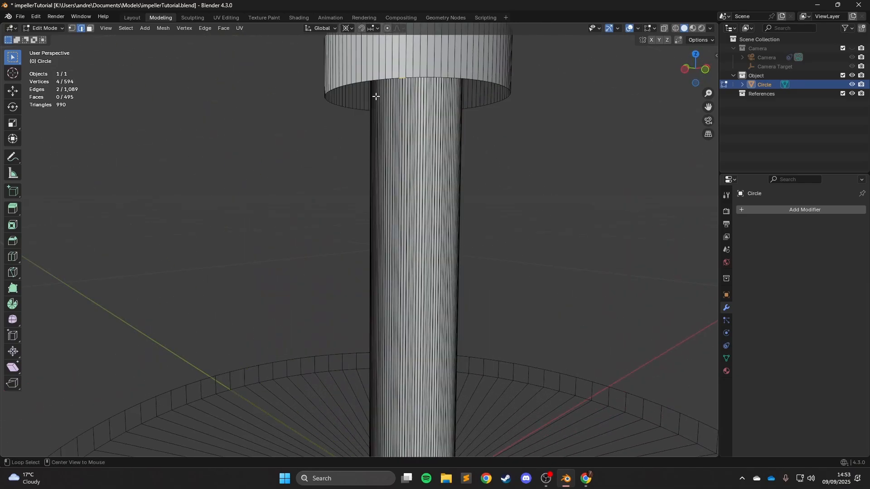
alt+click(403, 77)
scroll(471, 142, down, 3)
middle_drag(472, 142, 483, 148)
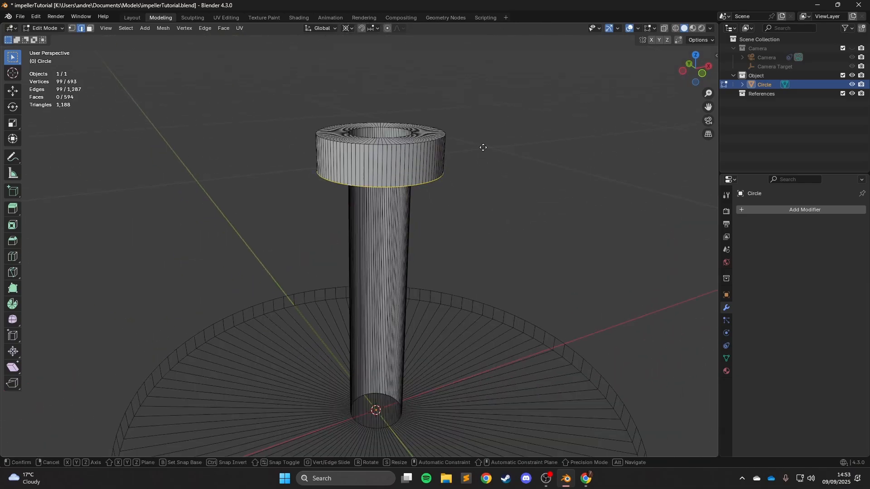
key(e)
key(z)
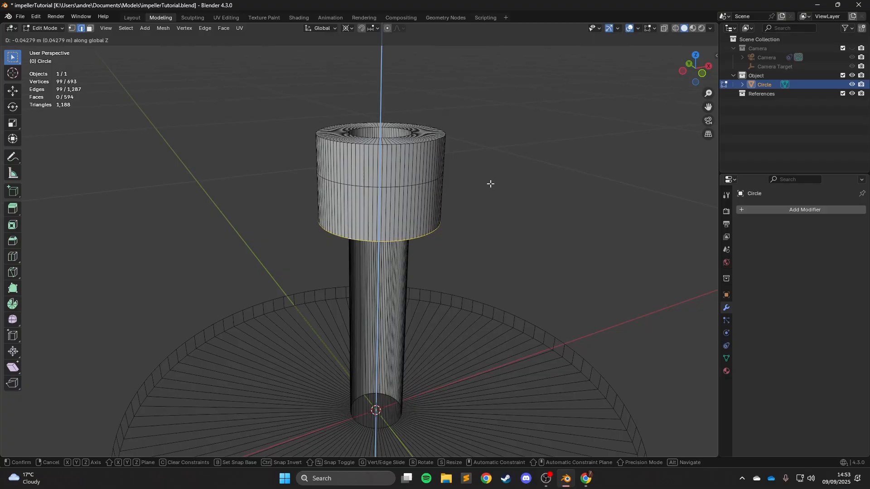
click(490, 184)
Step: Rotate the extruded lower loop by about 56.7° around Z and raise it about 0.022 m along Z
key(r)
key(z)
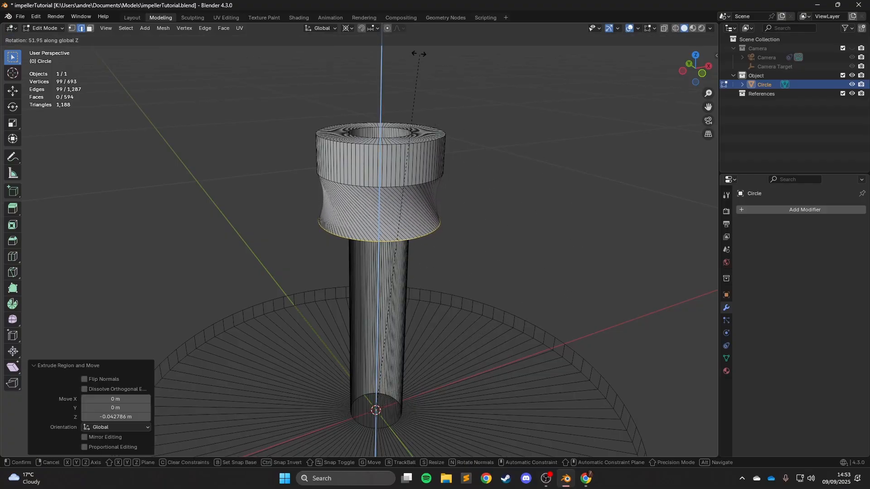
click(401, 48)
key(g)
key(z)
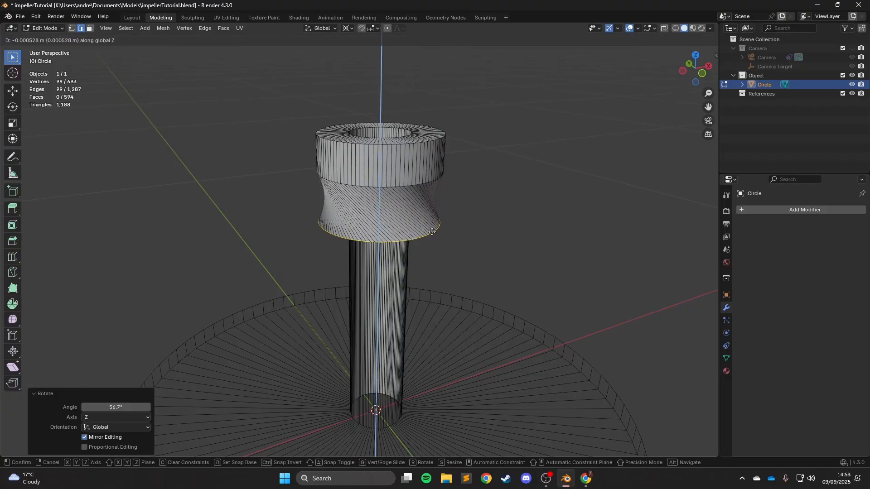
click(426, 212)
Step: Rotate the lower loop by about -23.8° around Z and scale it slightly outward in X and Y, locking Z
key(r)
key(z)
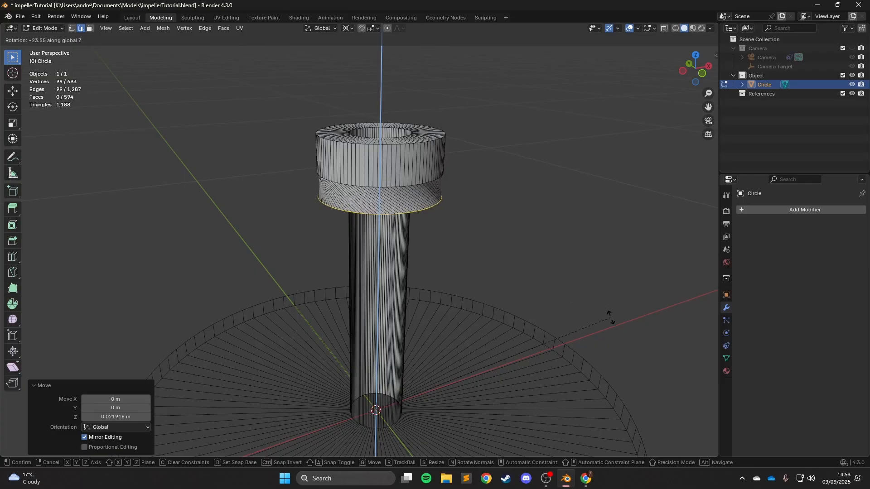
click(609, 317)
scroll(489, 272, up, 5)
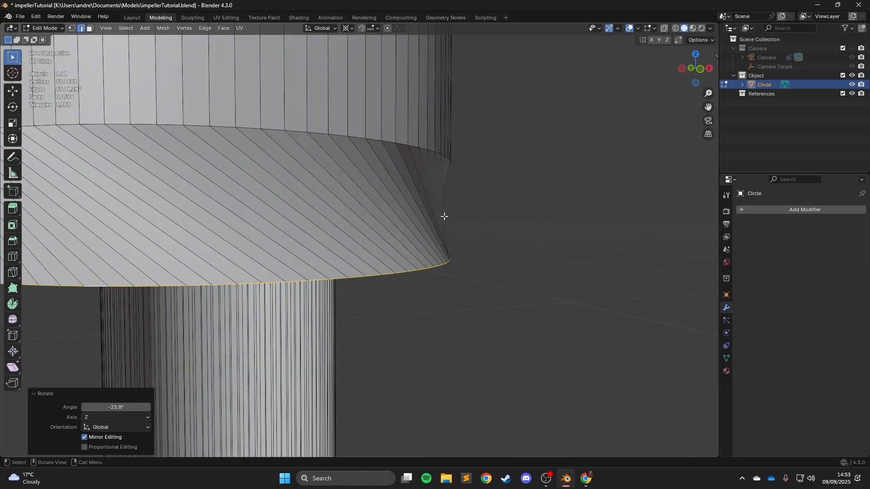
scroll(442, 199, down, 6)
middle_drag(380, 188, 403, 194)
scroll(403, 195, up, 2)
key(s)
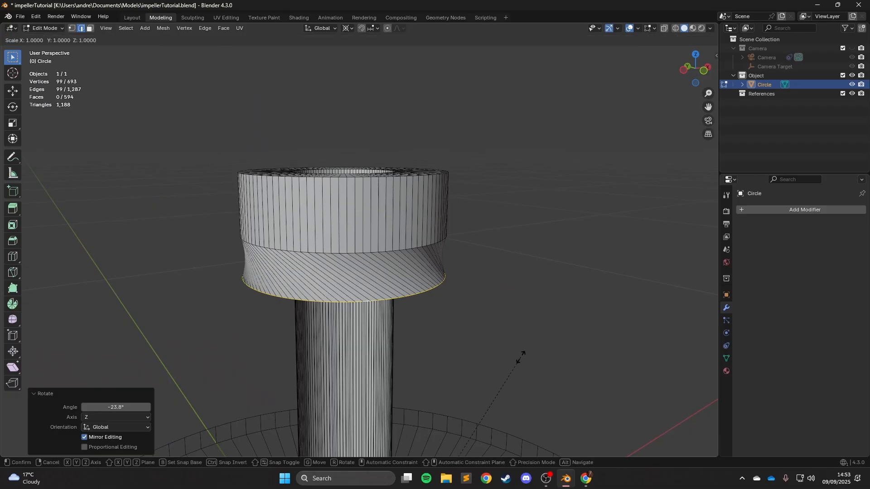
key(shift+z)
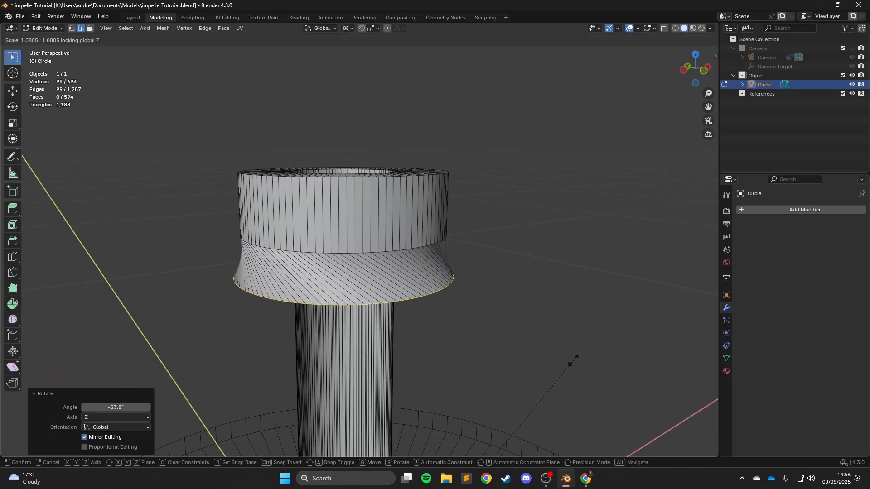
click(567, 361)
Step: Extrude the flared lower loop and move the new loop down about 0.062 m along Z
middle_drag(567, 361, 405, 240)
key(e)
key(z)
right_click(407, 240)
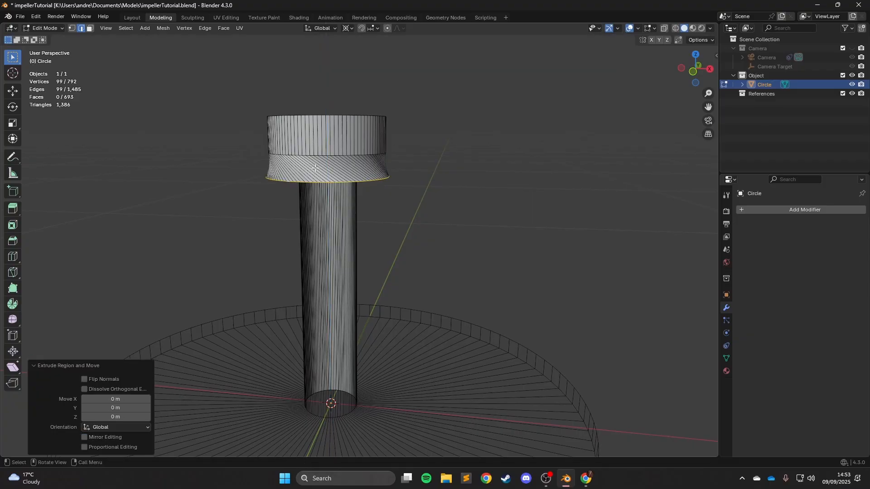
key(g)
key(z)
click(390, 259)
Step: Scale the lower loop by about 1.76 in X and Y, locking Z, and rotate it about 29.3° around Z
middle_drag(390, 259, 431, 297)
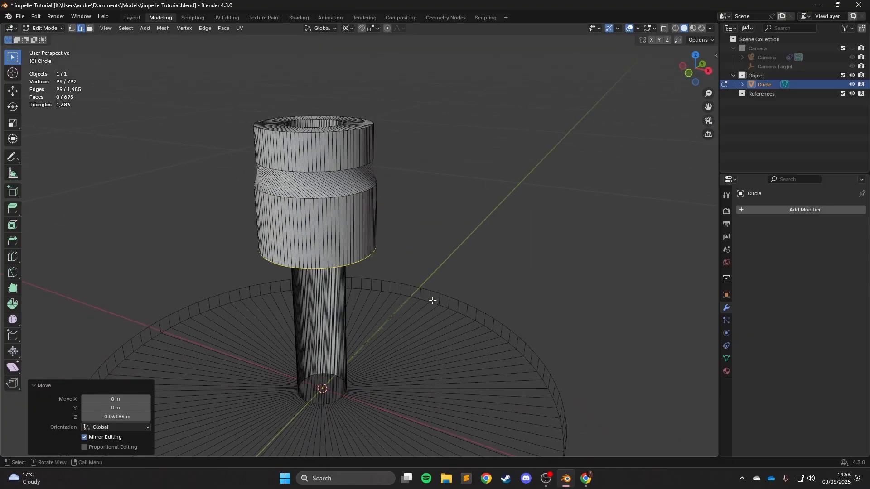
key(s)
key(shift+z)
click(530, 307)
key(r)
key(z)
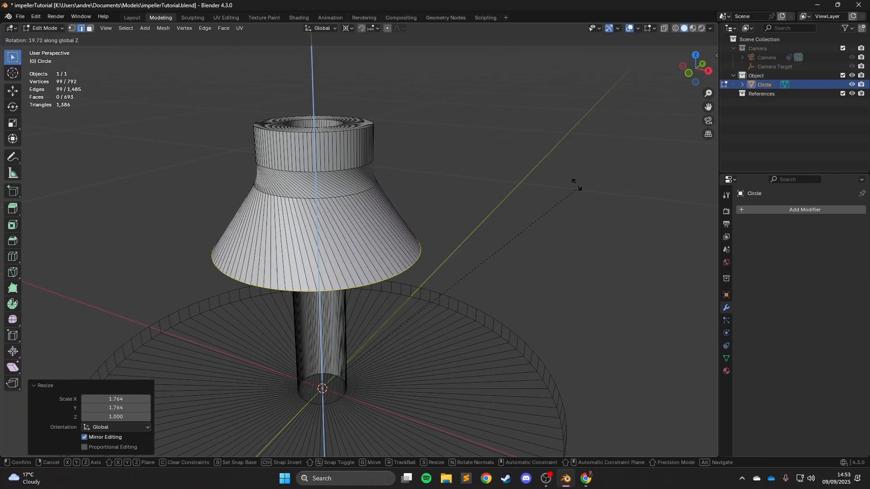
click(567, 117)
middle_drag(567, 116, 580, 202)
scroll(501, 213, up, 5)
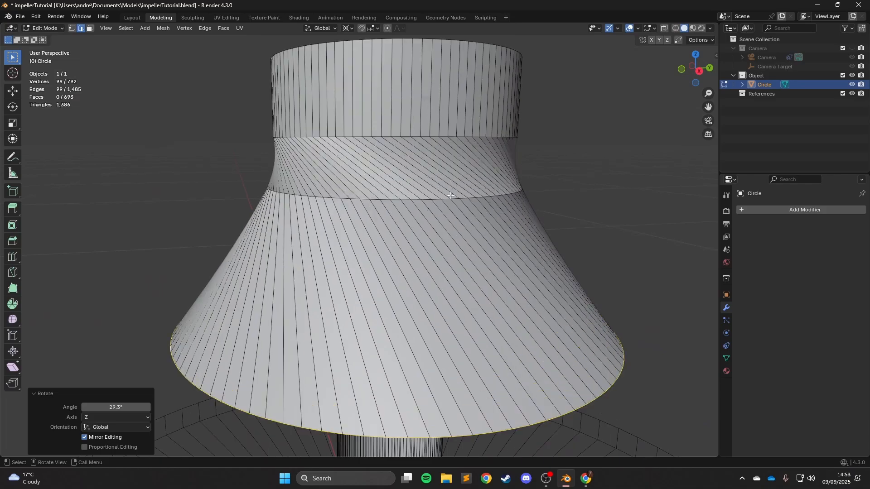
Step: Fine-tune the lower loop's rotation around Z by about 4.1° and -4.8°, checking the reference impeller photo in the browser
key(r)
key(z)
click(655, 196)
scroll(525, 194, down, 4)
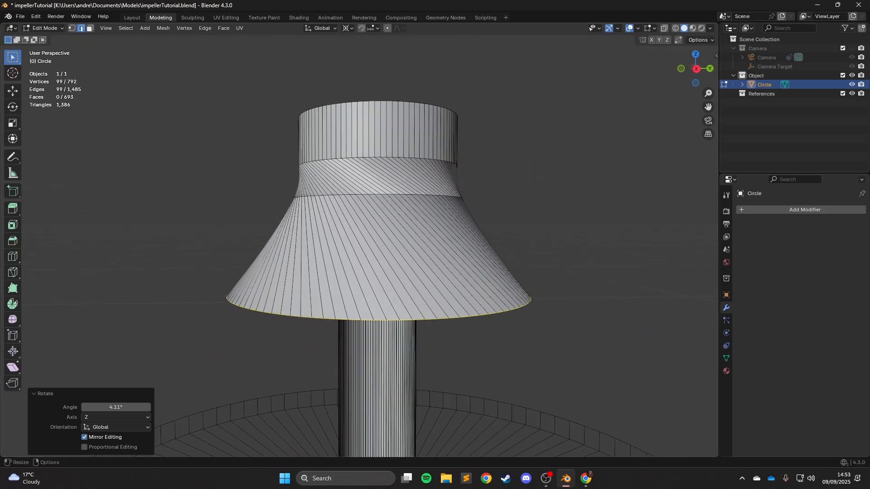
click(587, 478)
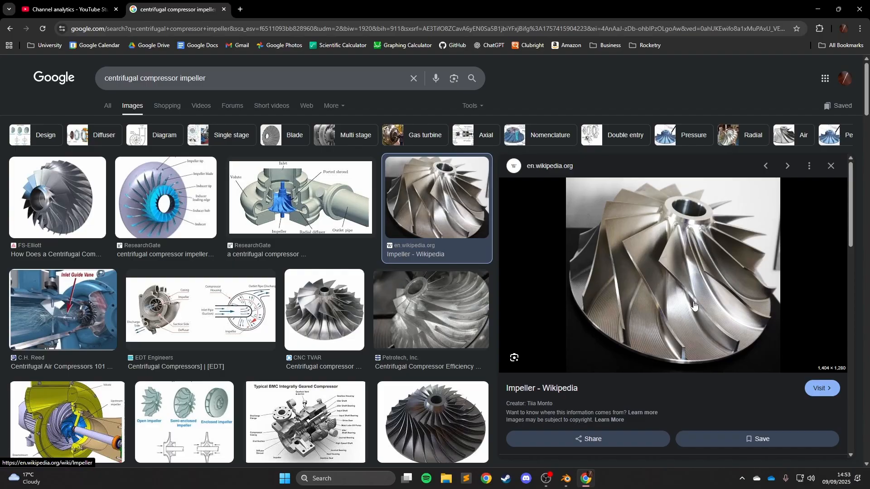
click(581, 481)
scroll(467, 247, down, 3)
key(r)
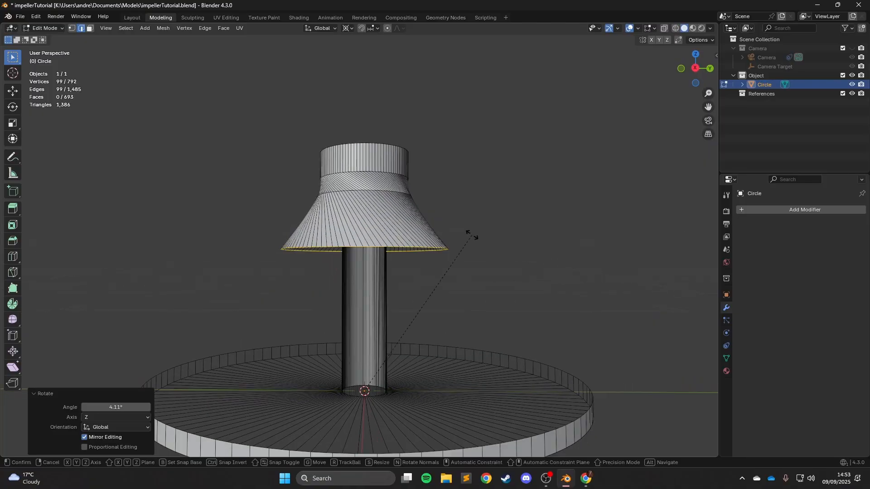
click(488, 227)
Step: Extrude the lower loop down about 0.059 m along Z and scale it outward by about 1.5 in X and Y
key(e)
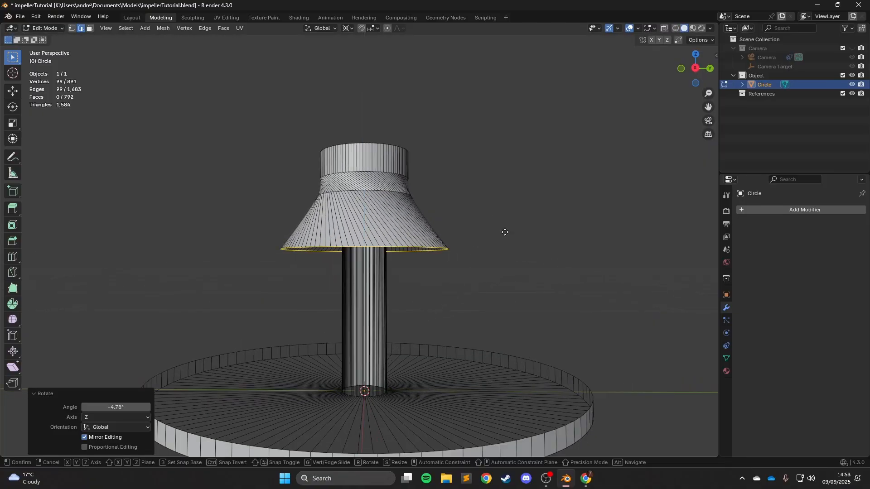
click(537, 291)
middle_drag(537, 291, 559, 316)
key(s)
key(shift+z)
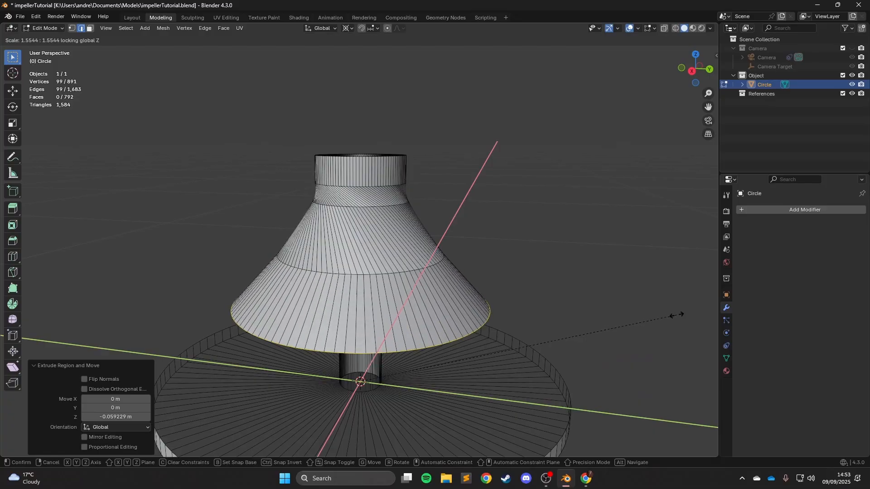
click(653, 310)
Step: Rotate the newly extruded lower loop by about 3.9° around Z
middle_drag(652, 311, 613, 238)
key(r)
key(z)
click(627, 277)
Step: Extrude the lower loop again and move the new loop down about 0.057 m along Z
key(e)
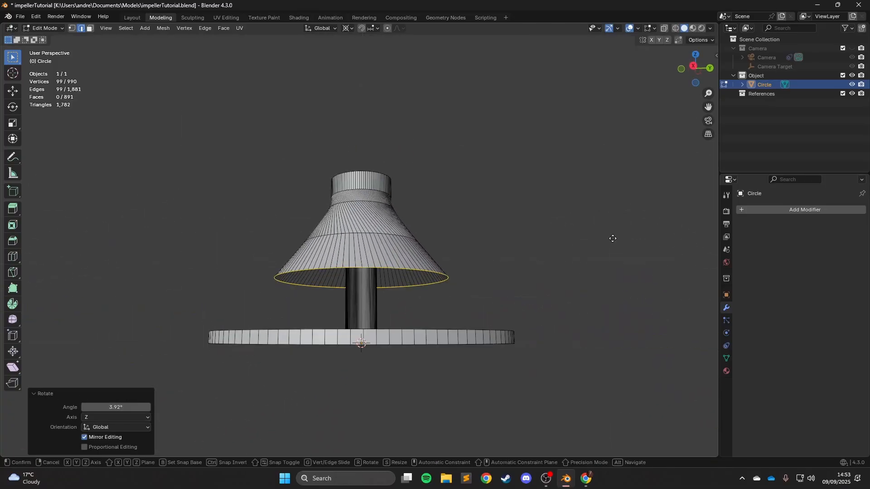
right_click(612, 239)
key(g)
key(z)
click(439, 277)
middle_drag(538, 334, 532, 340)
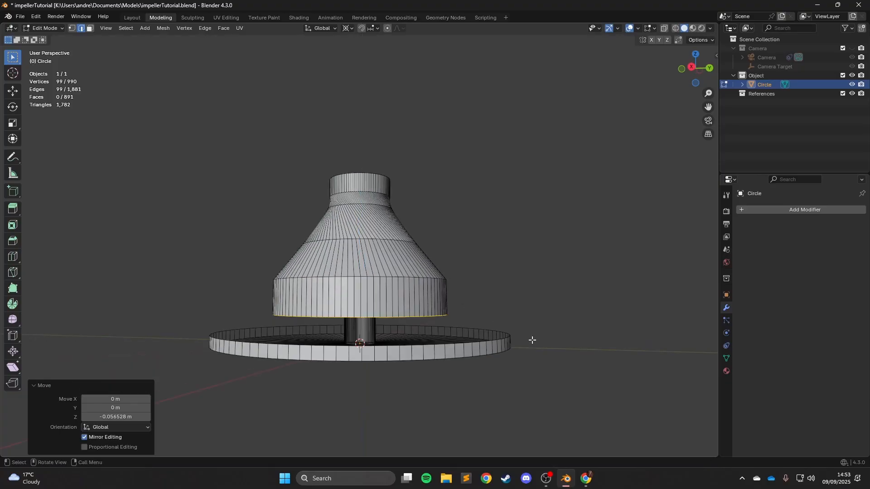
Step: Scale the lowest body loop outward by about 1.5 in X and Y, locking Z
scroll(532, 340, up, 1)
key(s)
key(shift+z)
click(619, 334)
scroll(609, 342, down, 1)
mouse_move(577, 374)
middle_down()
mouse_move(567, 399)
mouse_move(589, 385)
middle_up()
key(r)
key(z)
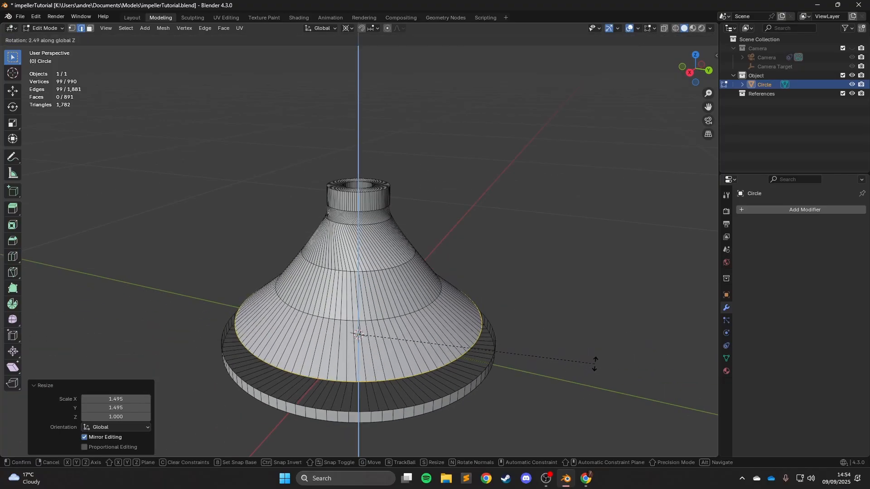
right_click(553, 357)
Step: Extrude the lowest body loop in place and scale the new loop by about 1.21 in X and Y
key(e)
key(z)
right_click(534, 336)
key(s)
mouse_move(534, 335)
middle_down()
mouse_move(536, 298)
mouse_move(535, 349)
middle_up()
key(shift+z)
click(569, 357)
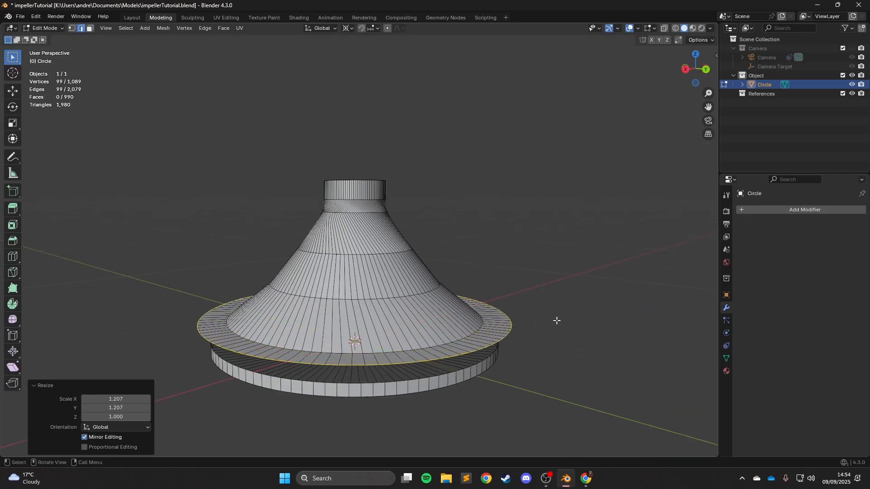
Step: Move the new outermost body loop down about 0.018 m along Z
middle_drag(557, 320, 555, 361)
key(g)
key(z)
click(440, 268)
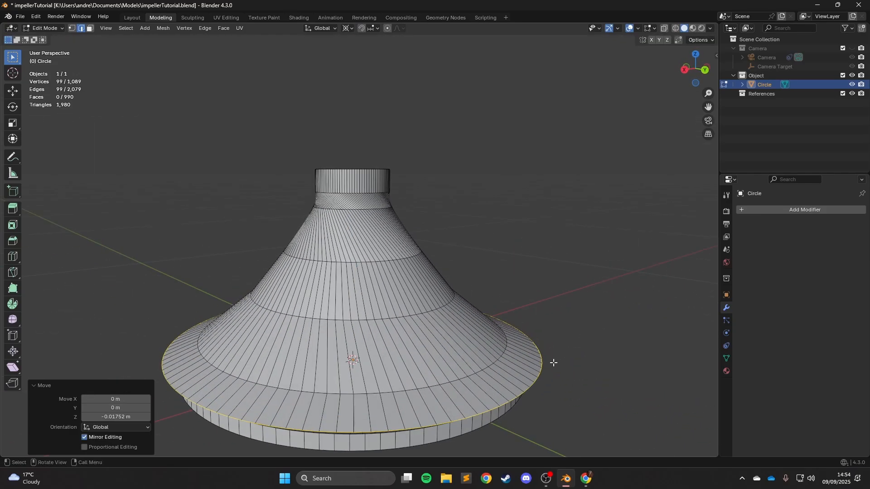
Step: Rotate the outermost body loop by about 7.4° around Z and scale it slightly inward in X and Y
key(r)
key(z)
click(564, 325)
middle_drag(564, 324, 564, 322)
key(s)
key(shift+z)
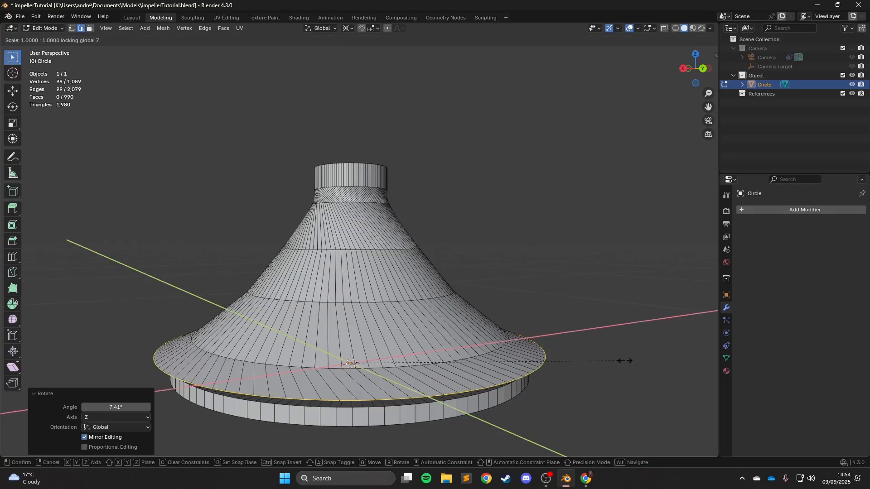
click(597, 357)
Step: Select the base disc's upper and lower rim loops and scale them outward by about 1.18 in X and Y
middle_drag(598, 358, 437, 385)
alt+click(387, 368)
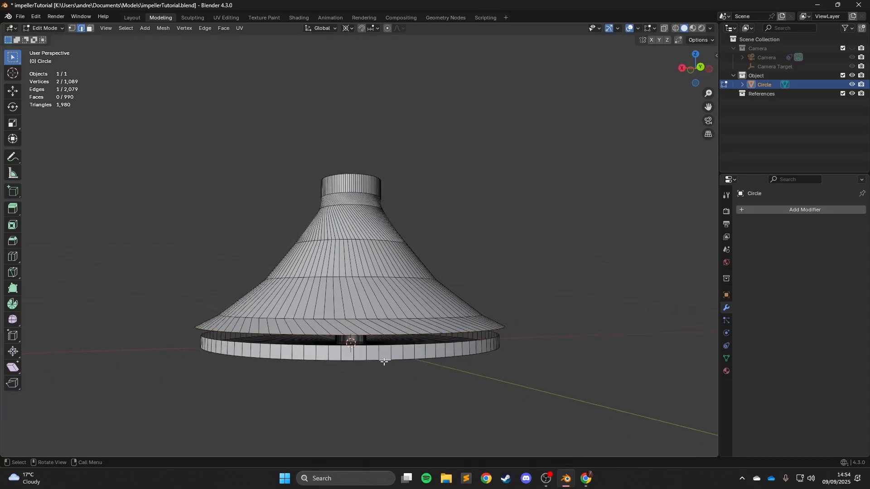
middle_drag(387, 368, 392, 376)
key(s)
key(shift+z)
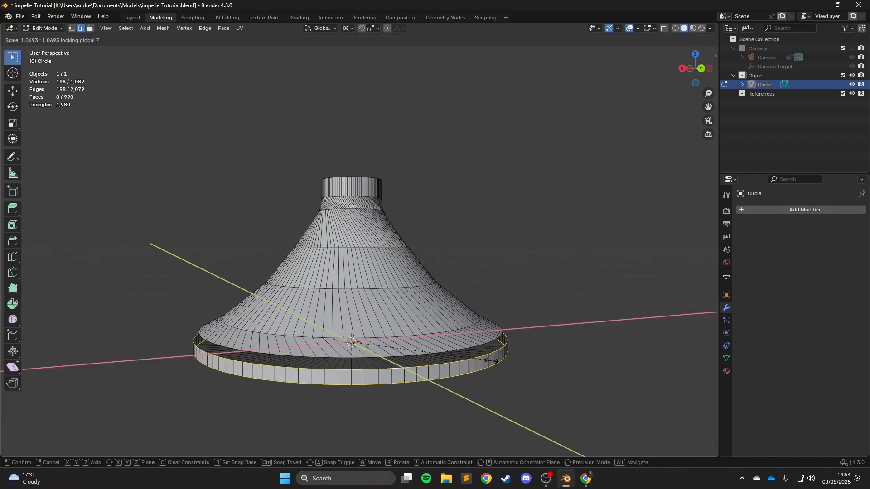
click(506, 365)
scroll(451, 327, up, 3)
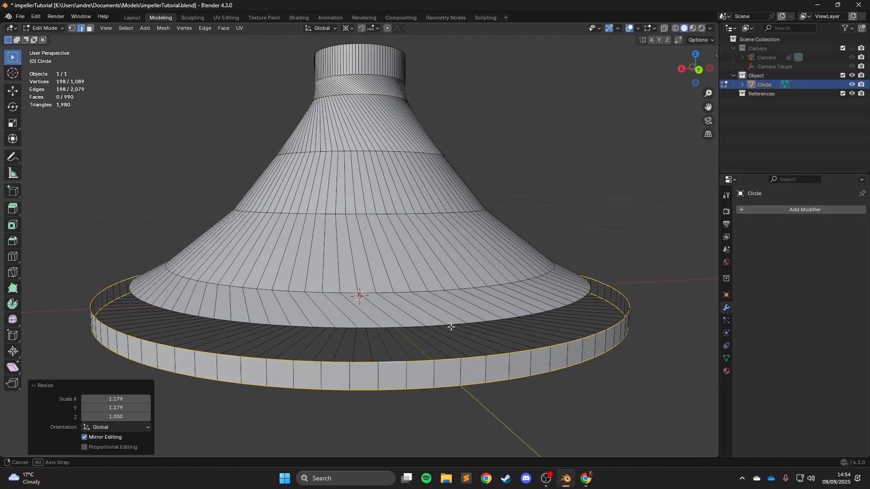
Step: Fill faces all around the gap between the flared body's lowest loop and the base disc's upper rim
click(322, 326)
middle_drag(322, 326, 239, 372)
key(f)
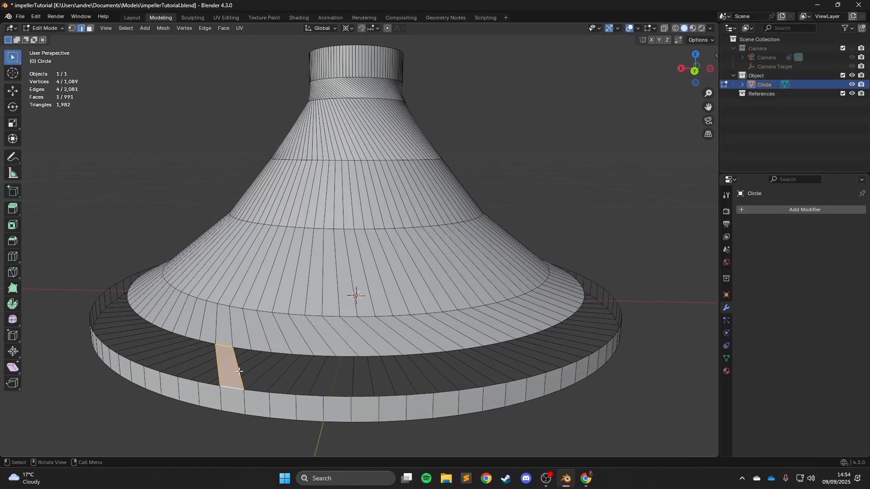
key(f)
key(f)
key(f)
key(f)
key(f)
key(f)
key(f)
key(f)
key(f)
key(f)
key(f)
key(f)
key(f)
key(f)
key(f)
key(f)
key(f)
key(f)
key(f)
key(f)
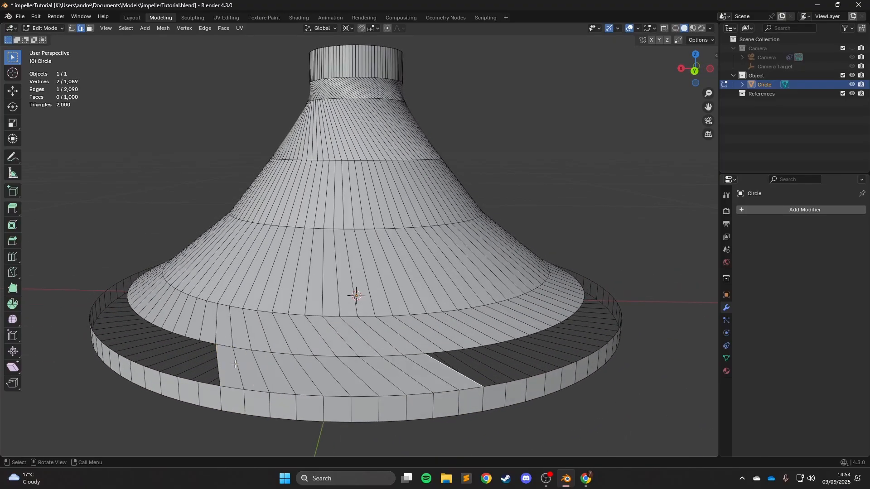
key(f)
key(f)
key(f)
key(f)
key(f)
key(f)
key(f)
key(f)
key(f)
key(f)
key(f)
key(f)
key(f)
key(f)
key(f)
key(f)
key(f)
key(f)
key(f)
key(f)
scroll(235, 364, up, 1)
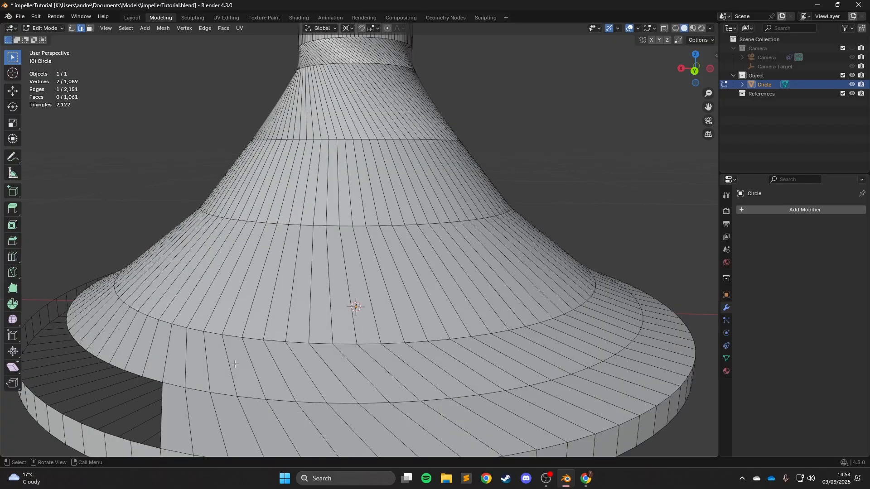
scroll(235, 364, down, 2)
scroll(235, 364, down, 1)
Step: Select the edge loop two rings in from the outer rim and rotate it about 1.35° around Z
middle_drag(401, 278, 563, 378)
alt+click(412, 388)
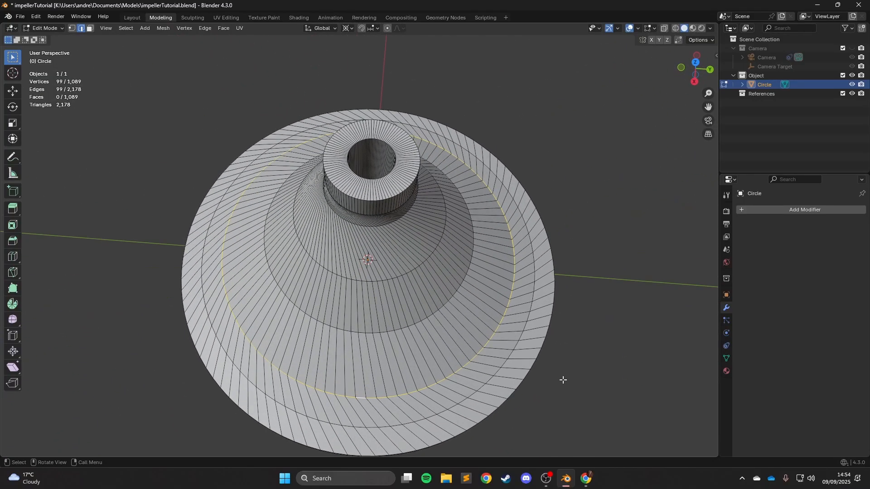
key(r)
key(z)
click(567, 376)
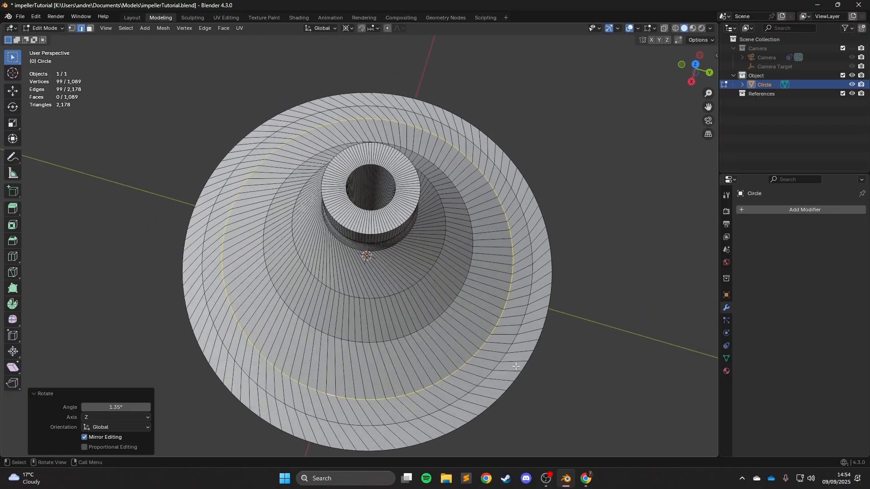
Step: Return to Object Mode and examine the impeller body's surface
key(Tab)
middle_drag(563, 388, 438, 261)
key(Tab)
key(Tab)
shift+middle_drag(439, 260, 418, 262)
scroll(438, 325, up, 4)
scroll(417, 261, down, 6)
Step: Try flat shading on the impeller body
right_click(374, 252)
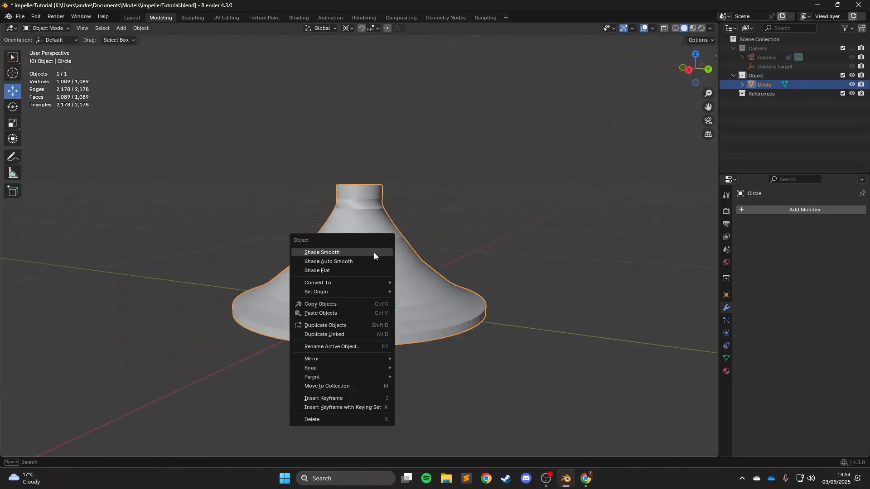
right_click(390, 280)
click(390, 280)
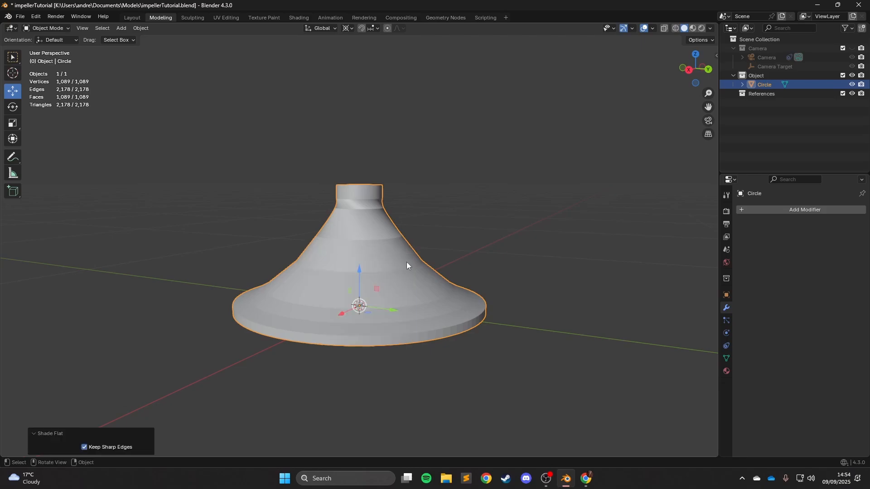
Step: Apply smooth shading to the impeller body
scroll(425, 300, up, 5)
middle_drag(406, 262, 537, 222)
right_click(425, 300)
click(380, 283)
scroll(431, 303, down, 5)
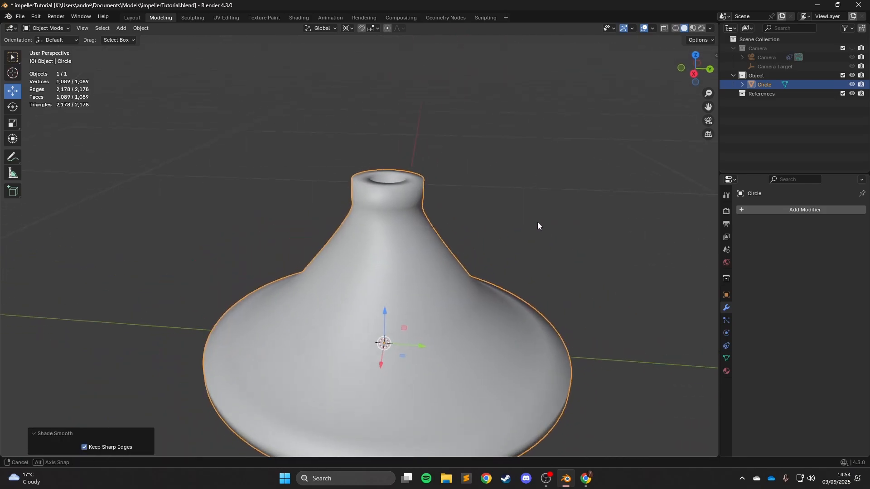
Step: Add a Bevel modifier to the impeller body with an amount of 0.1 mm
click(751, 209)
click(752, 208)
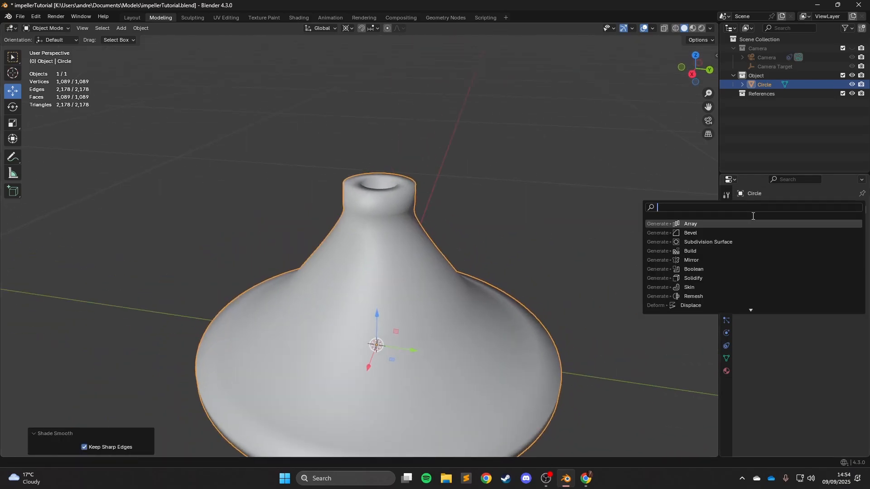
click(748, 232)
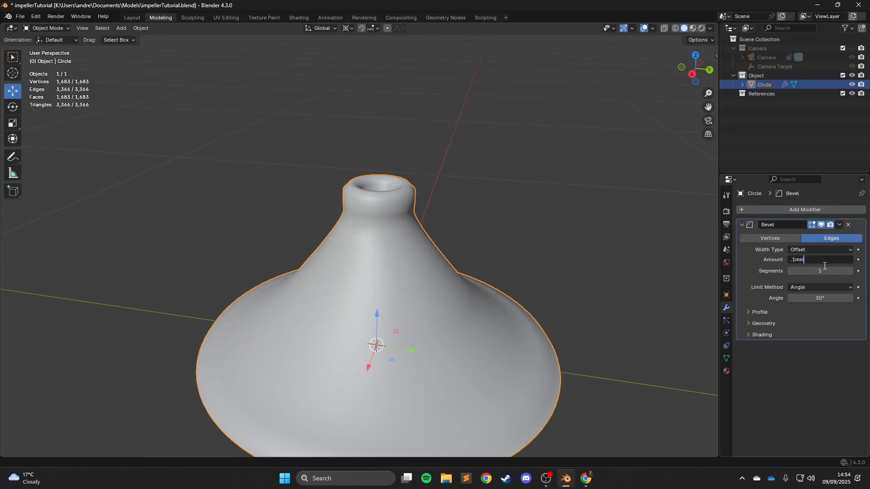
key(Return)
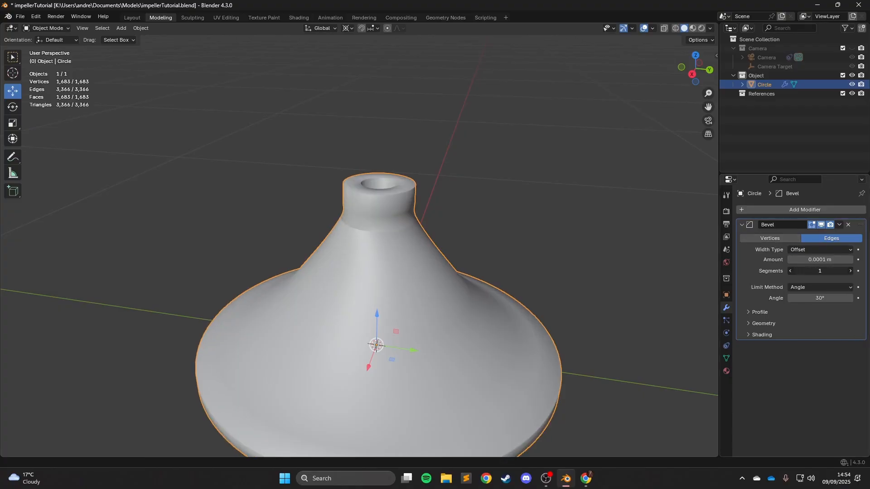
Step: Set the bevel to 2 segments, the Weight limit method and a profile shape of 0.70
click(830, 286)
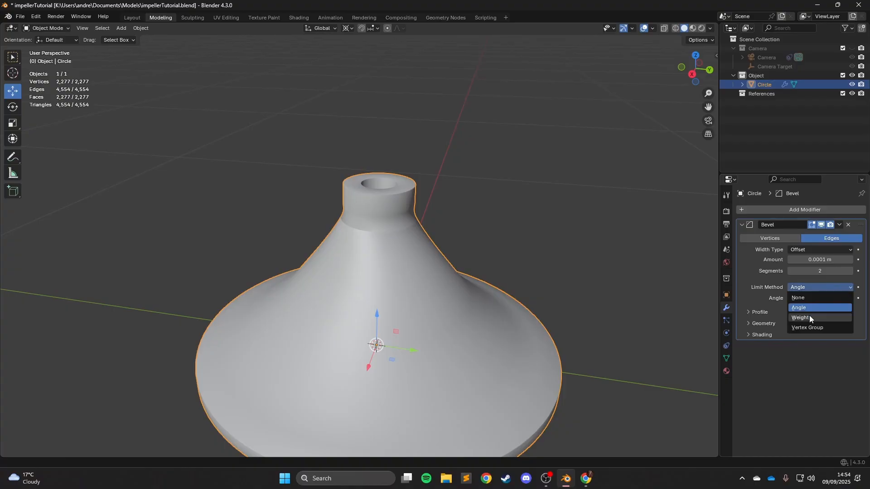
click(805, 320)
click(761, 312)
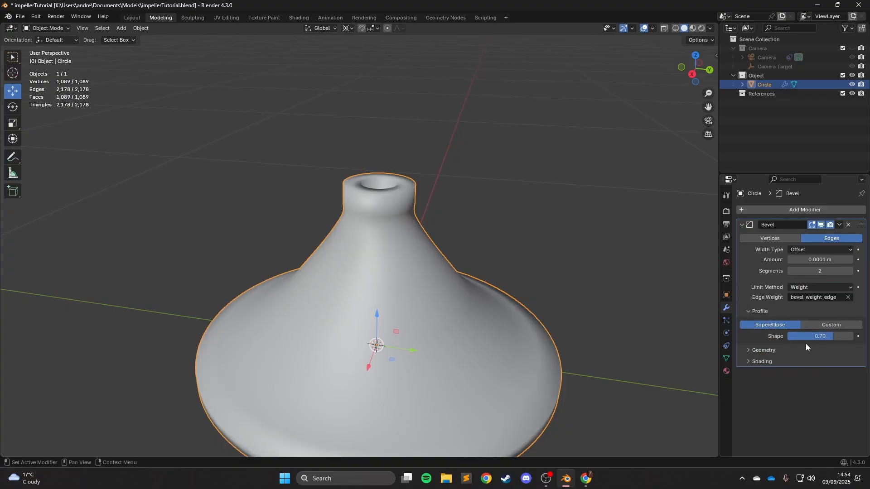
Step: Set the bevel's outer miter to Arc and collapse the modifier's settings
click(752, 352)
click(797, 365)
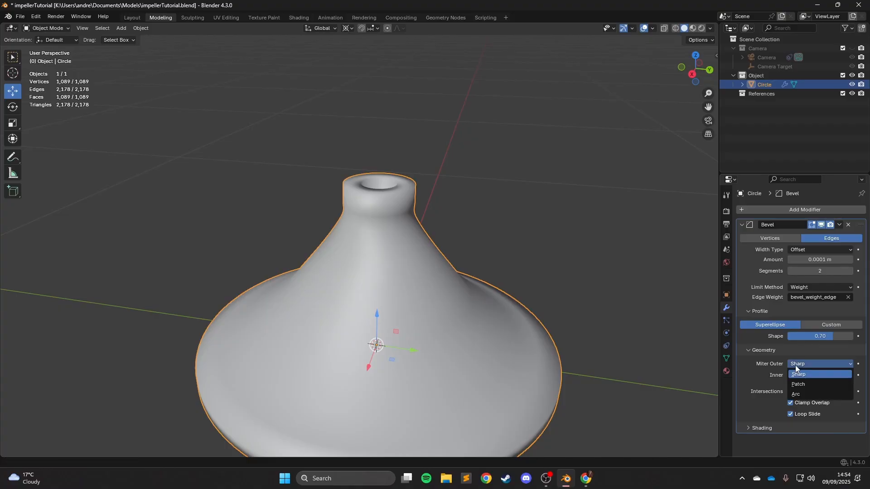
click(795, 366)
click(803, 364)
click(801, 394)
scroll(501, 260, up, 4)
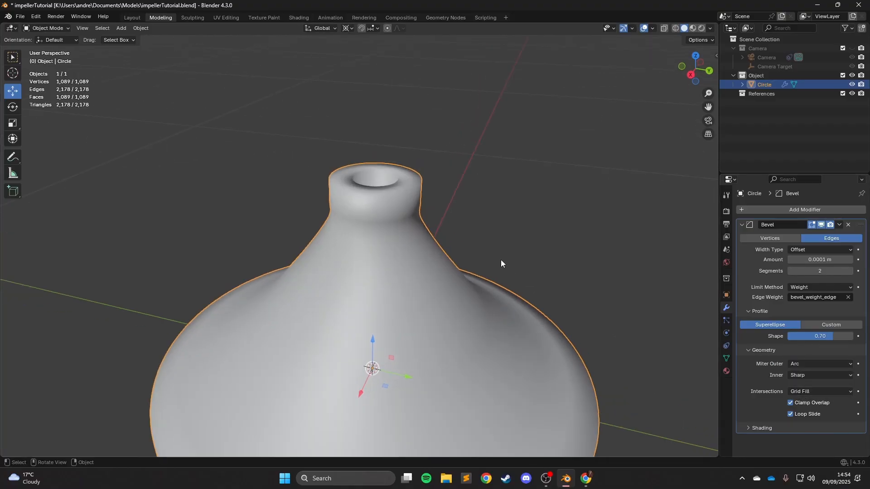
click(741, 226)
Step: Set an edge bevel weight of 1 on the outer and inner edge loops of the collar's top face
middle_drag(461, 161, 466, 182)
key(Tab)
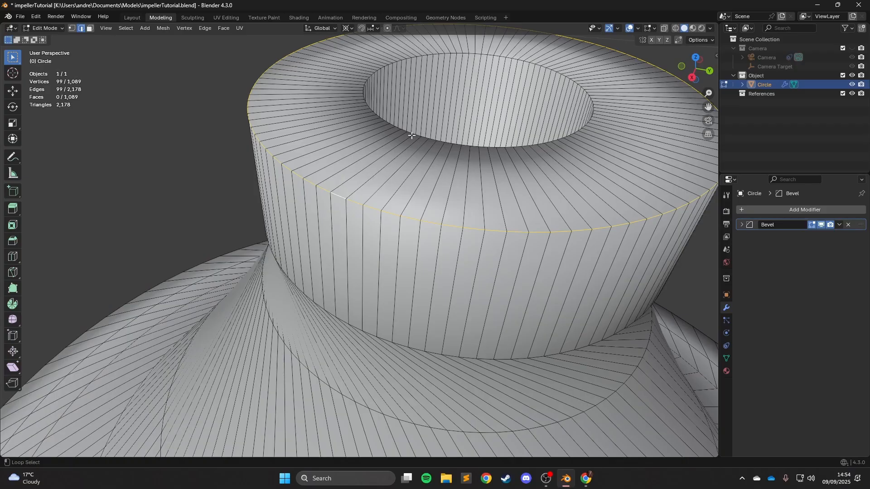
right_click(447, 246)
scroll(430, 146, down, 2)
middle_drag(431, 144, 431, 161)
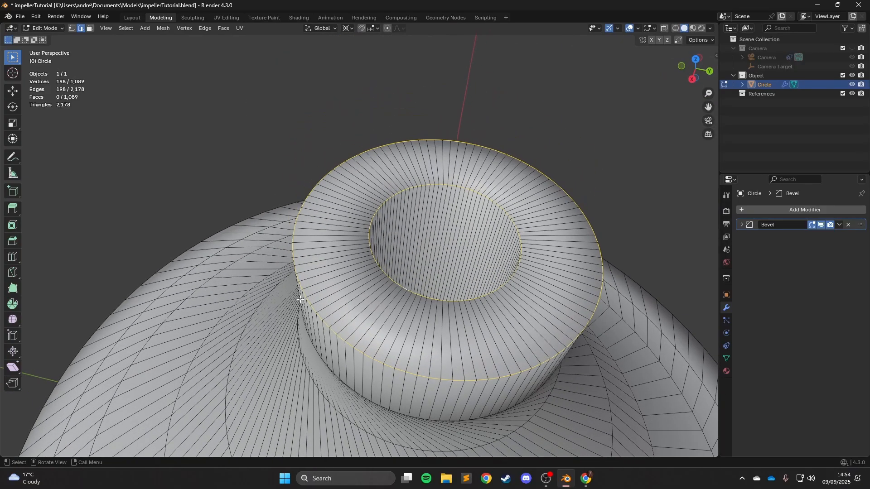
scroll(365, 300, up, 2)
right_click(366, 300)
right_click(393, 312)
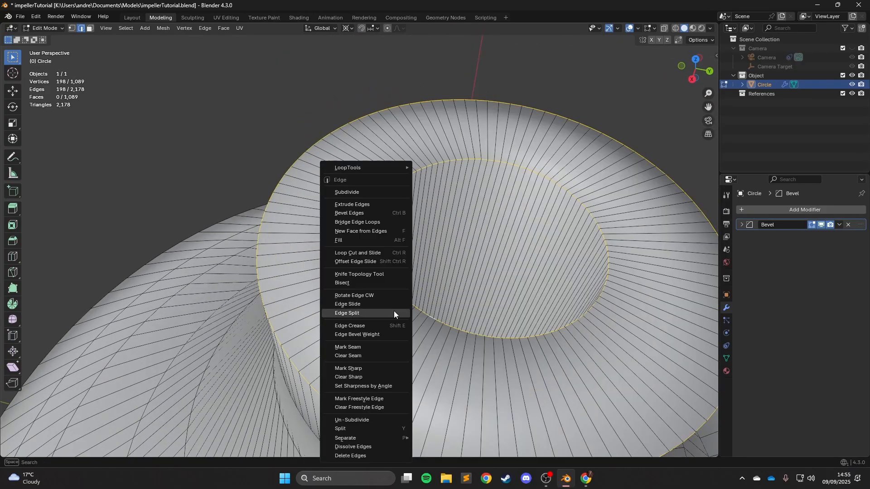
click(380, 336)
key(1)
key(Return)
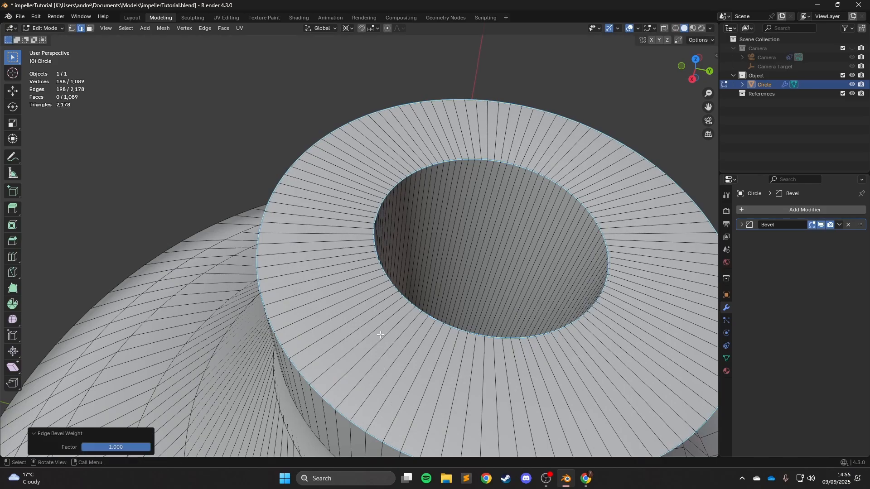
Step: Set an edge bevel weight of 1 on both rim loops of the base and the bore's bottom edge loop, then return to Object Mode
middle_drag(380, 334, 395, 276)
click(413, 290)
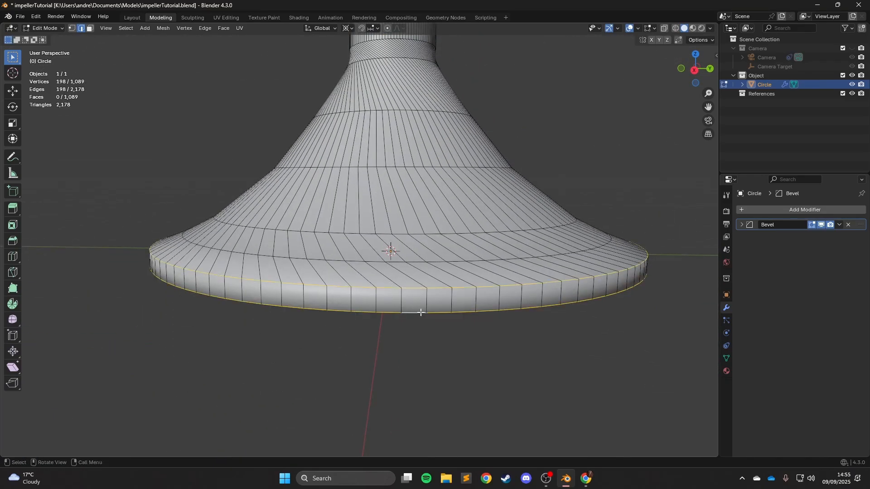
middle_drag(421, 312, 305, 184)
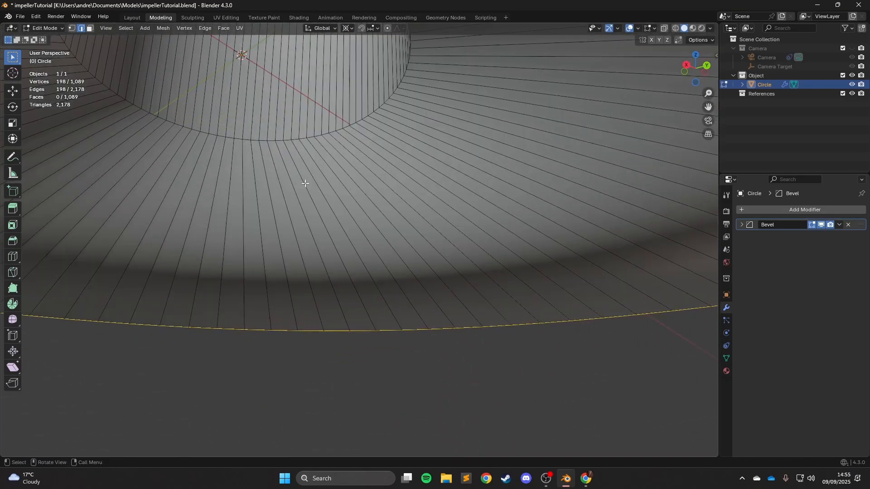
alt+shift+click(272, 140)
right_click(354, 257)
click(354, 256)
key(1)
key(Return)
scroll(384, 243, down, 9)
key(Tab)
Step: Add a Subdivision Surface modifier to the impeller body
middle_drag(566, 229, 475, 238)
click(754, 209)
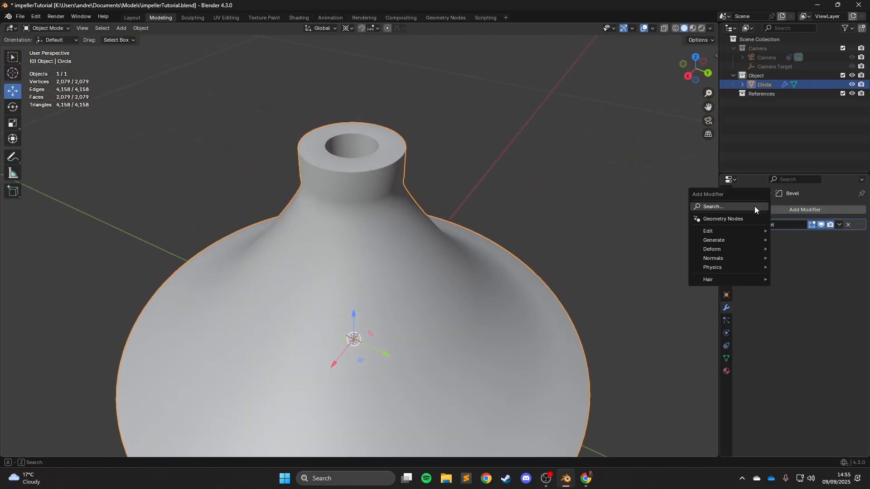
mouse_move(753, 219)
click(783, 251)
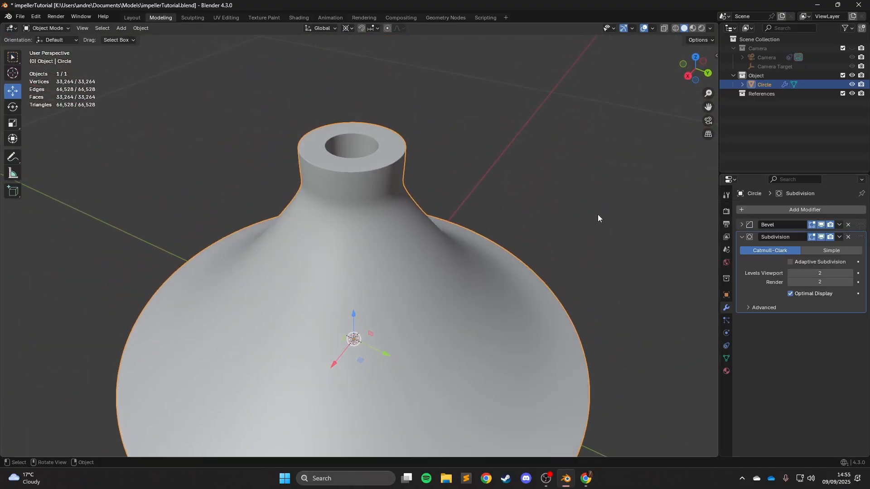
Step: Scale the edge loop just below the collar's base outward in X and Y by about 1.06, locking Z
middle_drag(598, 218, 460, 188)
scroll(460, 218, up, 3)
key(Tab)
scroll(430, 244, up, 3)
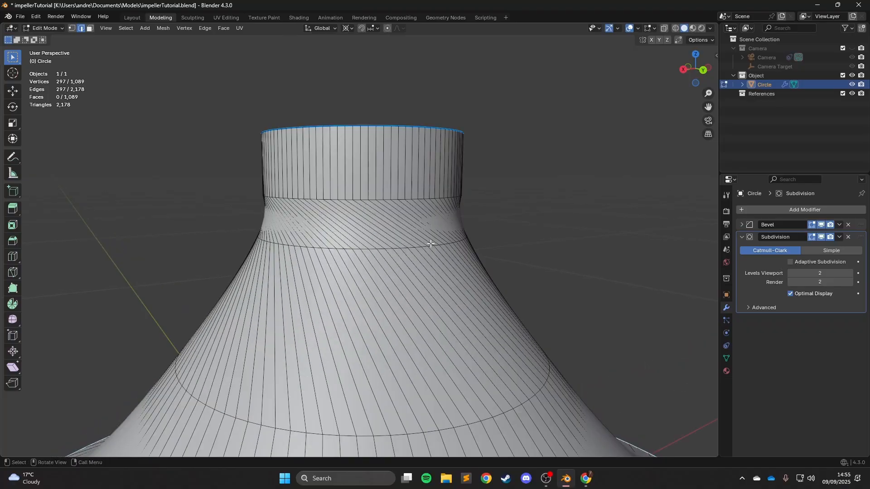
scroll(423, 241, down, 3)
key(Tab)
middle_drag(379, 218, 406, 222)
scroll(406, 222, up, 5)
key(Tab)
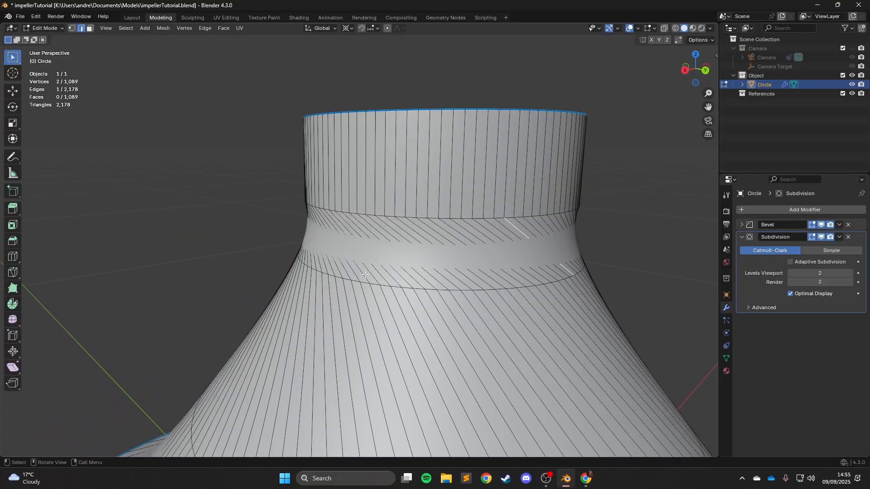
alt+click(366, 283)
middle_drag(366, 283, 361, 80)
key(s)
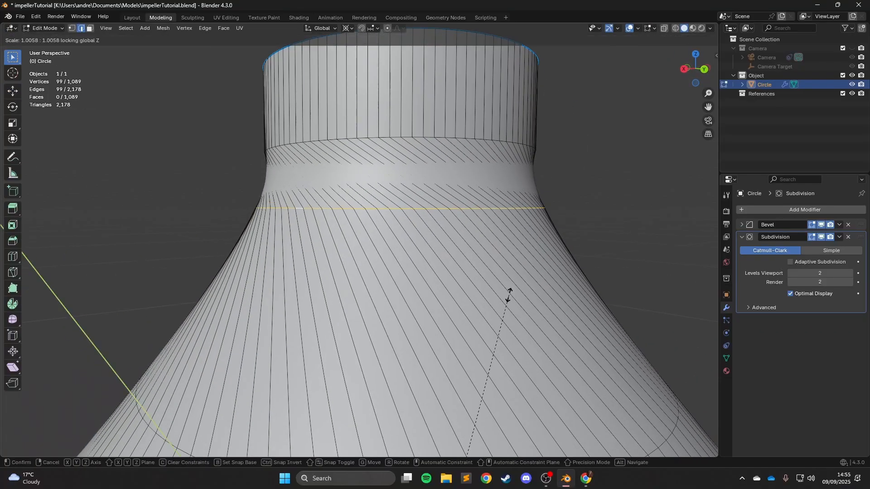
key(shift+z)
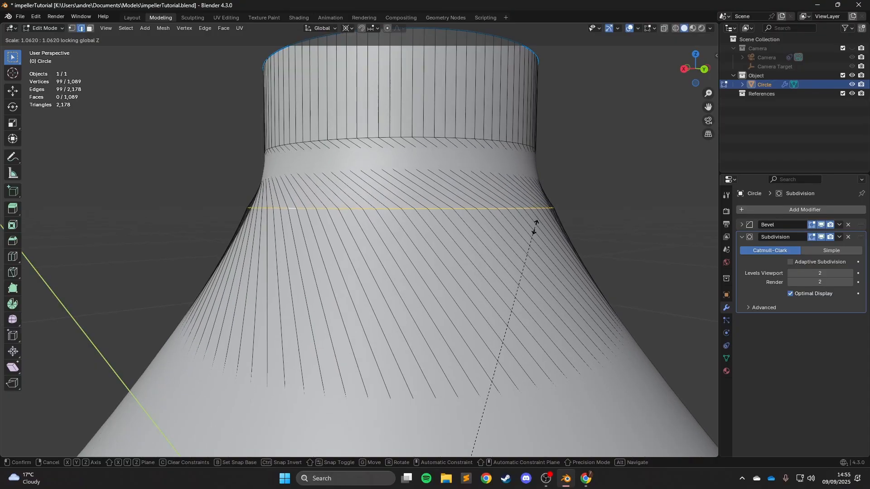
click(536, 227)
Step: Scale the third edge loop down the flared neck outward in X and Y by 1.127, locking Z
scroll(453, 259, down, 6)
shift+middle_drag(419, 311, 425, 263)
scroll(398, 233, up, 3)
click(391, 226)
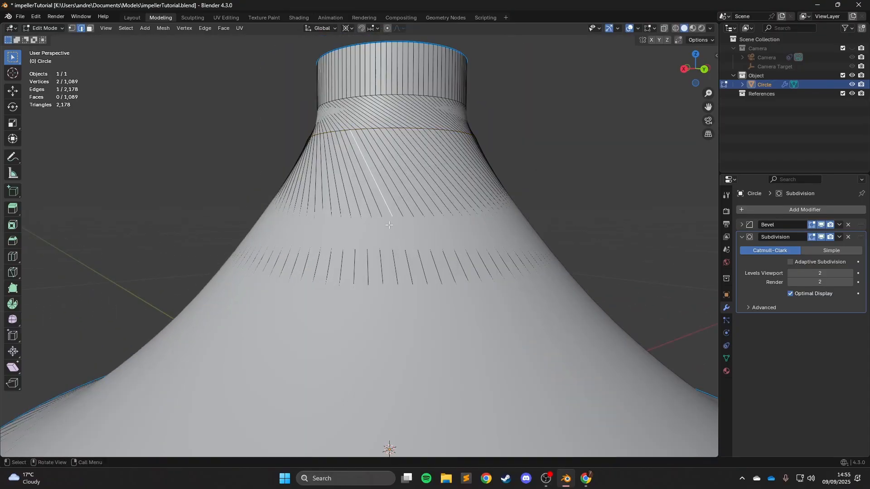
alt+click(390, 225)
key(shift+z)
click(395, 238)
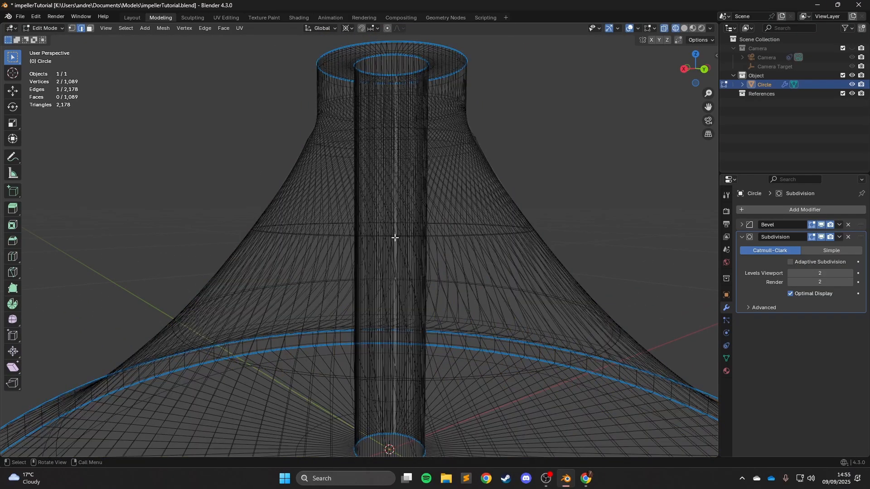
key(shift+z)
mouse_move(395, 238)
middle_down()
mouse_move(575, 301)
mouse_move(603, 228)
middle_up()
alt+click(492, 284)
key(s)
key(shift+z)
click(602, 296)
key(shift+z)
scroll(434, 293, up, 2)
key(shift+z)
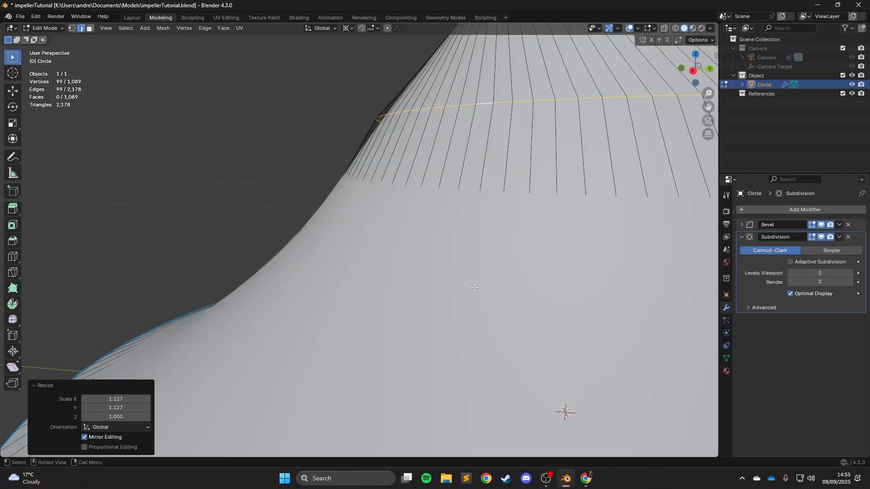
Step: Move the selected neck loop down along Z by about 12.5 mm and check the profile in wireframe
scroll(460, 255, down, 4)
key(g)
key(z)
click(431, 226)
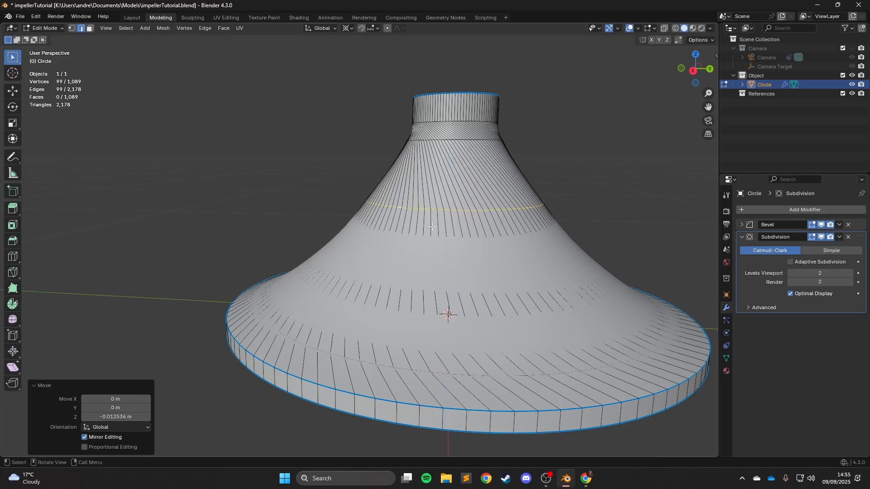
key(shift+z)
scroll(412, 288, up, 3)
key(shift+z)
Step: Hide the Bevel and Subdivision modifiers in the viewport and scale the mid-body edge loop by 1.139 in X and Y
click(821, 232)
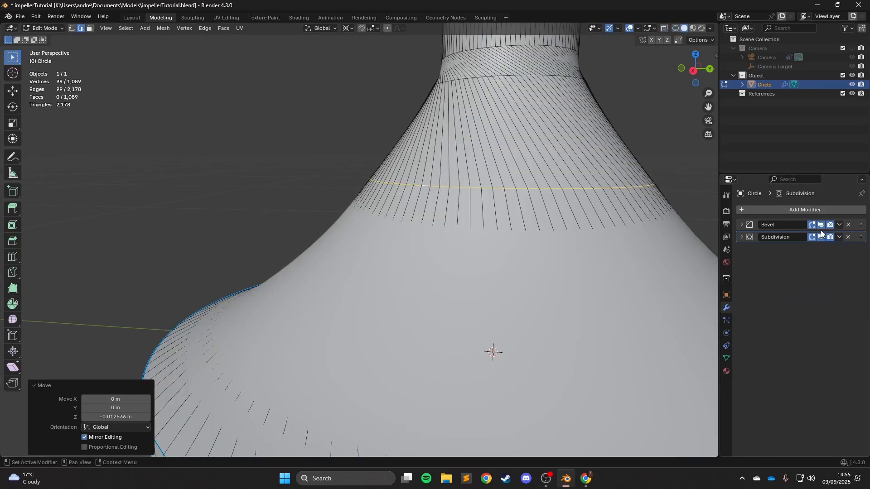
drag(821, 225, 819, 238)
scroll(453, 272, up, 2)
click(434, 283)
alt+click(434, 283)
scroll(434, 282, down, 5)
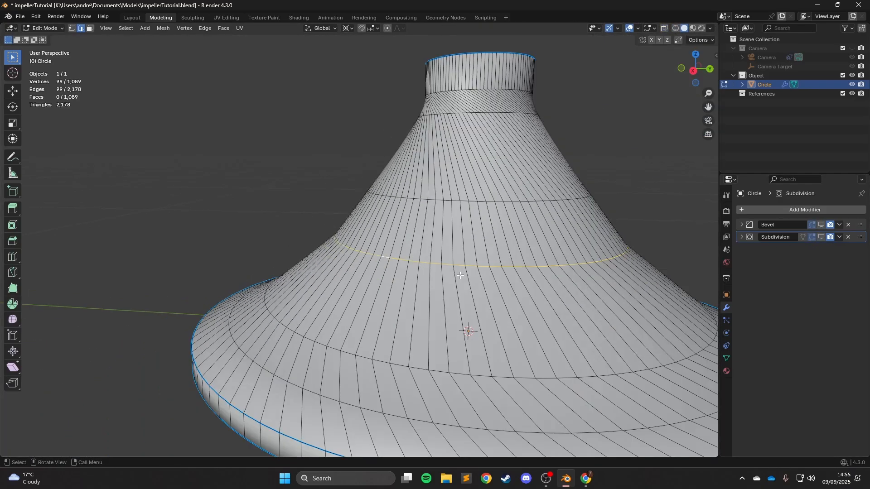
key(s)
key(shift+z)
click(570, 339)
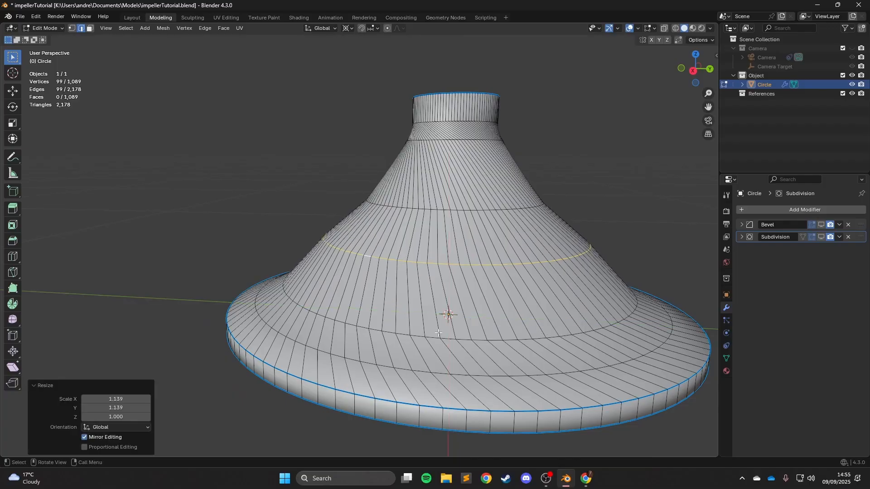
Step: Scale the second edge loop above the base rim outward by 1.102 in X and Y, locking Z
click(447, 338)
alt+click(447, 338)
key(s)
key(shift+z)
click(578, 372)
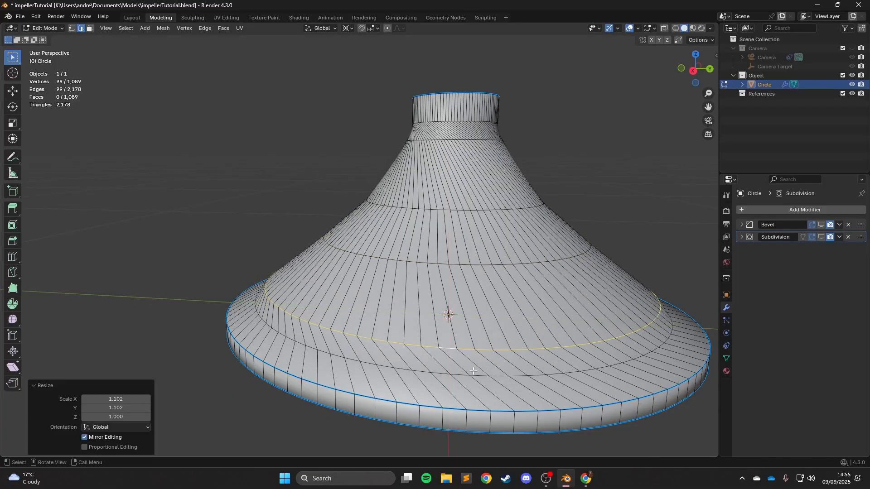
Step: Scale the edge loop closest above the base rim outward by about 1.09 in X and Y
alt+click(474, 377)
key(s)
key(shift+z)
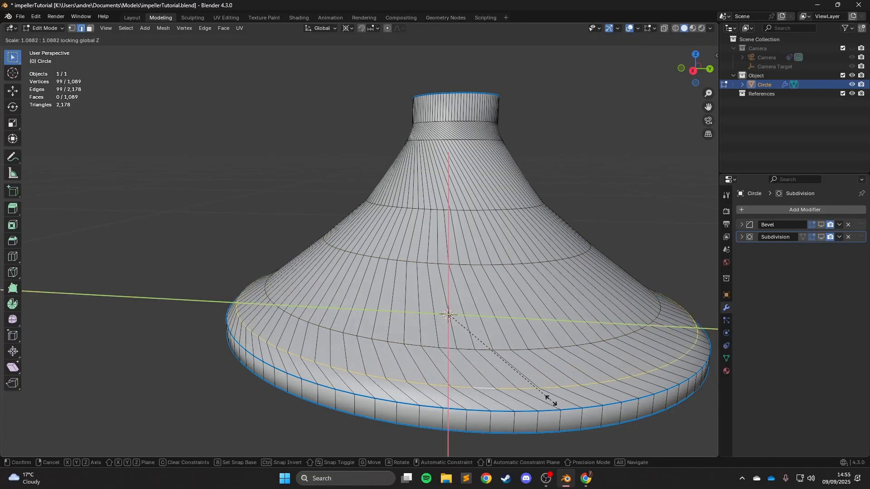
Step: Select both edge loops of the base rim and scale them slightly outward in X and Y, locking Z
click(495, 416)
click(496, 415)
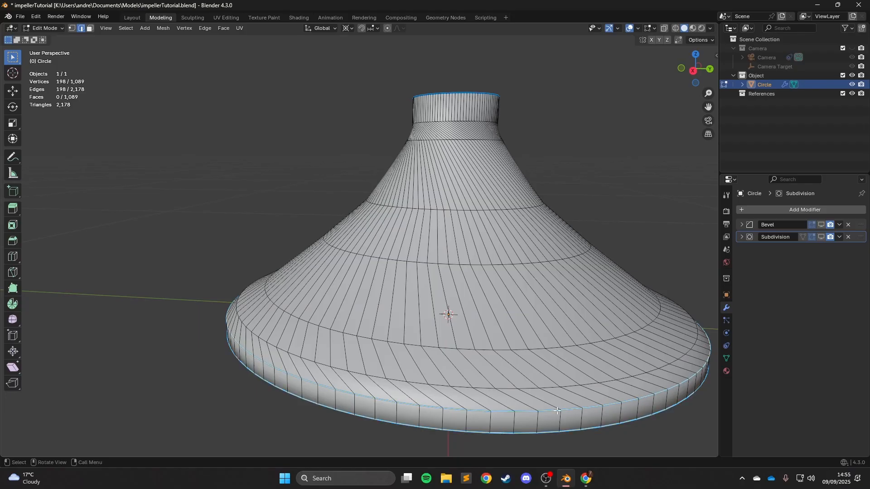
key(s)
key(shift+z)
click(571, 412)
Step: Return to Object Mode, show the Bevel and Subdivision modifiers in the viewport again and deselect the body
middle_drag(570, 411, 561, 396)
key(Tab)
drag(818, 226, 820, 237)
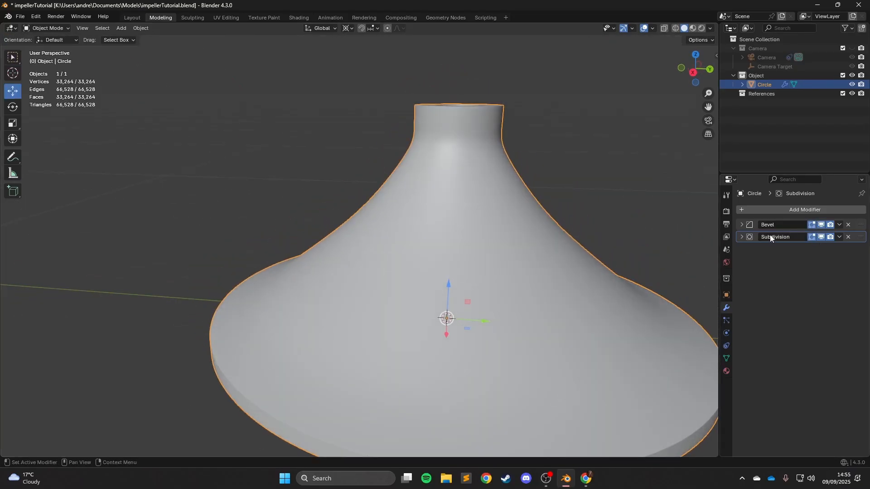
scroll(553, 195, down, 5)
click(551, 195)
middle_drag(551, 194, 548, 367)
Step: Compare the impeller body with the Wikipedia impeller reference photo in Chrome, then return to Blender in Edit Mode
click(585, 478)
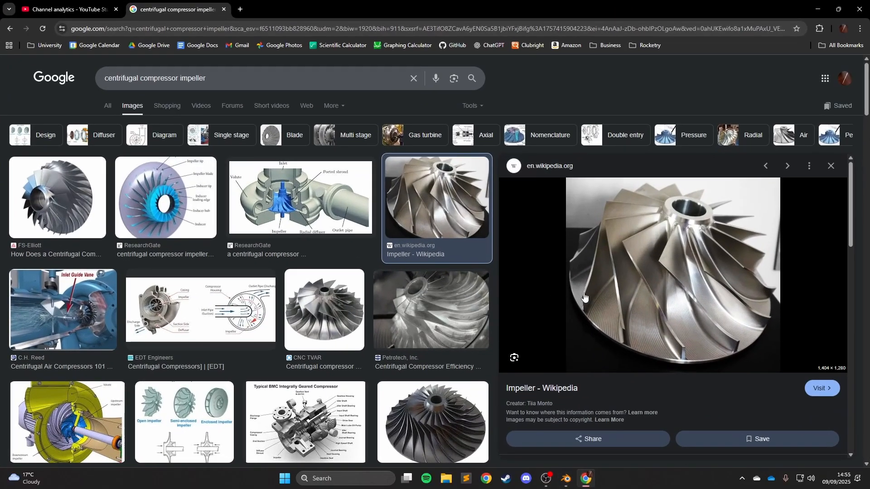
click(586, 478)
key(Tab)
middle_drag(429, 277, 426, 222)
scroll(387, 219, up, 2)
key(alt+Tab)
drag(658, 341, 436, 120)
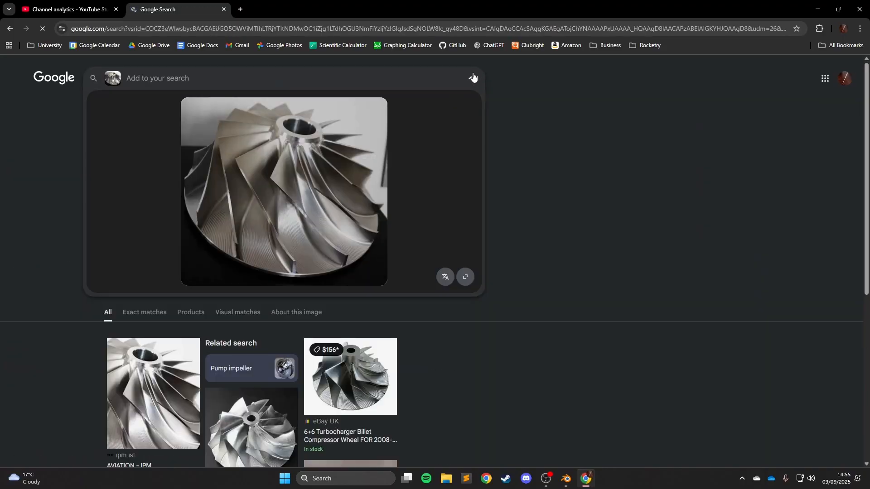
click(10, 28)
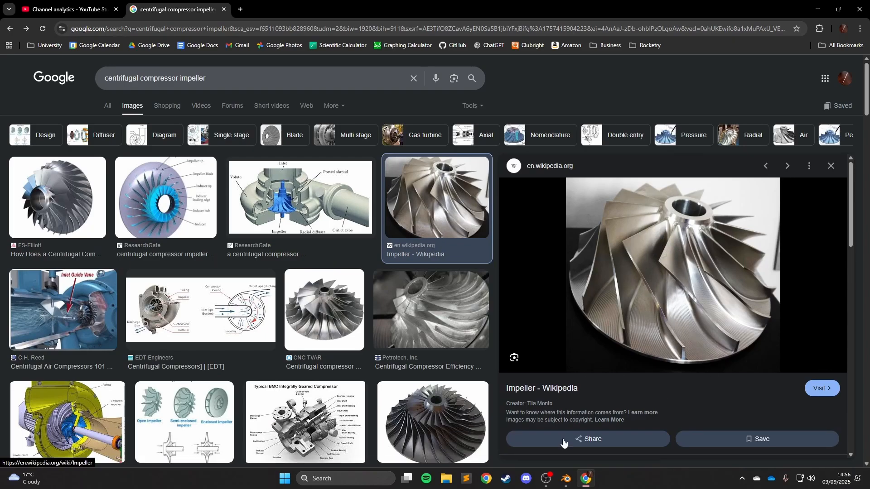
click(584, 483)
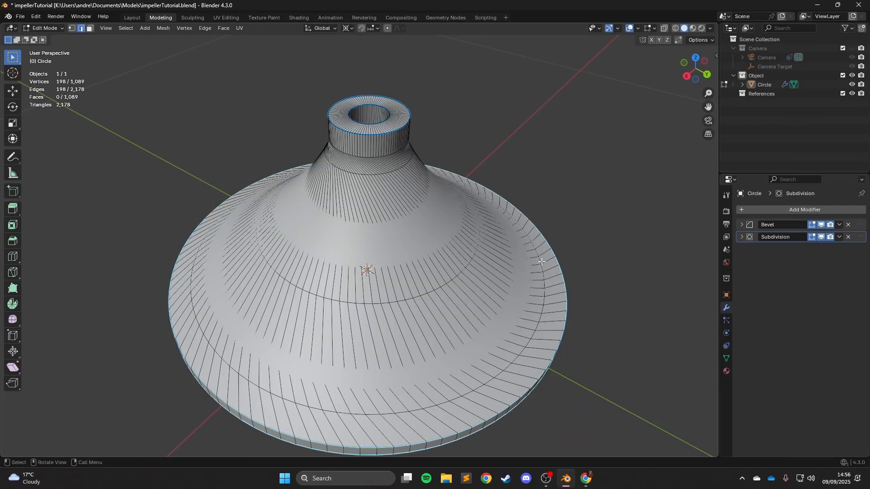
Step: Clear the rim edge selection and switch the mesh to face selection mode with the Move tool active
click(66, 246)
shift+middle_drag(94, 259, 110, 309)
scroll(253, 281, up, 2)
middle_drag(327, 275, 328, 256)
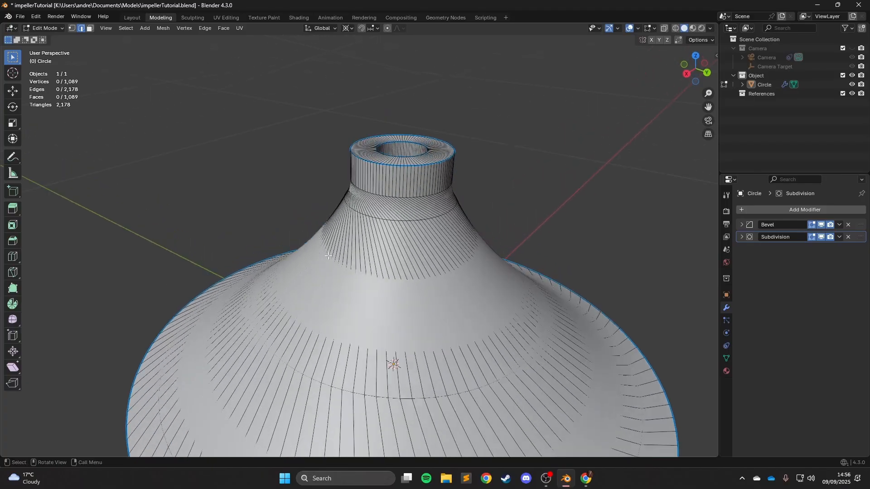
click(13, 258)
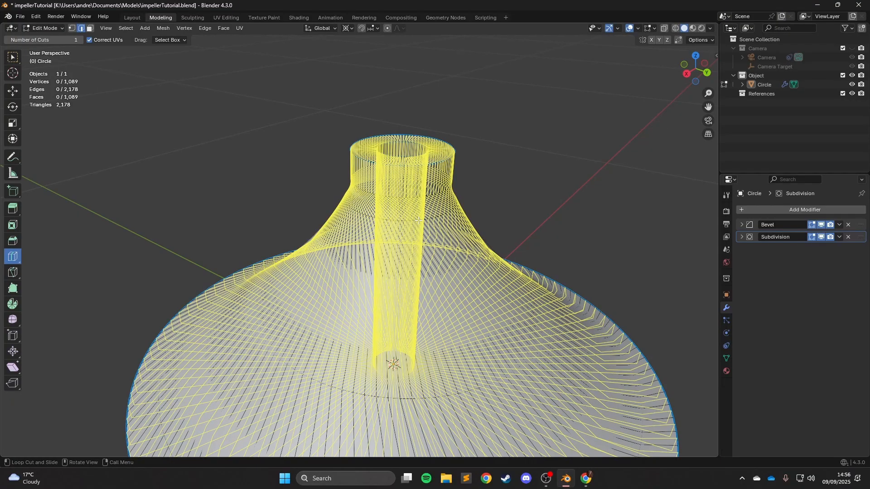
click(89, 29)
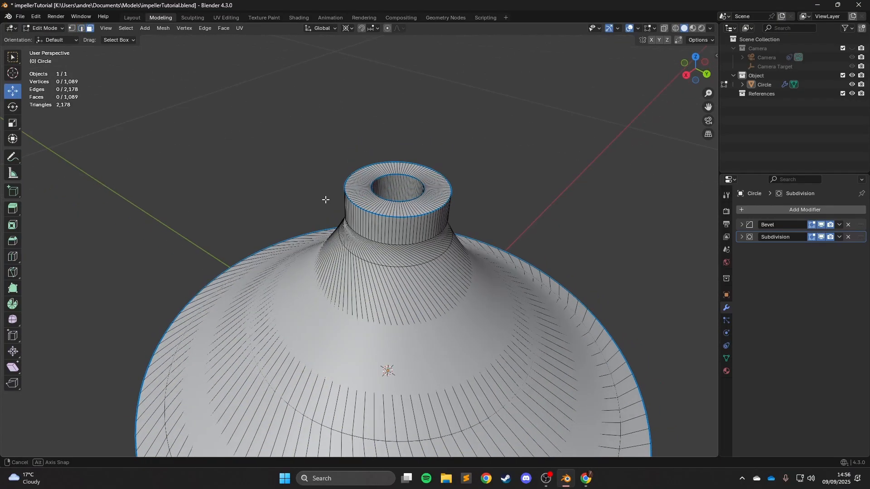
Step: Examine the body's face layout around the collar, neck, flare and underside
middle_drag(326, 199, 385, 241)
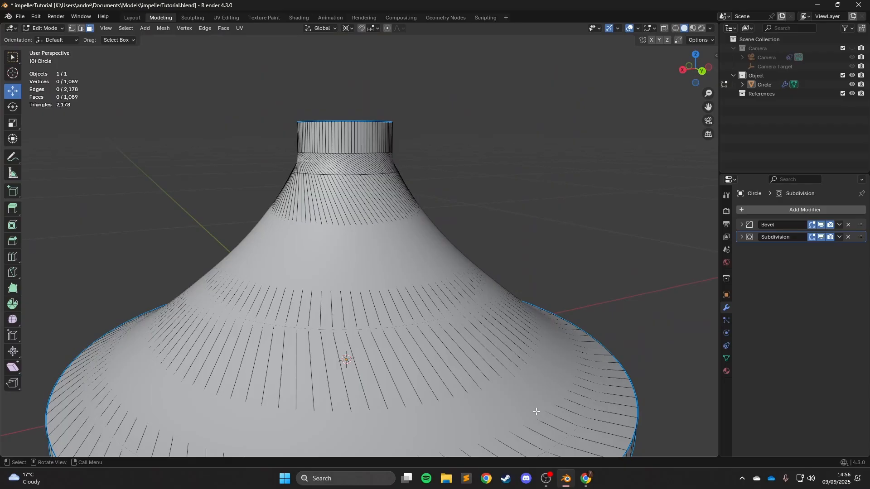
middle_drag(536, 411, 382, 282)
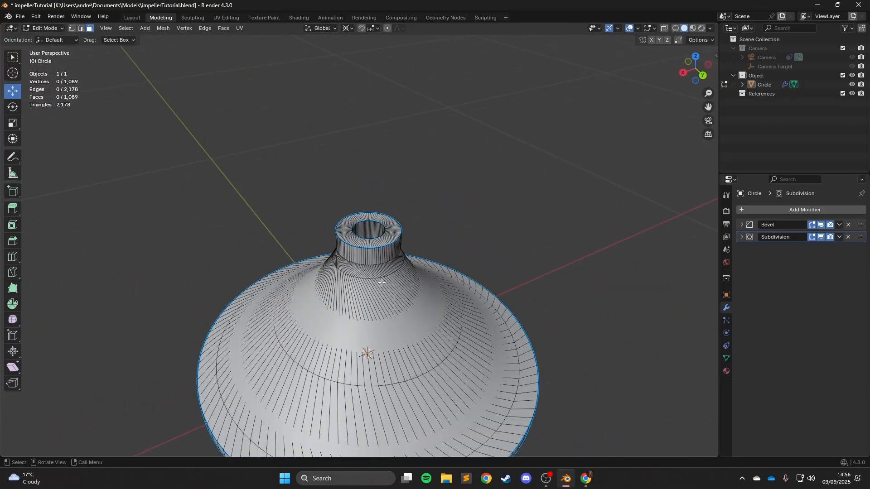
scroll(382, 283, up, 4)
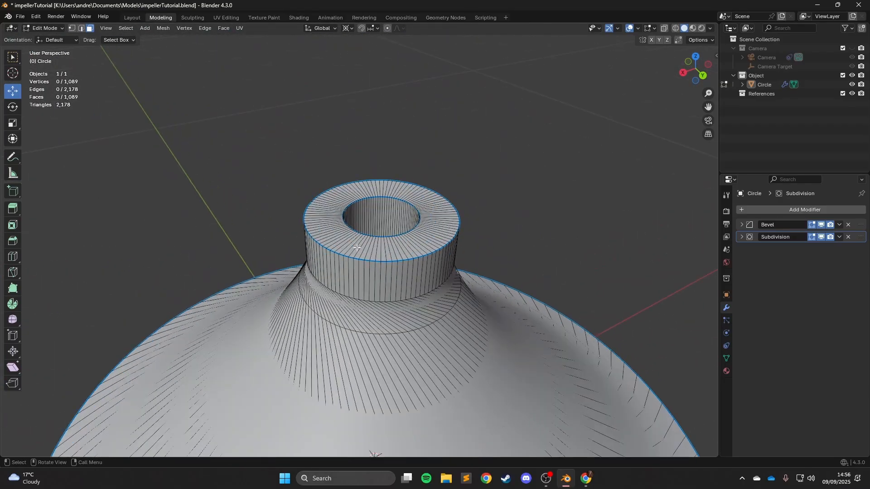
scroll(375, 244, down, 2)
middle_drag(374, 245, 339, 245)
scroll(358, 290, up, 2)
middle_drag(400, 398, 367, 379)
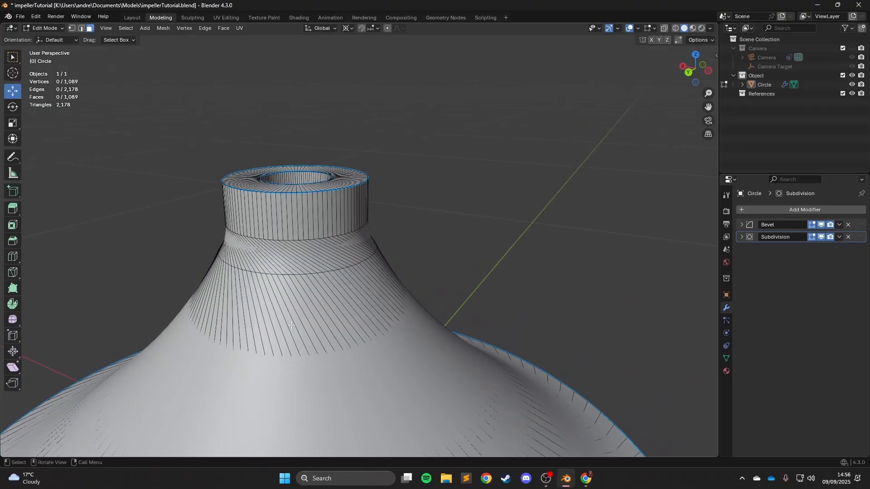
scroll(247, 199, up, 1)
scroll(272, 195, down, 3)
middle_drag(304, 203, 365, 145)
scroll(341, 182, down, 1)
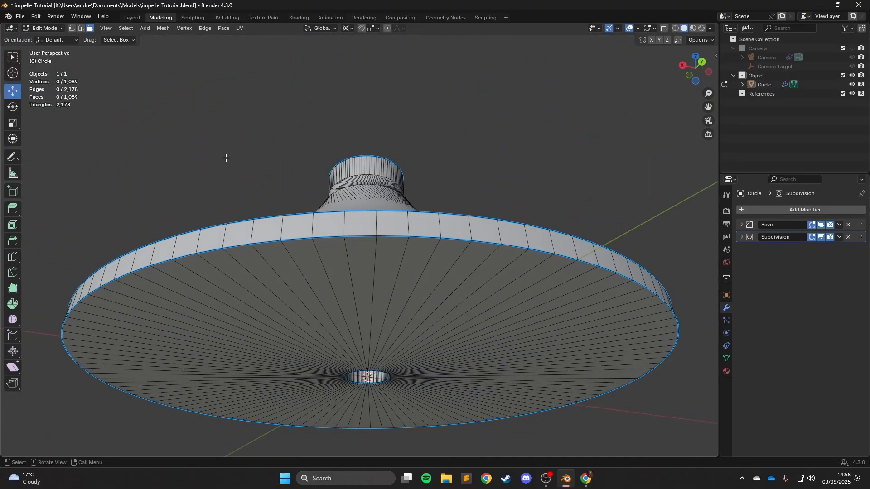
Step: Cut two concentric edge loops into the ring of faces covering the body's flat underside
middle_drag(226, 158, 240, 198)
scroll(253, 199, down, 2)
middle_drag(299, 192, 353, 195)
scroll(320, 243, up, 2)
scroll(353, 195, down, 2)
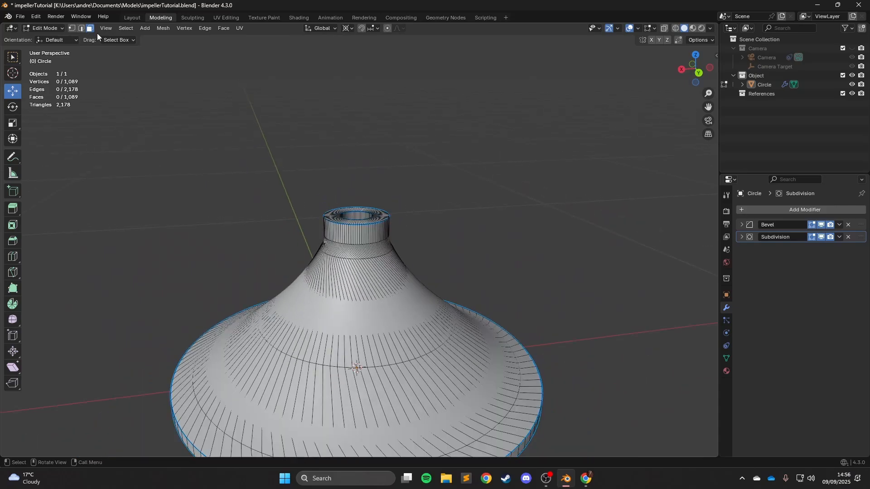
scroll(277, 188, up, 4)
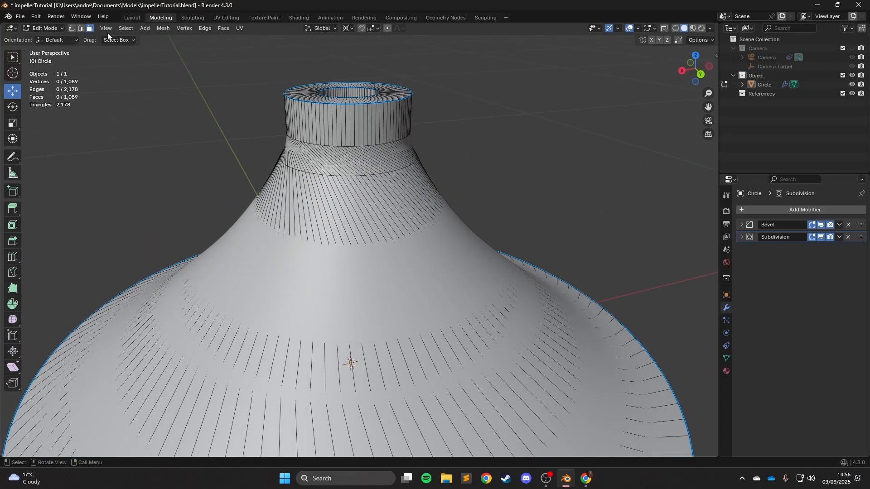
scroll(345, 272, down, 3)
middle_drag(364, 284, 355, 217)
scroll(355, 218, up, 1)
click(369, 204)
alt+click(405, 224)
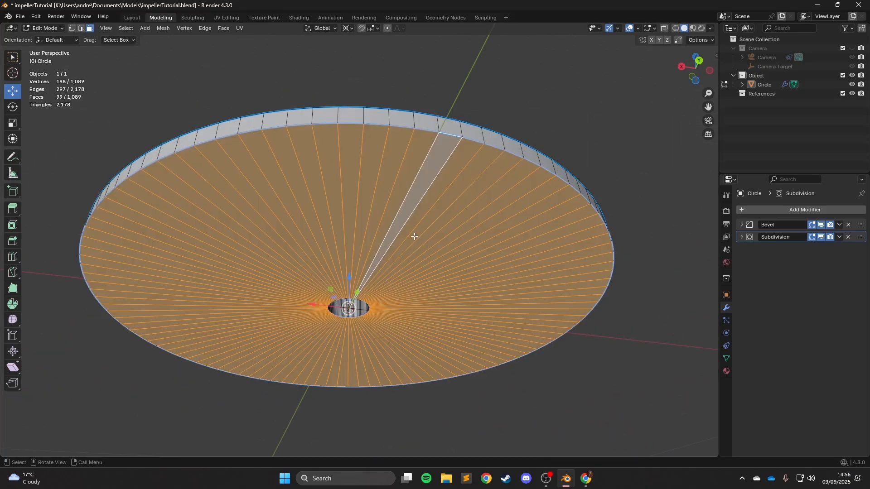
middle_drag(414, 236, 364, 253)
click(15, 256)
click(263, 213)
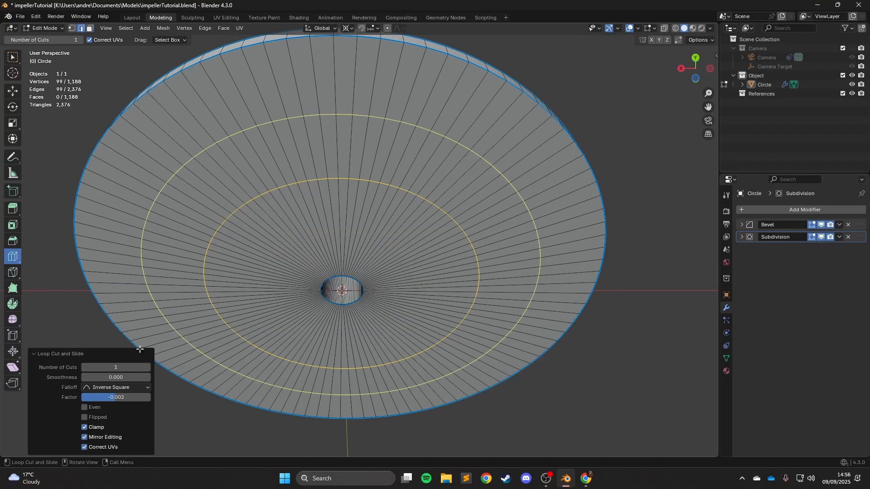
click(150, 365)
click(10, 92)
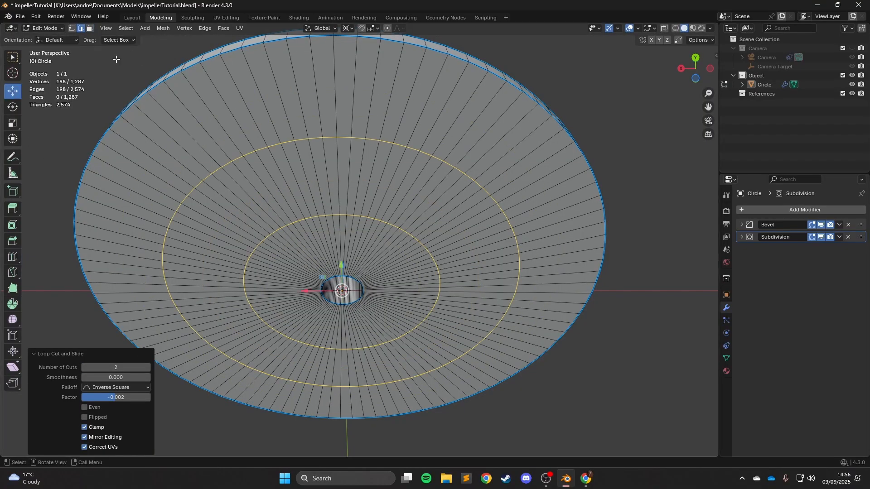
Step: Scale the outer underside edge loop by 1.314 in X and Y, keeping Z fixed, towards the rim
click(242, 156)
alt+click(245, 153)
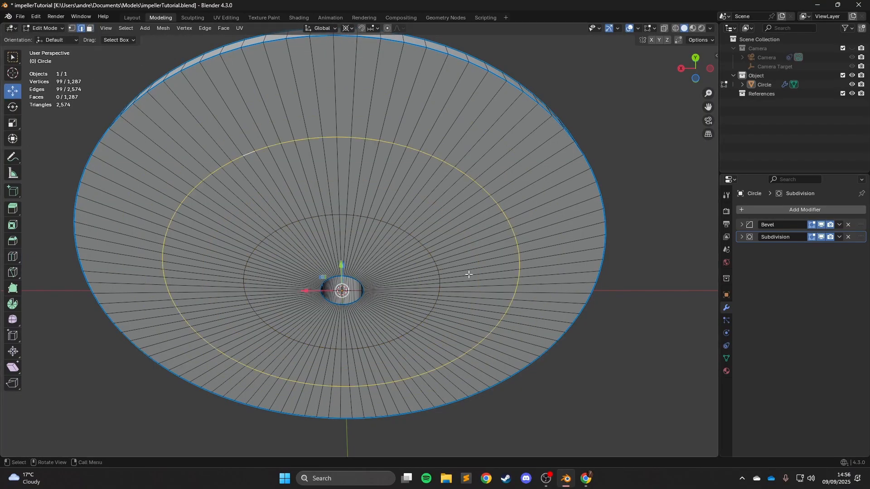
key(s)
click(506, 246)
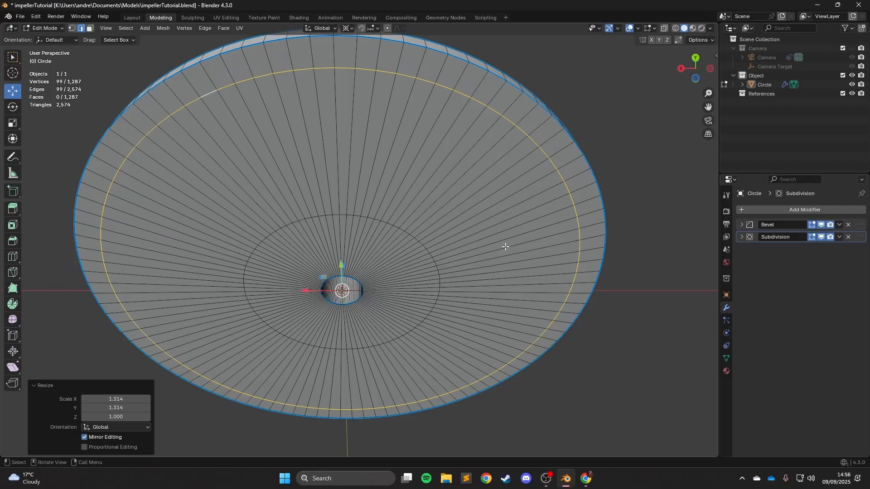
Step: Scale the inner underside edge loop to 0.257 in X and Y, keeping Z fixed, close around the bore
click(373, 222)
alt+click(371, 220)
scroll(378, 240, down, 1)
middle_drag(377, 248, 388, 202)
scroll(388, 202, up, 4)
key(s)
key(shift+z)
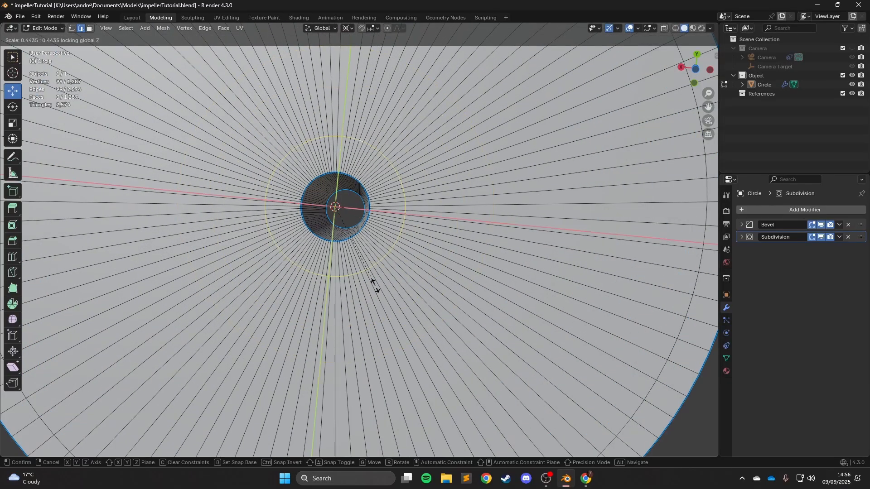
click(356, 215)
scroll(221, 155, down, 3)
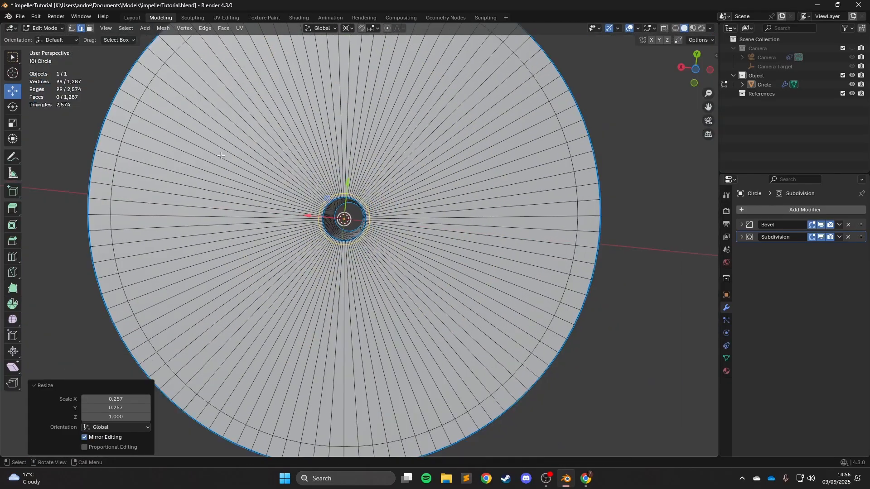
Step: Delete the wide face ring between the two scaled edge loops on the underside
click(90, 28)
alt+click(347, 123)
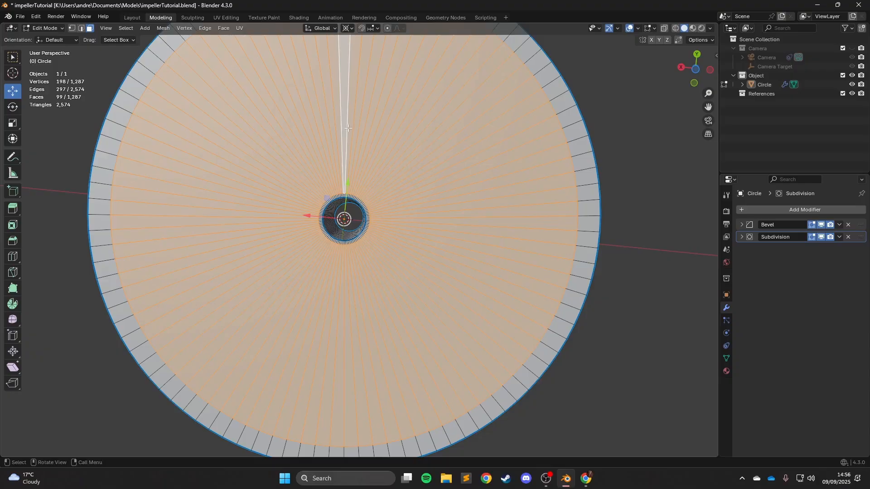
key(x)
click(333, 145)
middle_drag(334, 145, 334, 233)
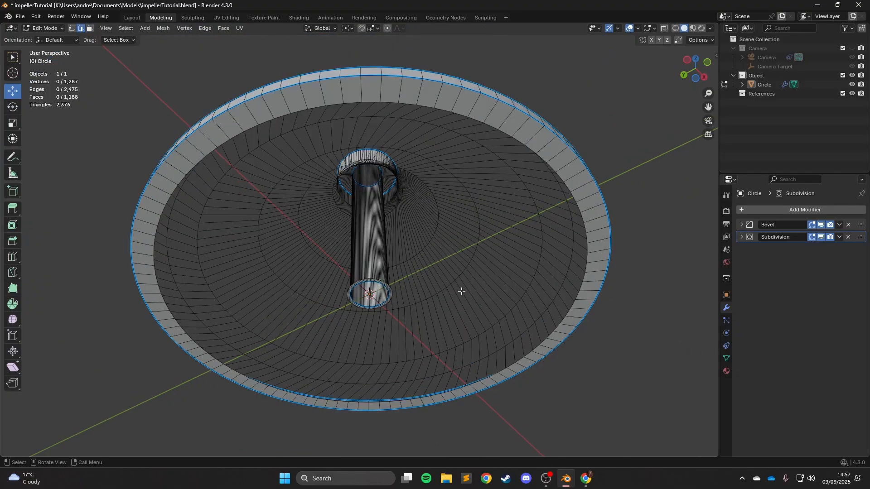
Step: From the bottom view, extrude one outer edge of the bore ring towards the rim and scale its end by 14.176
middle_drag(460, 291, 448, 256)
scroll(448, 256, up, 5)
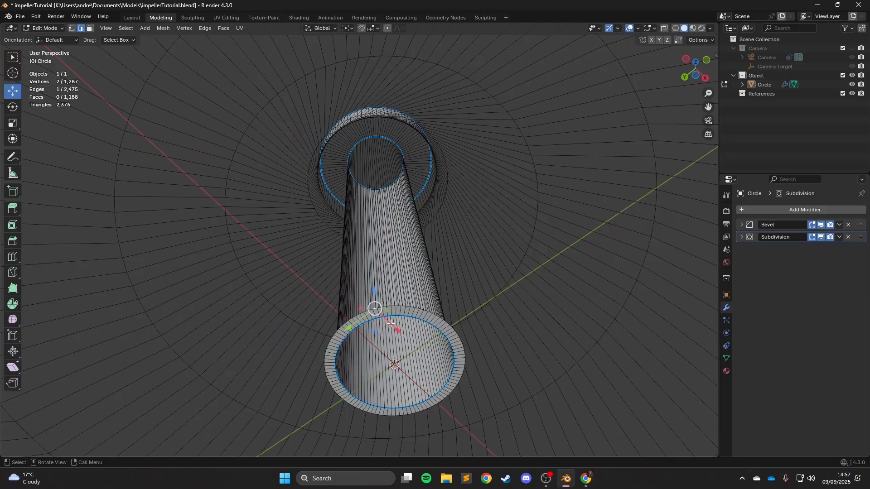
key(KP_7)
key(ctrl+KP_7)
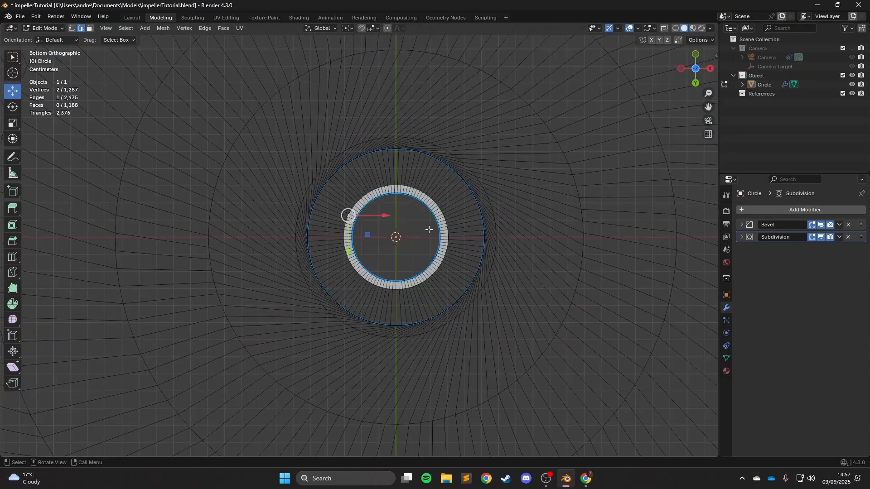
key(e)
click(367, 309)
key(s)
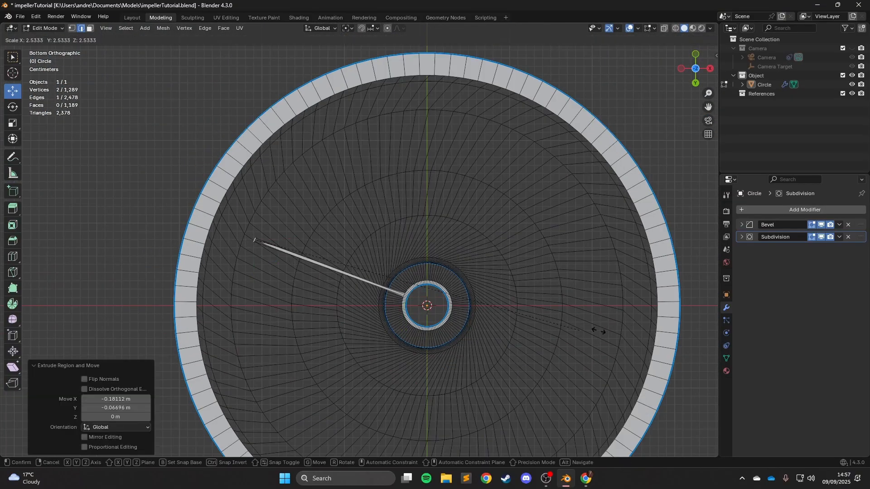
click(388, 231)
shift+middle_drag(388, 231, 440, 269)
scroll(440, 269, up, 2)
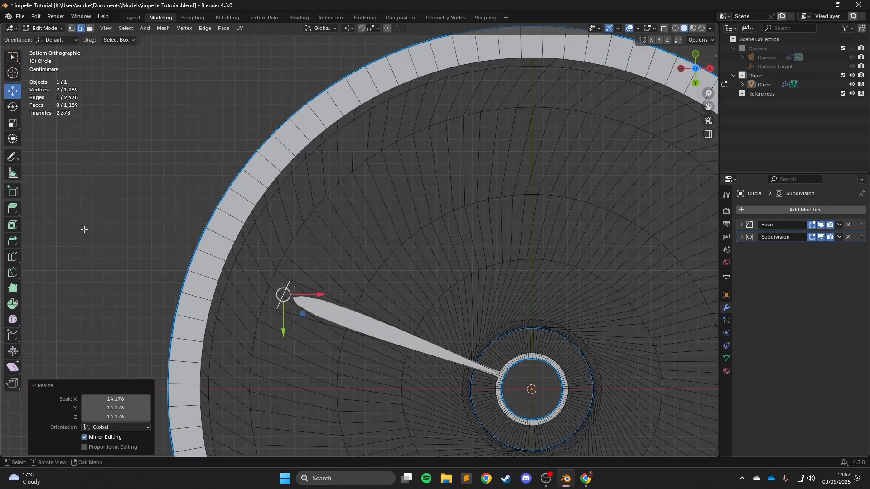
Step: Move the strip's end edge 0.28243 m in X and -0.13683 m in Y, and rotate it to line up with the rim
click(96, 231)
click(12, 257)
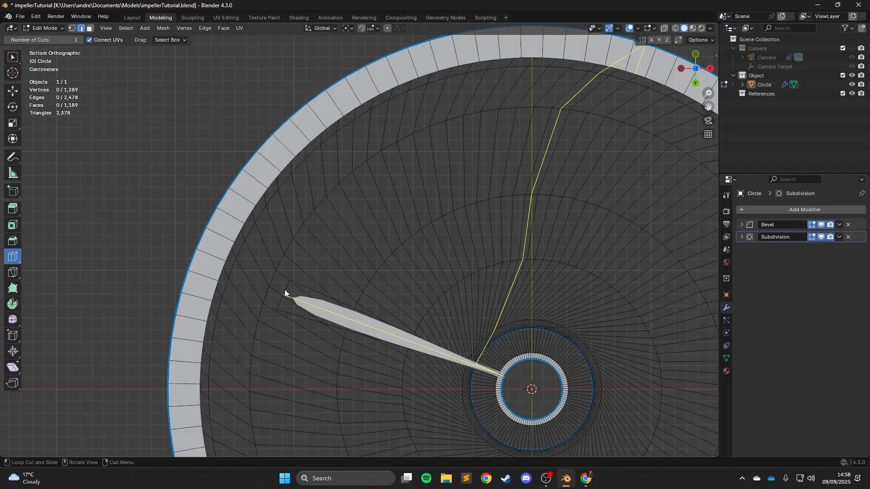
click(15, 92)
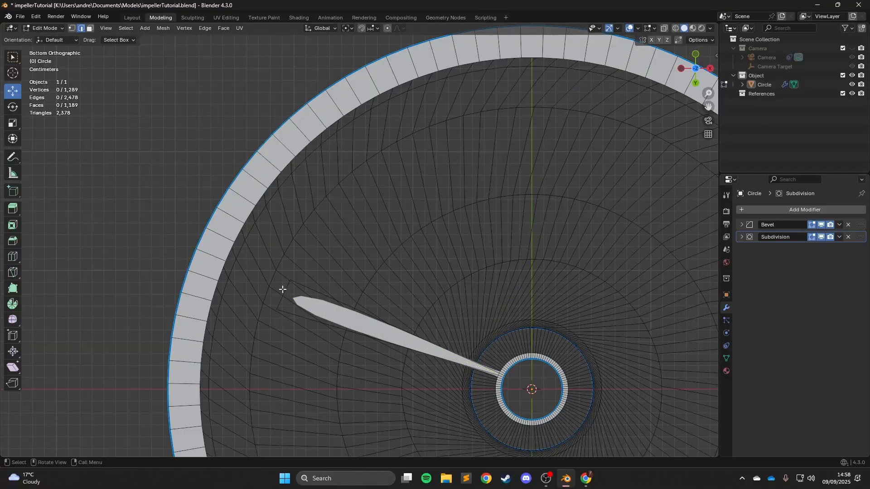
drag(287, 293, 622, 132)
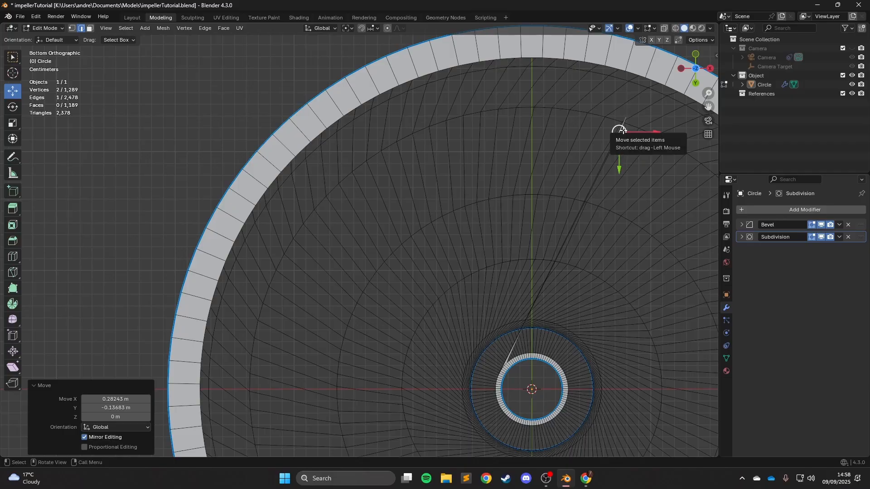
key(r)
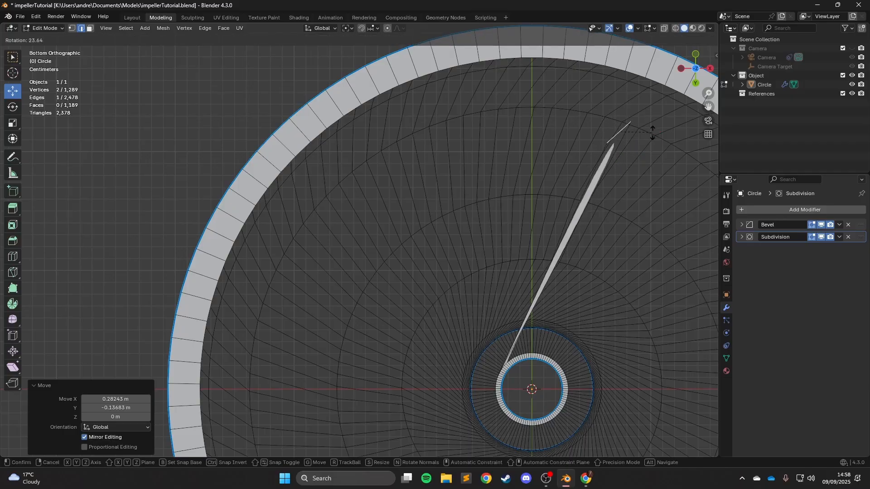
click(642, 173)
Step: Fill a face between the strip's end and the inner rim edge, and dissolve the edge joining the two faces
key(e)
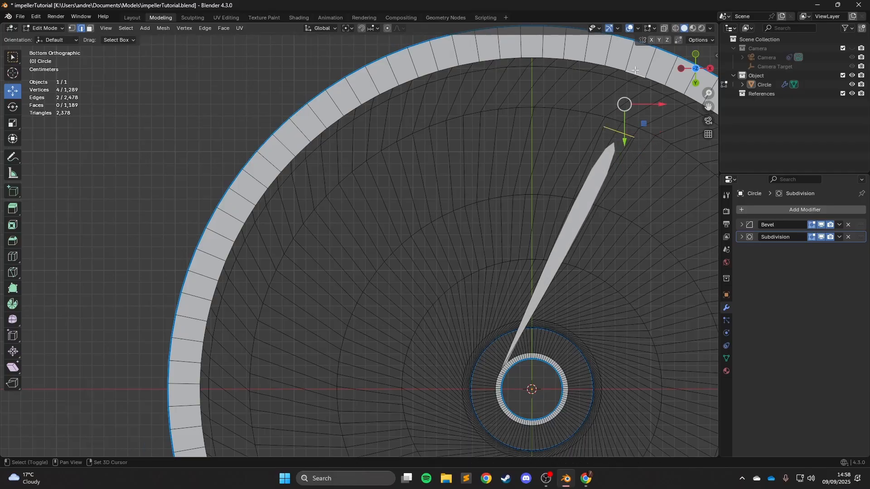
click(620, 132)
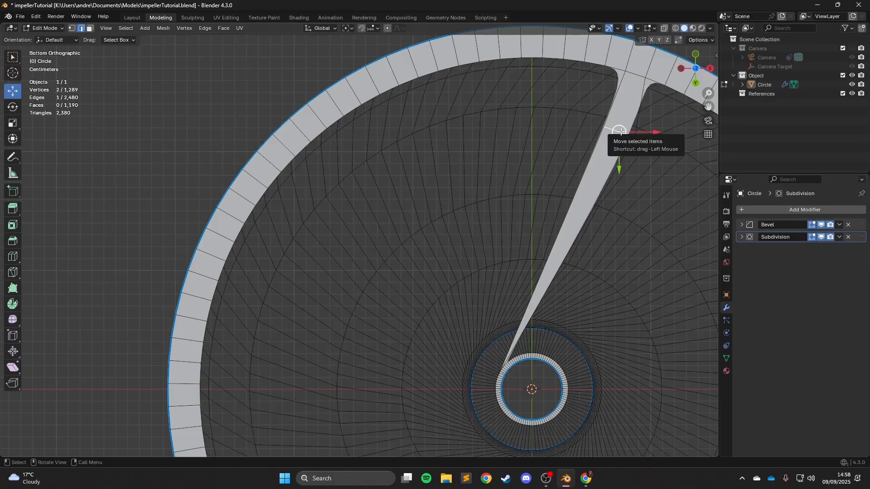
key(x)
click(607, 197)
Step: Fill the rest of the underside gap with consecutive faces all the way around, starting from the strip's side edge
ctrl+scroll(536, 205, down, 2)
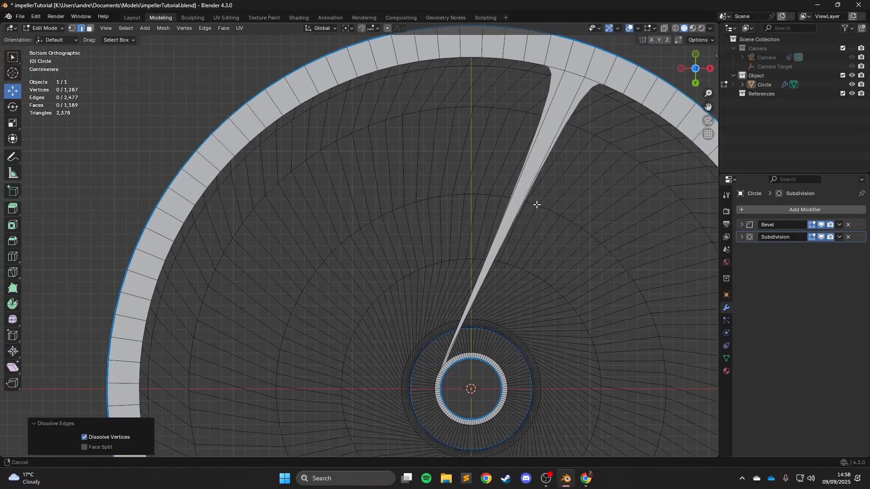
shift+middle_drag(536, 205, 531, 204)
click(544, 151)
key(f)
key(f)
key(f)
key(f)
key(f)
key(f)
key(f)
key(f)
key(f)
key(f)
key(f)
key(f)
key(f)
key(f)
key(f)
key(f)
key(f)
key(f)
key(f)
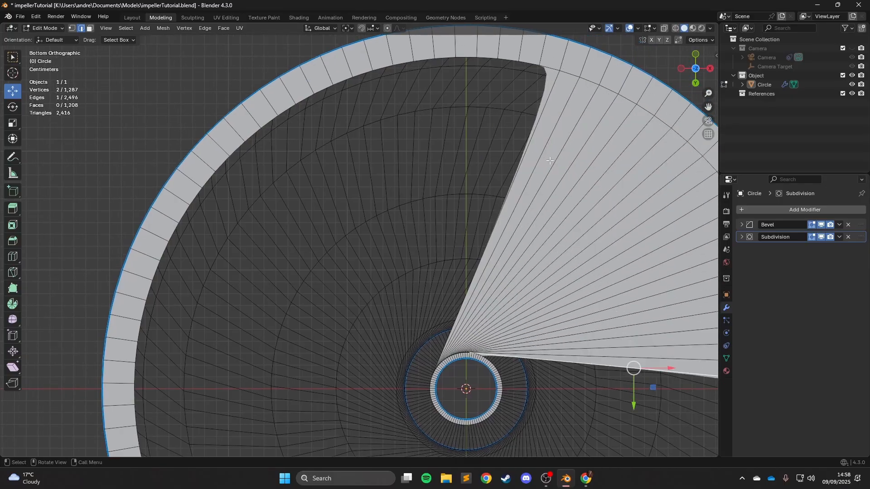
key(f)
key(f)
key(f)
key(f)
key(f)
key(f)
key(f)
key(f)
key(f)
key(f)
key(f)
key(f)
key(f)
key(f)
key(f)
key(f)
key(f)
key(f)
key(f)
key(f)
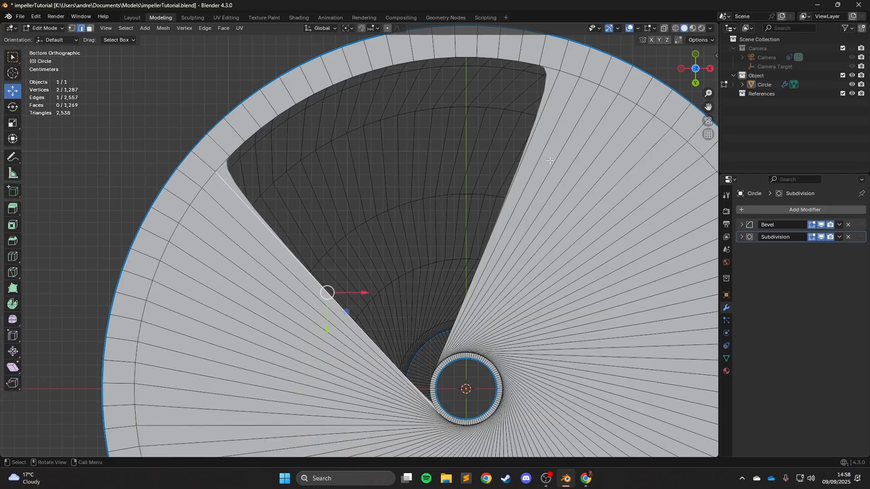
key(f)
key(f)
key(f)
key(f)
key(f)
key(f)
key(f)
key(f)
key(f)
key(f)
key(f)
key(f)
key(f)
key(f)
key(f)
key(f)
key(f)
key(f)
Step: Cut a single edge loop midway through the twisted underside faces between the bore ring and the rim
scroll(550, 161, down, 3)
scroll(268, 283, up, 2)
shift+middle_drag(379, 330, 338, 239)
scroll(326, 227, up, 2)
click(9, 259)
scroll(353, 267, down, 4)
scroll(423, 187, up, 10)
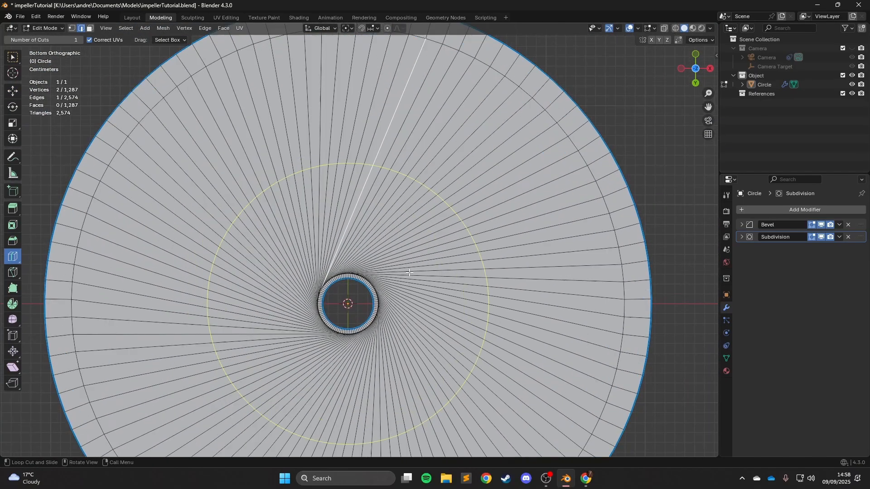
shift+middle_drag(331, 235, 331, 240)
scroll(333, 168, up, 3)
shift+middle_drag(332, 168, 340, 222)
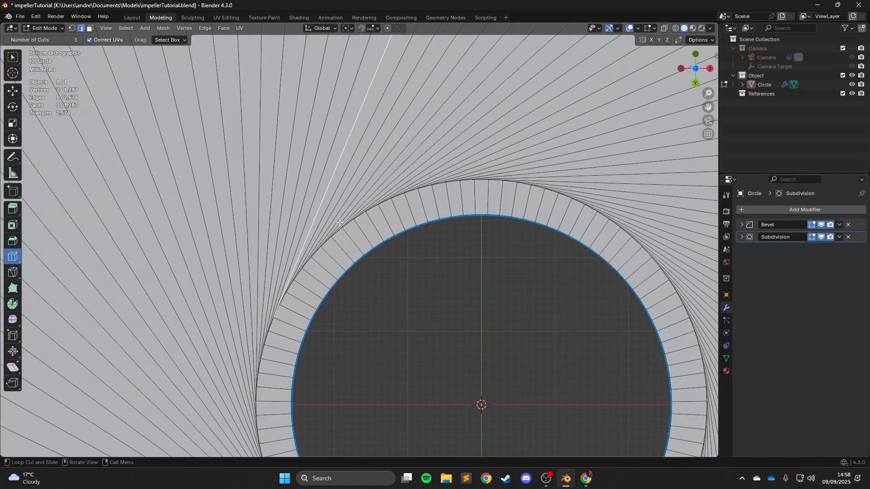
scroll(357, 245, down, 12)
shift+middle_drag(452, 189, 448, 201)
scroll(603, 286, up, 3)
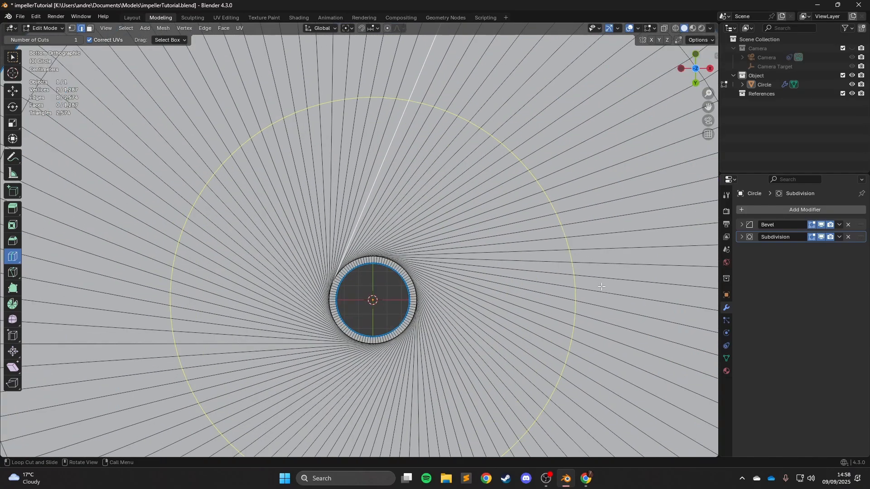
scroll(565, 272, down, 2)
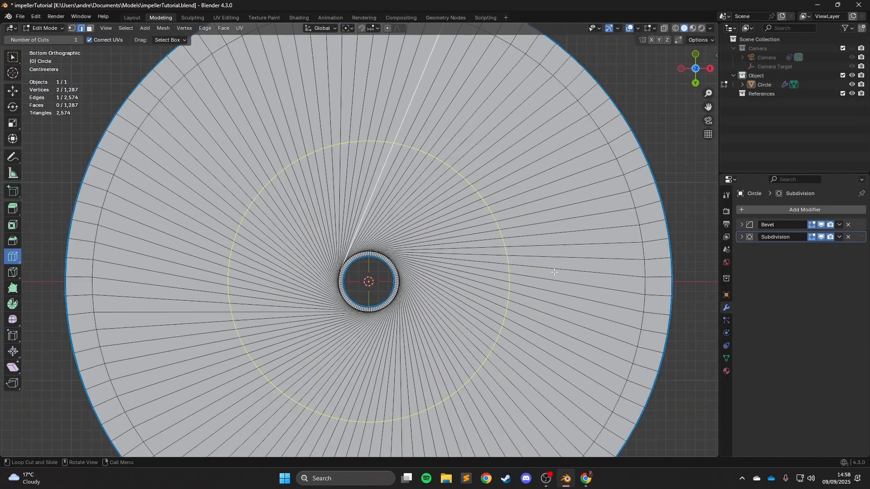
click(554, 272)
scroll(554, 272, down, 3)
shift+middle_drag(476, 259, 470, 317)
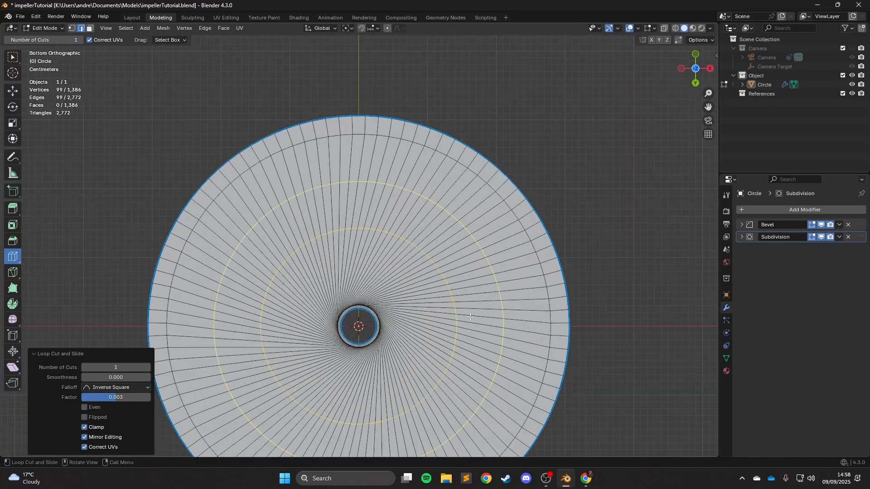
Step: Set the transform pivot point to 3D Cursor and scale the new edge loop outward towards the rim
click(347, 28)
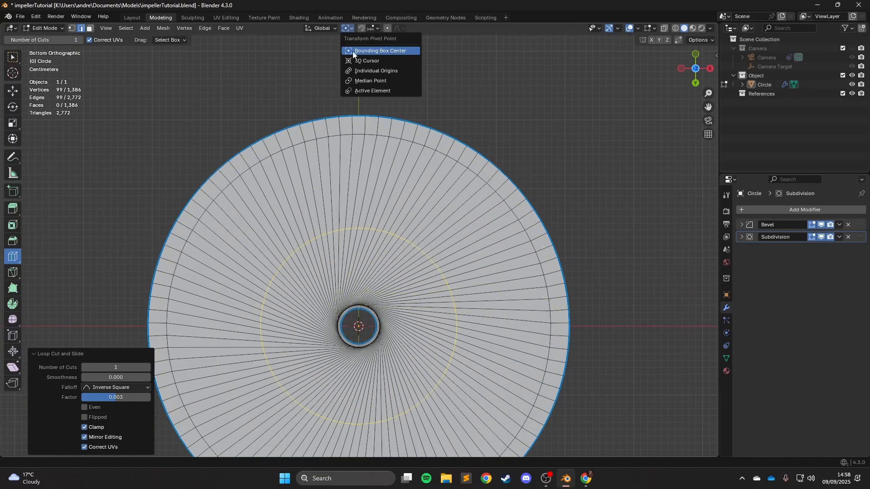
click(376, 60)
scroll(509, 236, up, 1)
key(s)
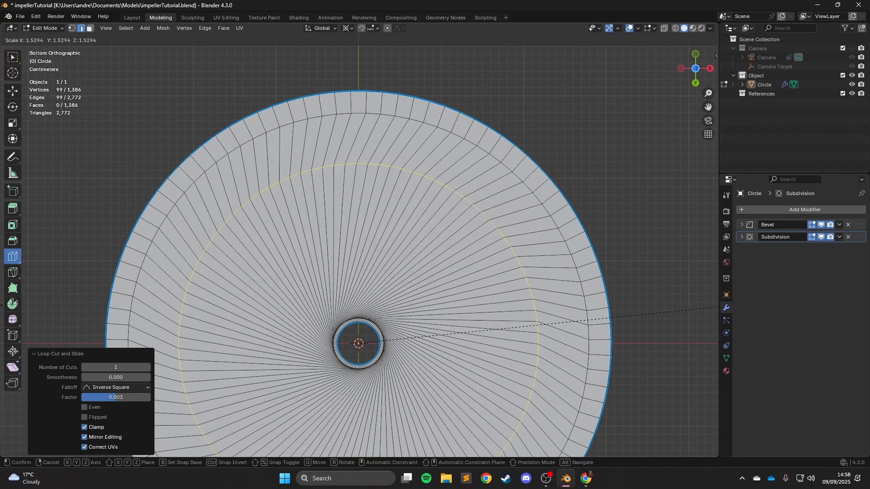
click(31, 292)
Step: Add two more edge loops inside the first, scaling each outward to space them evenly along the curved faces
click(336, 241)
key(s)
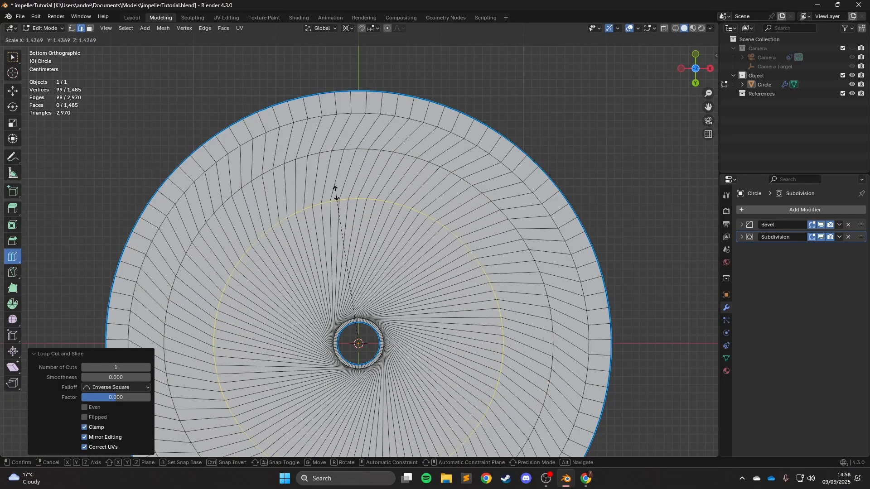
click(331, 176)
click(332, 223)
key(s)
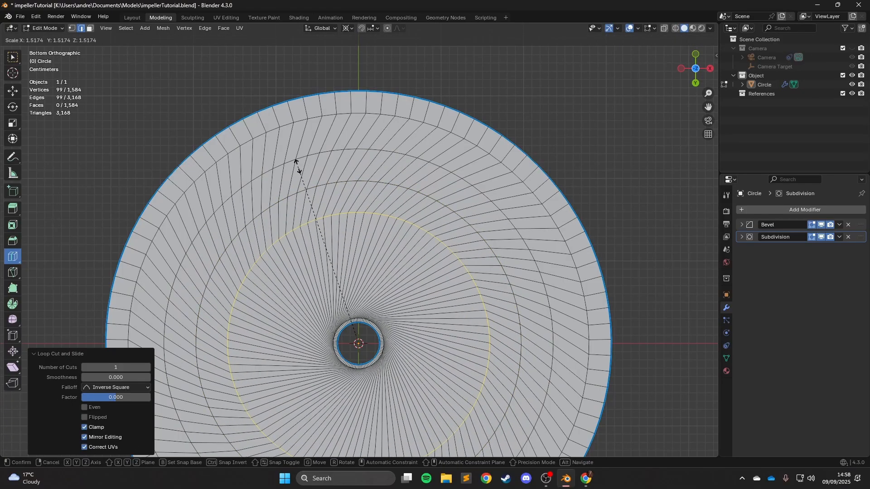
click(296, 166)
Step: Cut two more edge loops inside the existing rings on the twisted underside faces, scaling each outward to match their spacing
click(307, 255)
key(s)
click(278, 213)
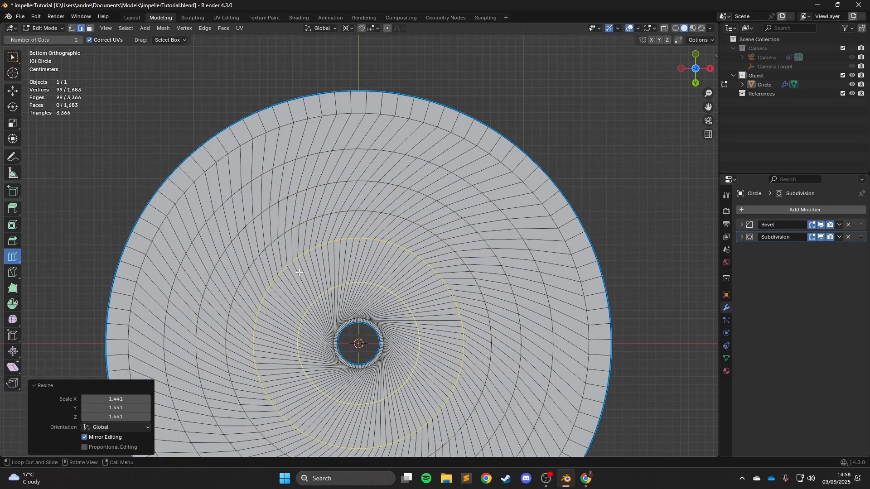
click(300, 277)
key(s)
click(286, 252)
Step: Cut another two edge loops closer to the bore, scaling each outward to keep the rings evenly graded
click(297, 274)
key(s)
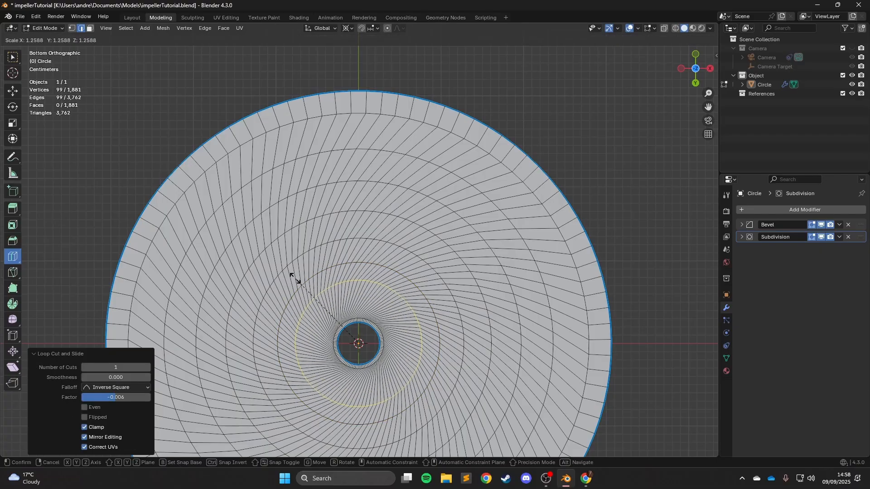
click(318, 304)
click(311, 301)
key(s)
click(328, 284)
Step: Add two final edge loops beside the bore ring, scale each slightly outward, and deselect the mesh
scroll(332, 281, up, 2)
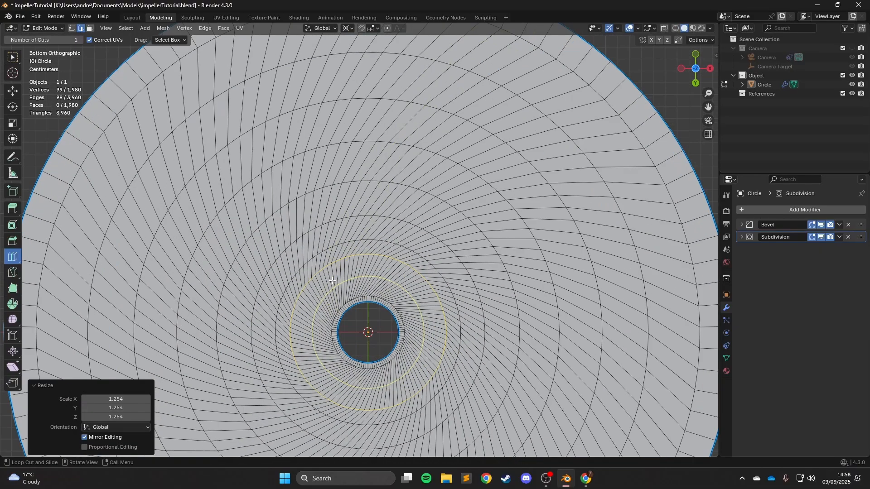
click(329, 300)
key(s)
click(324, 294)
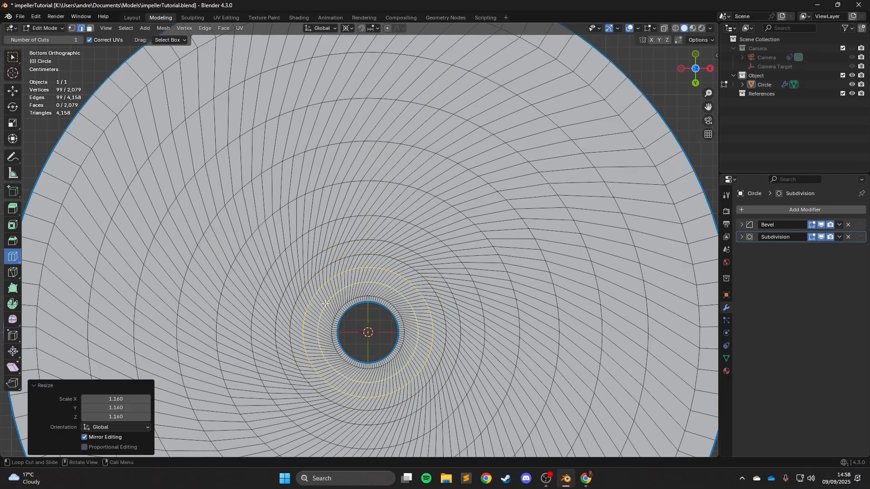
scroll(324, 294, up, 1)
shift+middle_drag(324, 294, 325, 230)
click(329, 245)
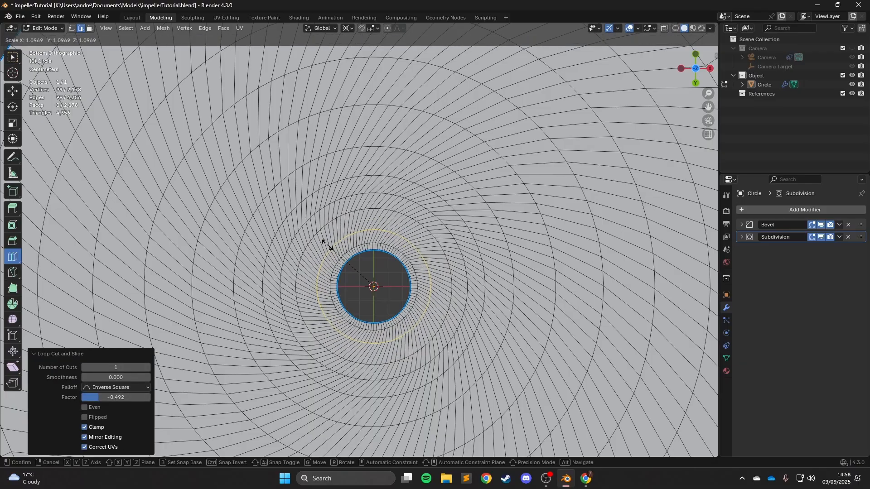
key(s)
click(325, 242)
scroll(325, 242, down, 5)
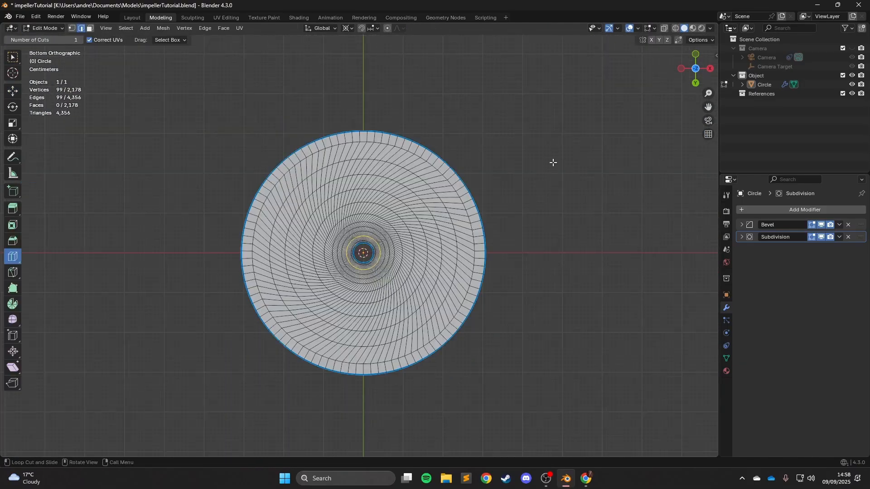
click(7, 91)
click(149, 147)
Step: Examine the body's face layout from below, around the hub and bore, and along the twisted side faces down to the rim
scroll(361, 243, up, 9)
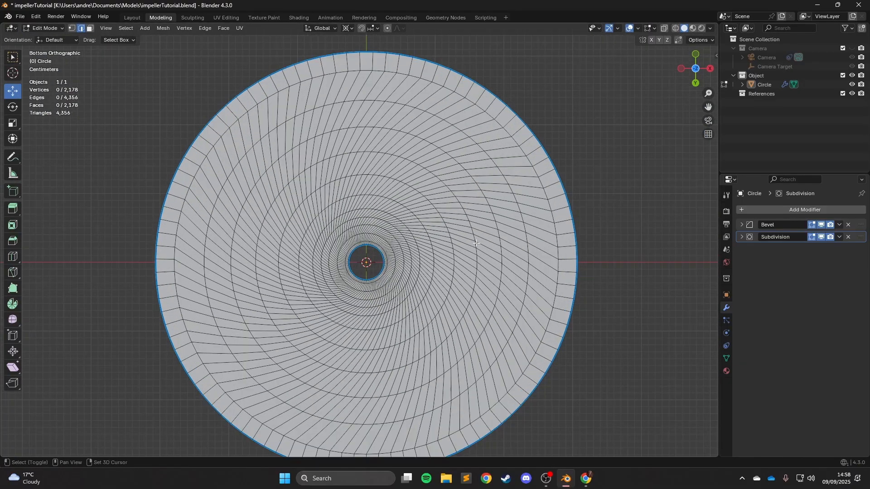
shift+middle_drag(371, 280, 359, 237)
scroll(359, 237, down, 4)
middle_drag(478, 176, 48, 223)
click(14, 256)
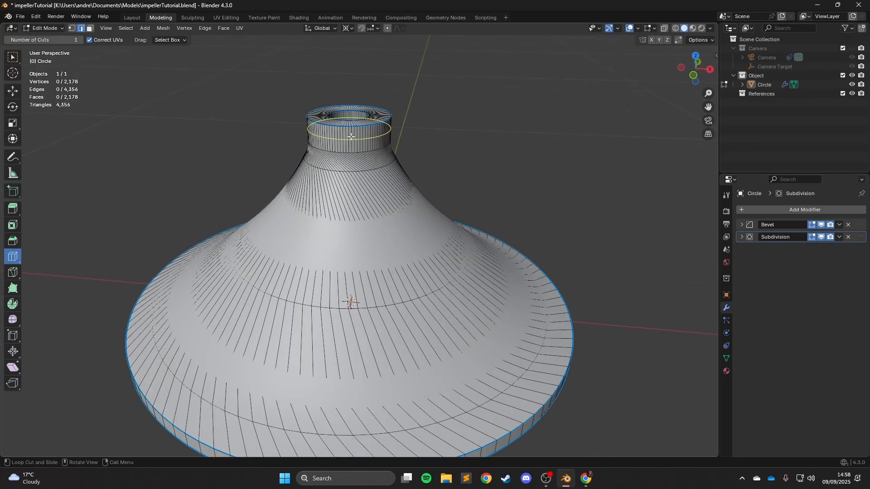
scroll(356, 136, up, 3)
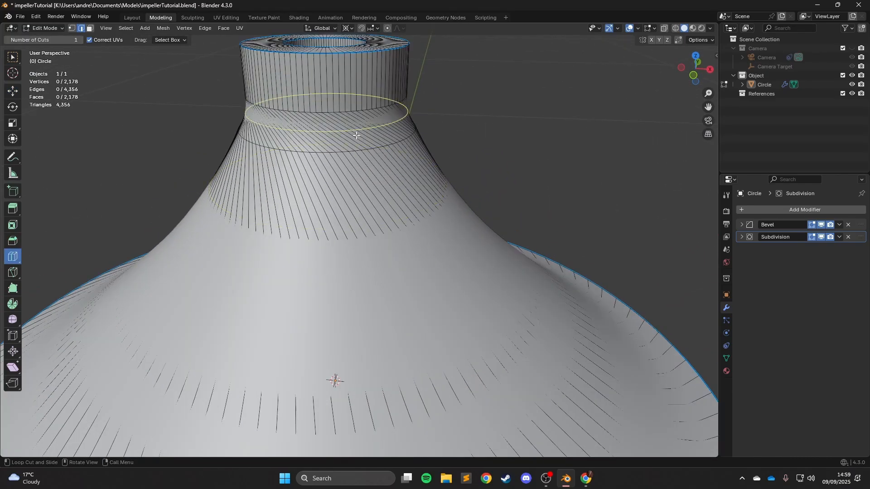
middle_drag(348, 65, 346, 281)
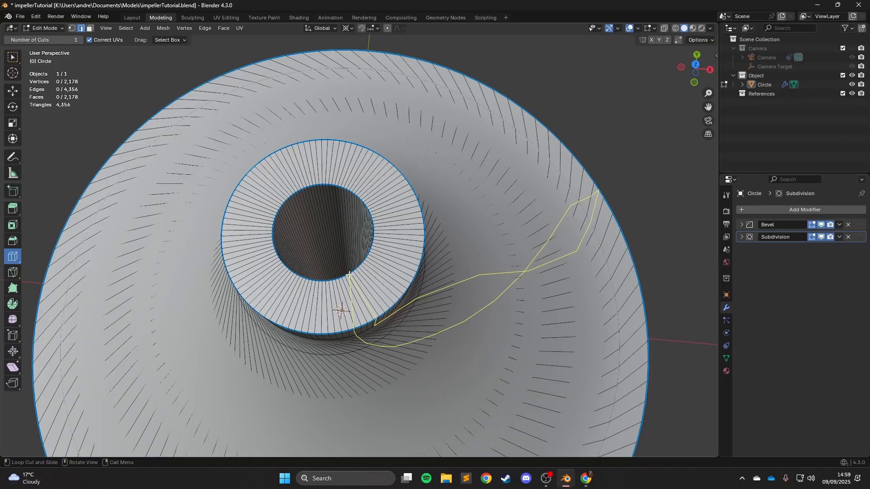
middle_drag(468, 252, 2, 105)
click(11, 88)
scroll(289, 140, down, 5)
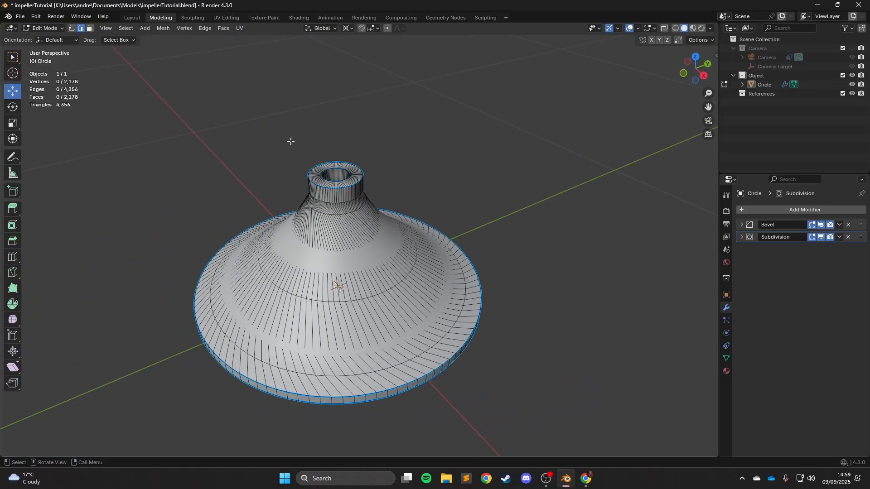
shift+middle_drag(512, 228, 337, 237)
scroll(541, 208, up, 1)
middle_drag(307, 169, 339, 186)
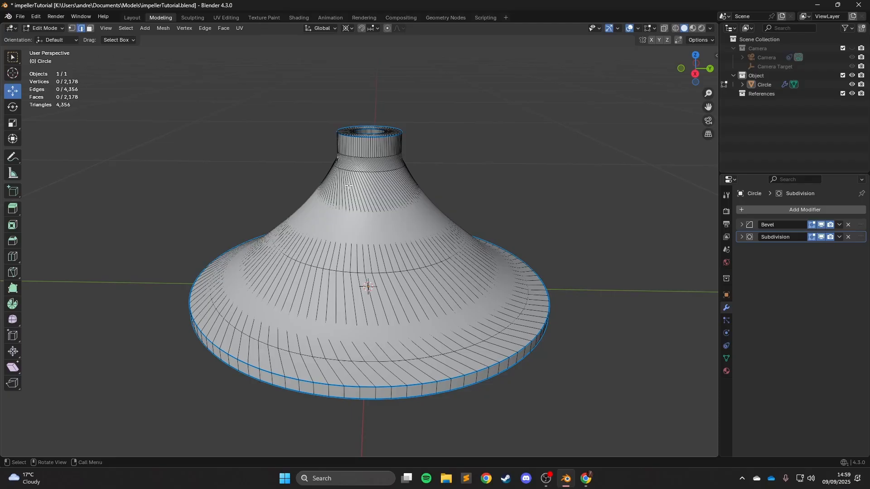
key(KP_1)
scroll(355, 331, up, 5)
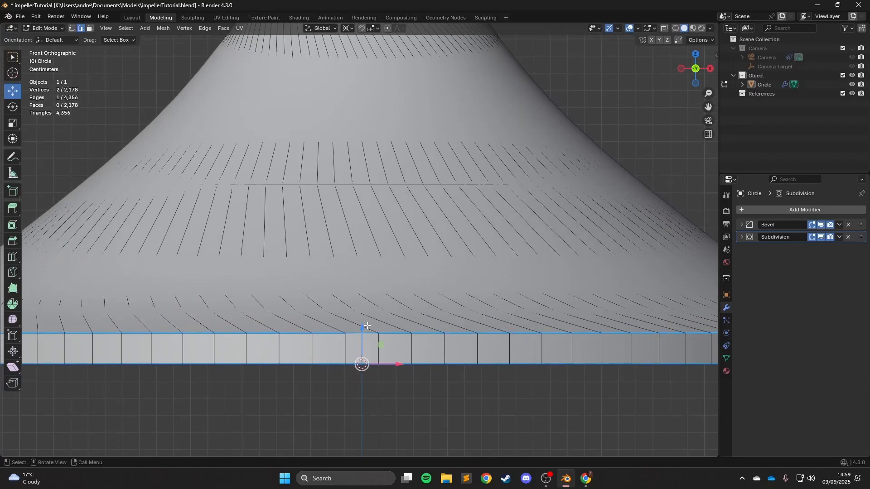
scroll(367, 326, down, 3)
middle_drag(376, 250, 378, 269)
scroll(383, 278, down, 3)
scroll(379, 269, up, 1)
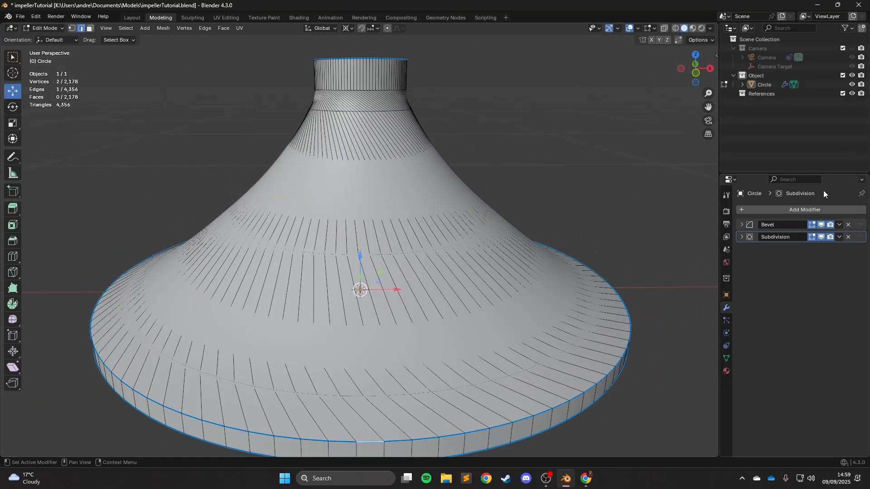
Step: Turn off the viewport display of the Subdivision and Bevel modifiers
click(820, 238)
click(821, 225)
shift+middle_drag(267, 284, 278, 243)
Step: In Object Mode, select the impeller body and apply Shade Flat with sharp edges kept
key(Tab)
right_click(278, 243)
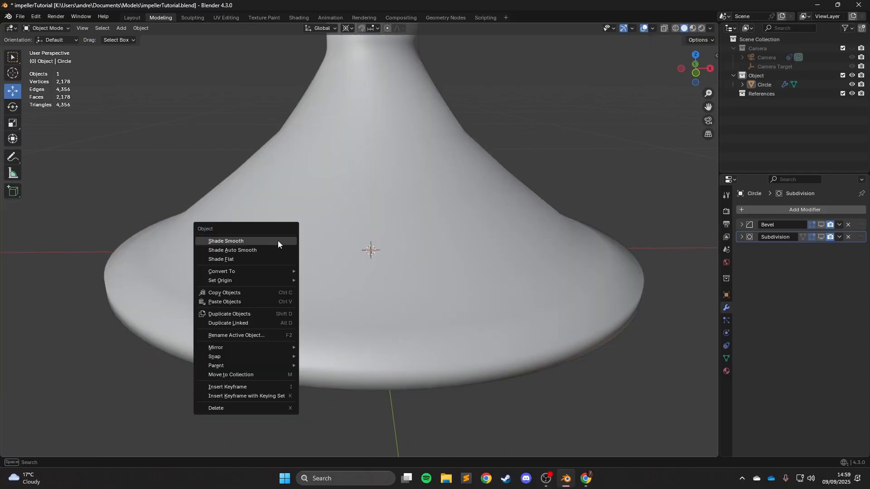
key(Escape)
click(317, 264)
right_click(337, 265)
click(337, 265)
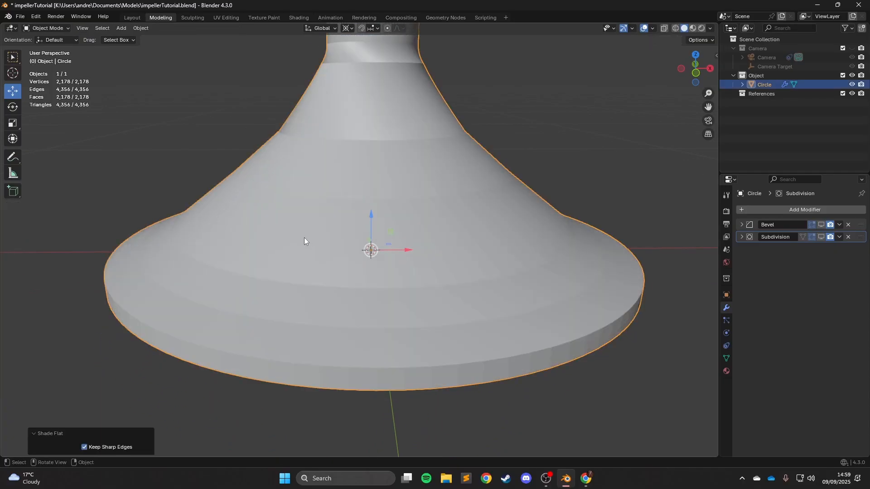
Step: In Edit Mode, select one continuous six-face strip running from the rim up the twisted side faces to the hub collar
key(Tab)
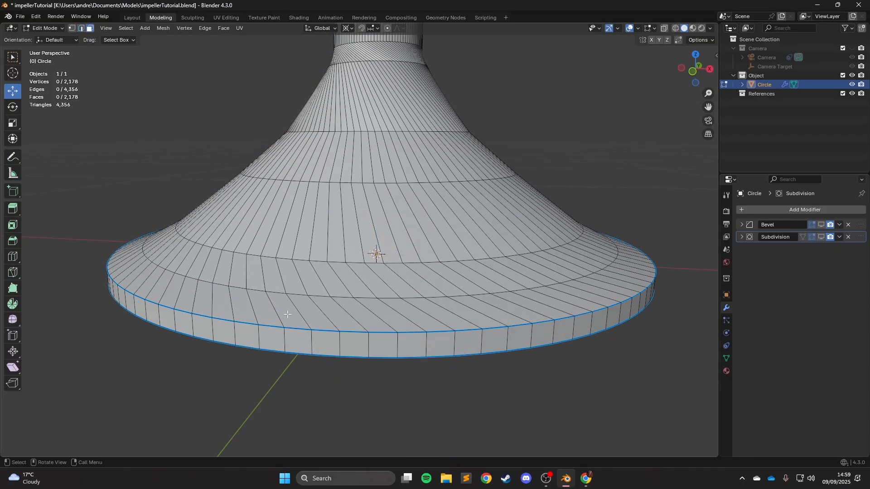
ctrl+click(303, 162)
middle_drag(303, 162, 365, 251)
scroll(365, 251, up, 3)
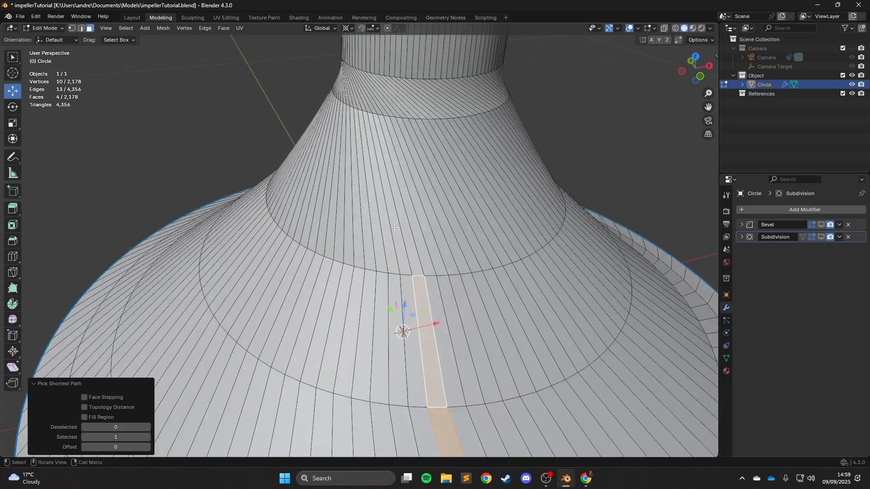
shift+click(424, 215)
scroll(424, 214, down, 5)
scroll(432, 241, up, 3)
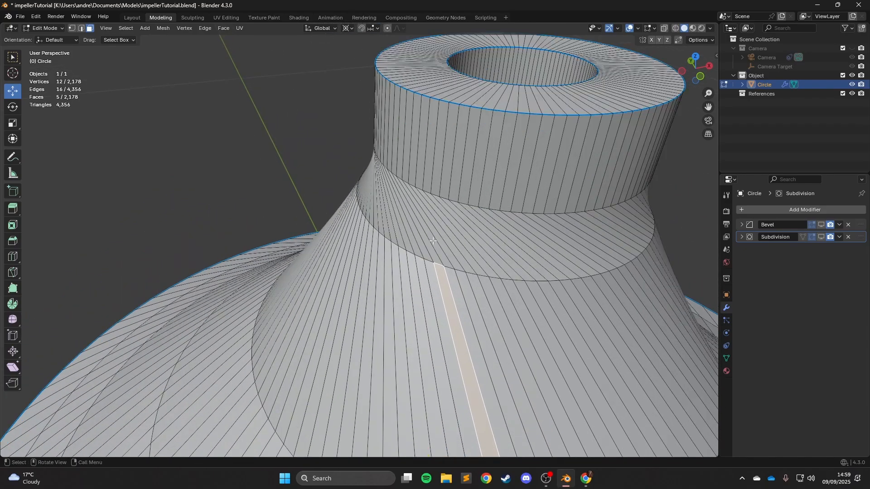
middle_drag(443, 239, 537, 278)
Step: Compare the selected face strip with the blade shape in the centrifugal compressor impeller reference photo in the browser
scroll(414, 189, down, 6)
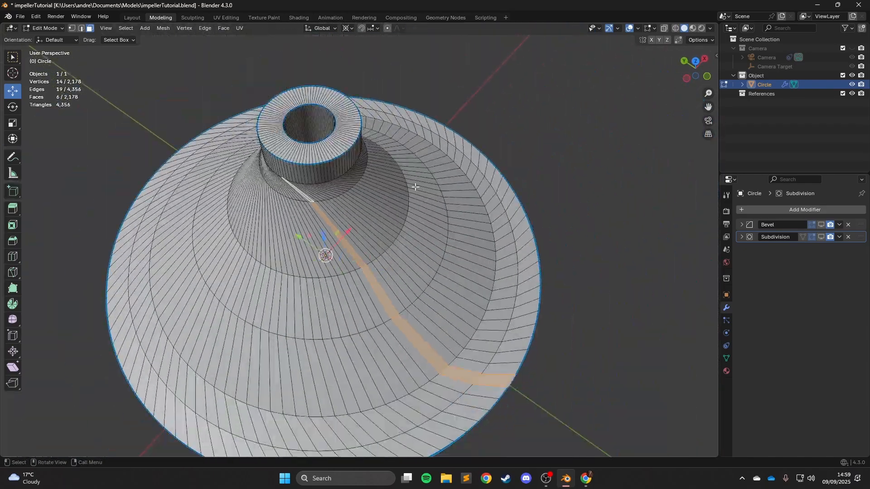
middle_drag(442, 240, 515, 235)
scroll(511, 257, up, 1)
scroll(512, 257, up, 2)
scroll(515, 235, up, 1)
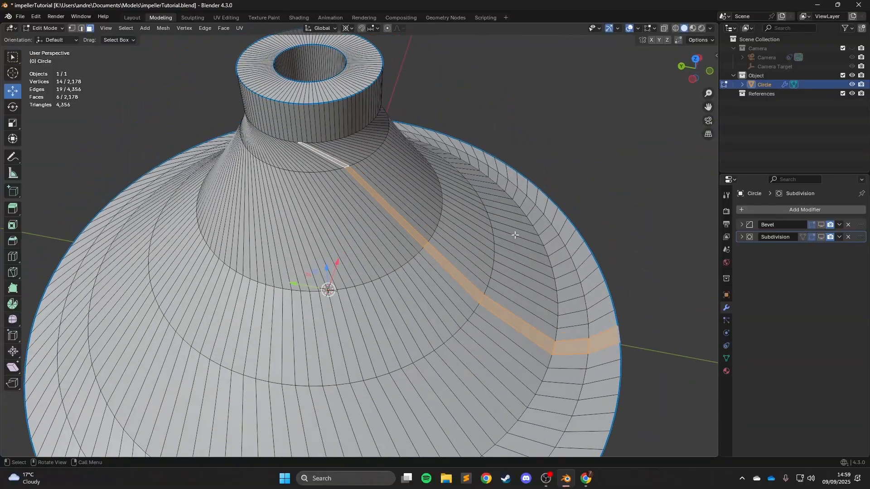
click(586, 481)
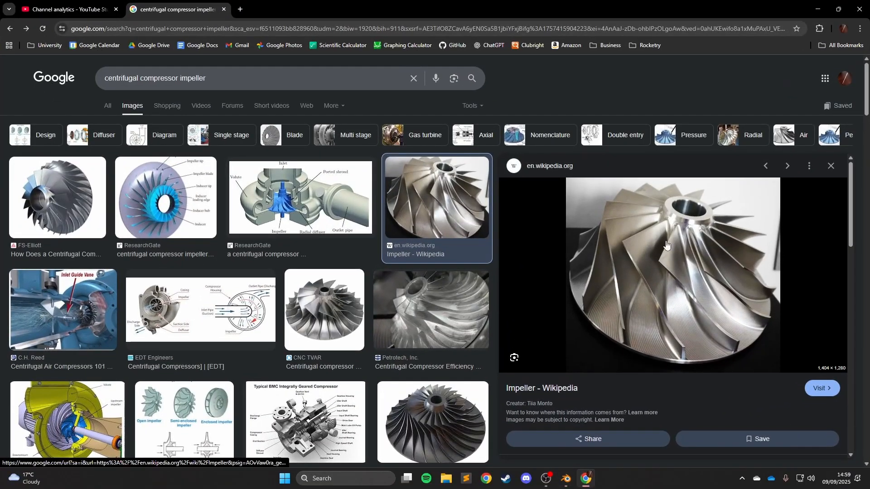
click(587, 478)
Step: Extrude the selected face strip upward along the Z axis into a tall blade rising above the hub
middle_drag(421, 200, 404, 134)
scroll(403, 134, down, 2)
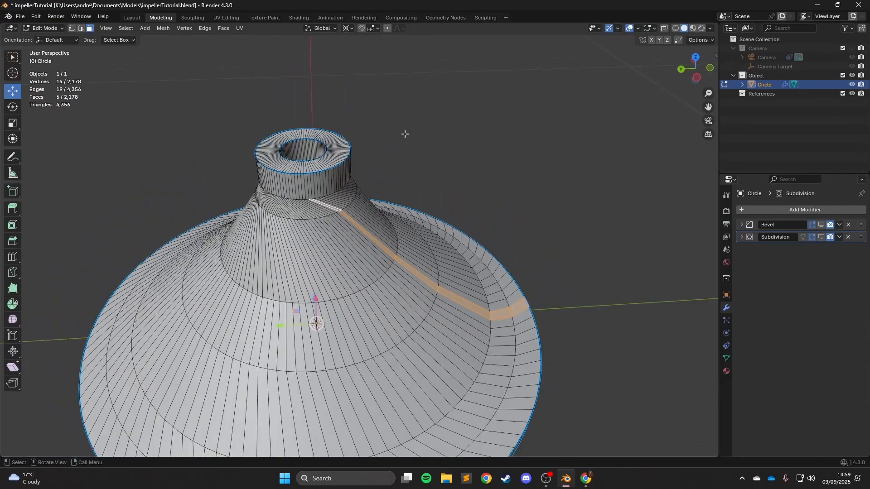
key(KP_1)
middle_drag(442, 155, 529, 175)
scroll(516, 287, down, 3)
key(e)
key(z)
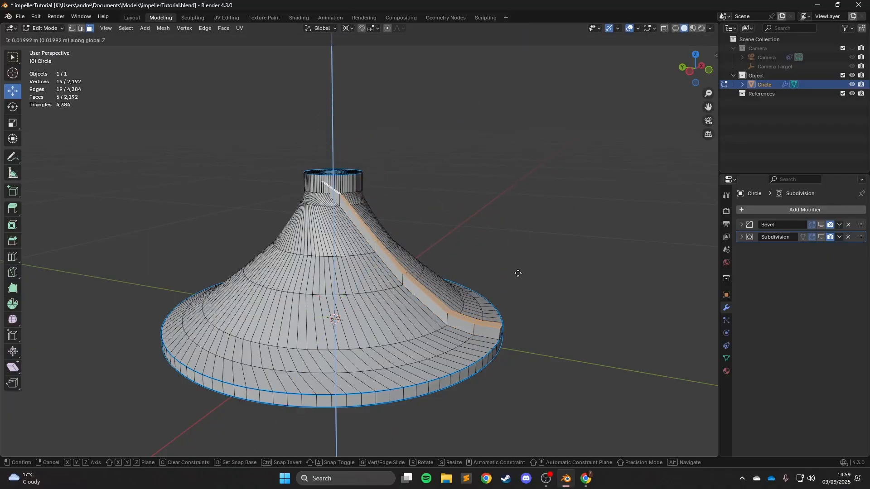
click(513, 221)
Step: In edge select mode, select the five short crosswise edges along the blade's top, leaving out the hub and rim end edges
middle_drag(513, 221, 93, 26)
click(82, 28)
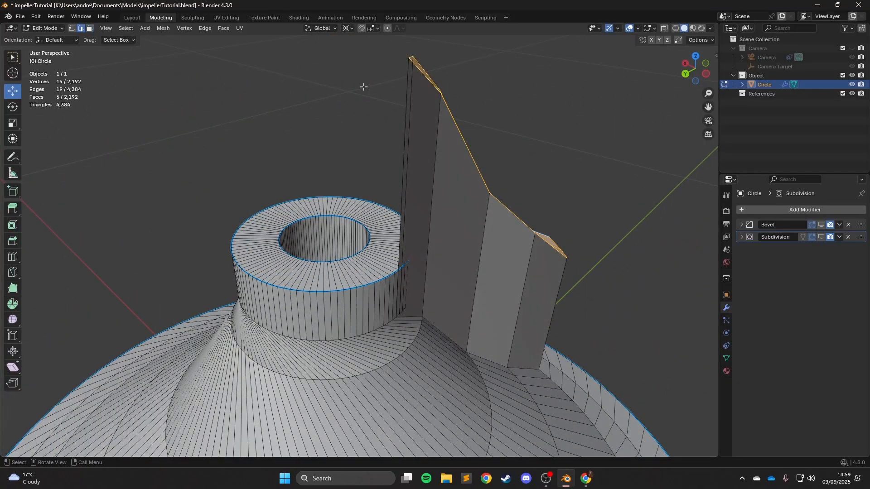
middle_drag(363, 86, 433, 97)
middle_drag(450, 152, 423, 182)
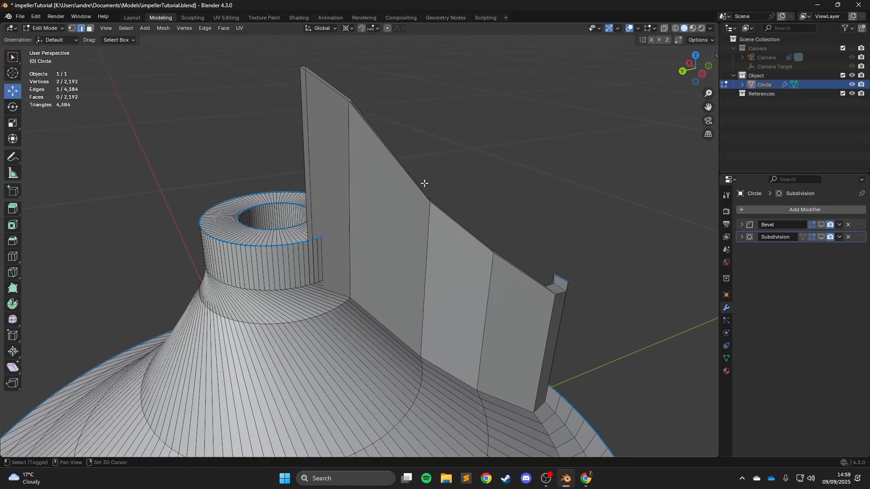
shift+click(429, 198)
middle_drag(455, 238, 440, 226)
middle_drag(616, 366, 617, 338)
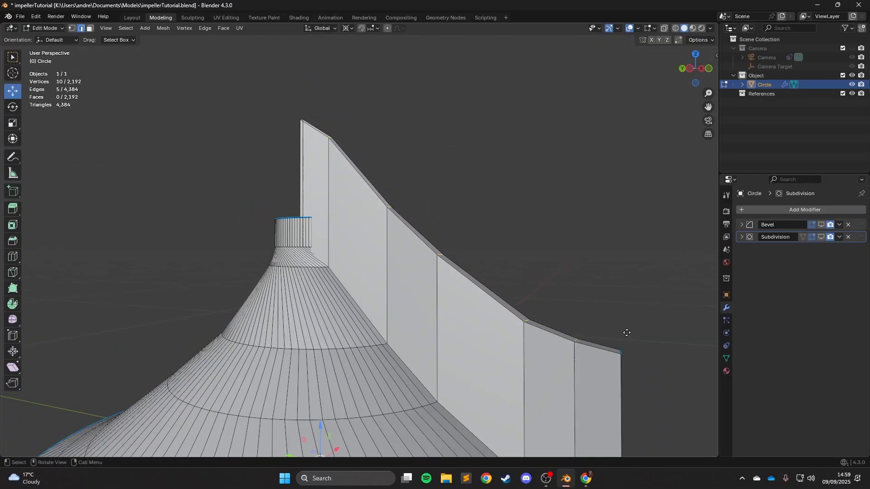
Step: Move the five selected blade-top edges far outward from the hub, beyond the rim
click(130, 358)
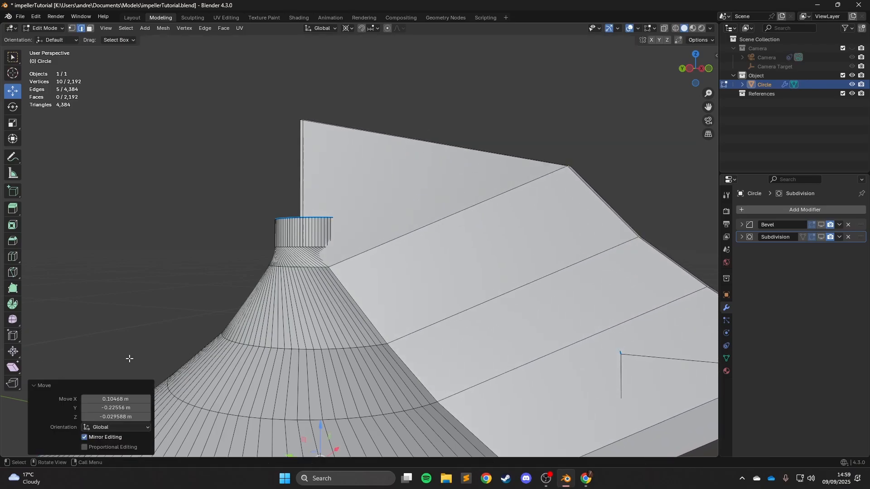
scroll(129, 358, down, 6)
key(g)
click(637, 243)
middle_drag(486, 238, 522, 256)
scroll(522, 256, up, 6)
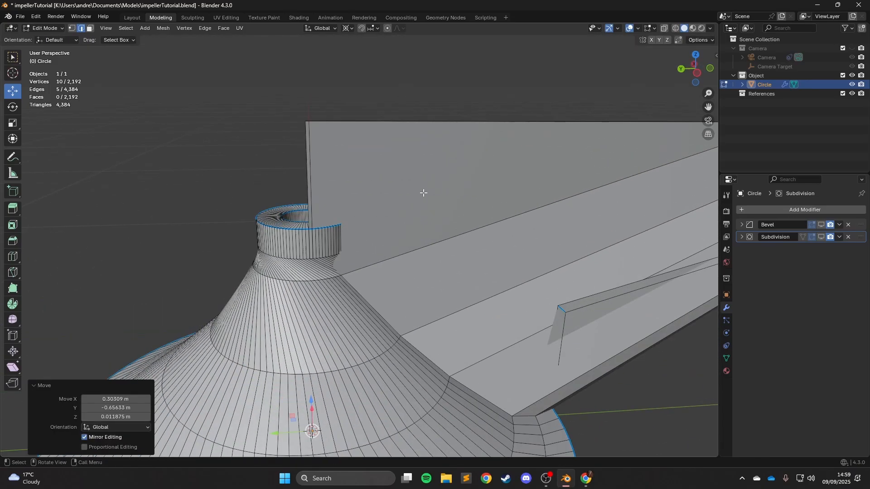
Step: Select the blade's top edge at the hub end and set the transform pivot point to Active Element
middle_drag(423, 193, 434, 178)
click(354, 148)
scroll(441, 180, up, 4)
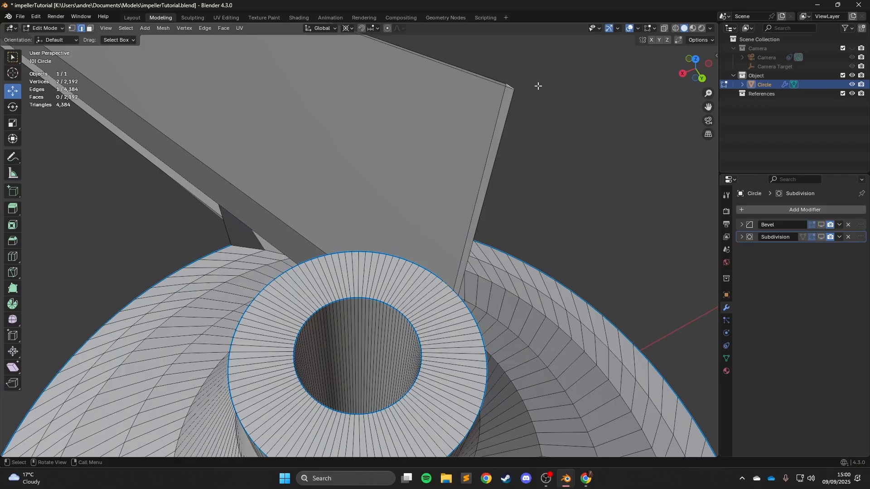
middle_drag(538, 85, 275, 63)
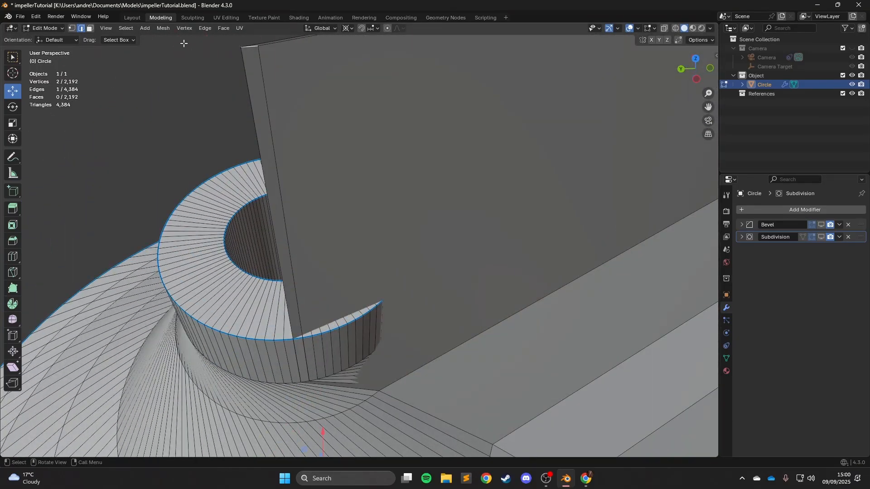
click(343, 30)
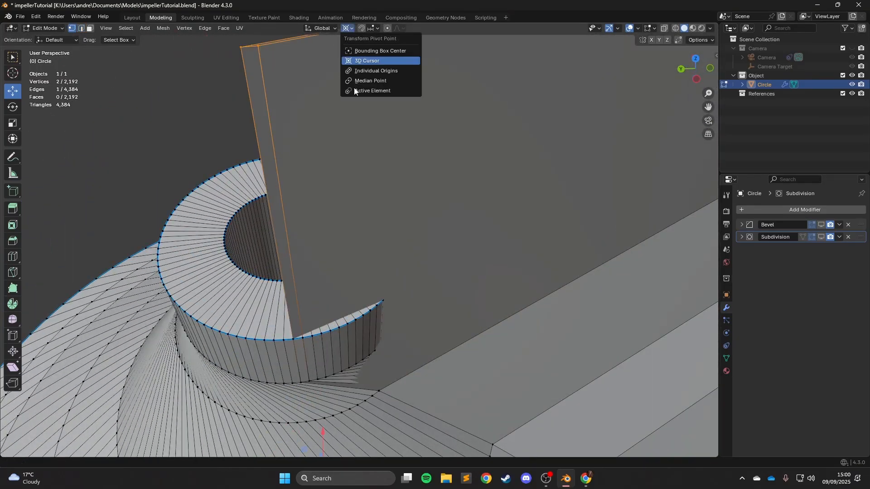
click(355, 89)
Step: Add a vertex on the hub collar's lower ring to the selected blade-top edge as the active element
scroll(347, 181, up, 1)
shift+middle_drag(313, 308, 364, 243)
scroll(349, 249, down, 1)
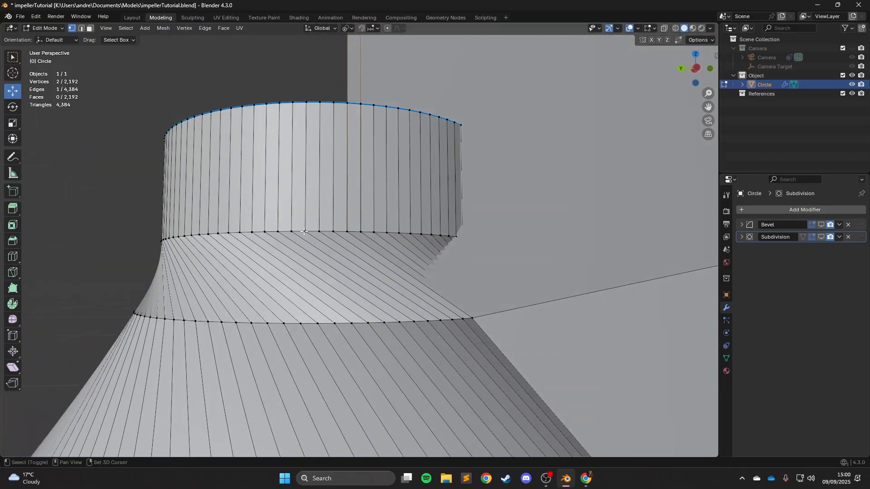
scroll(272, 210, down, 3)
middle_drag(272, 209, 532, 290)
key(g)
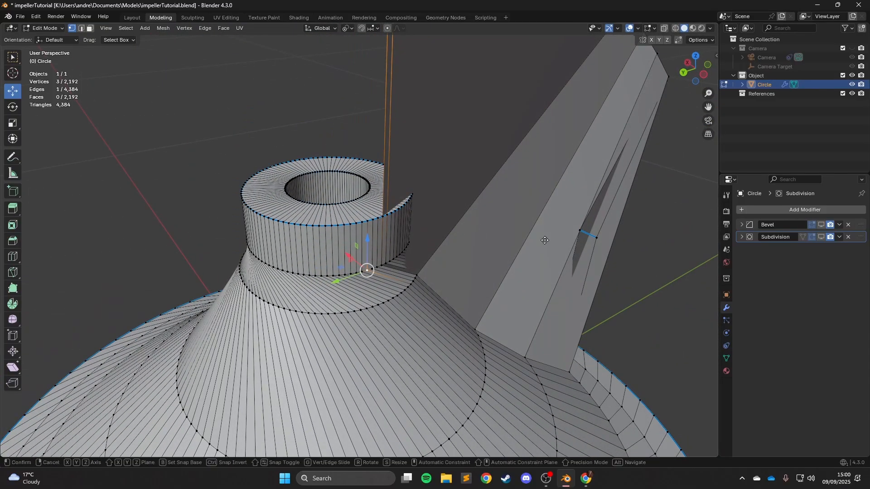
key(z)
click(503, 247)
middle_drag(505, 246, 460, 226)
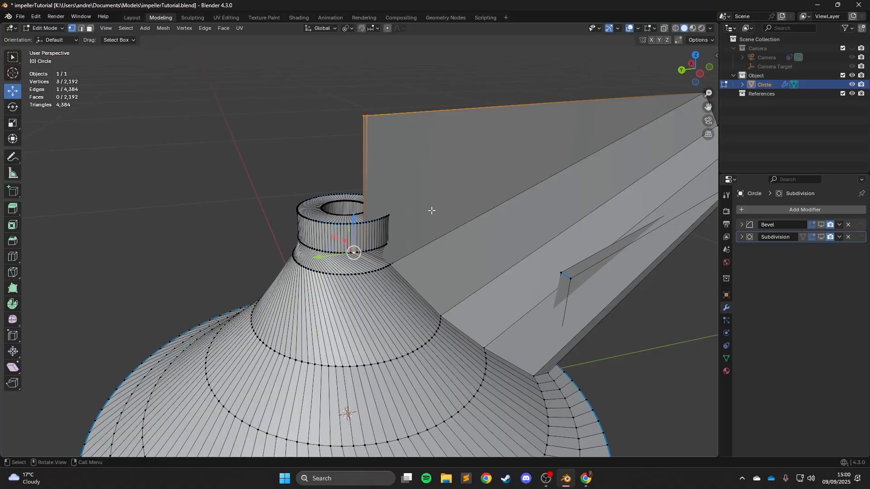
scroll(432, 210, up, 1)
click(350, 29)
scroll(534, 263, up, 4)
key(s)
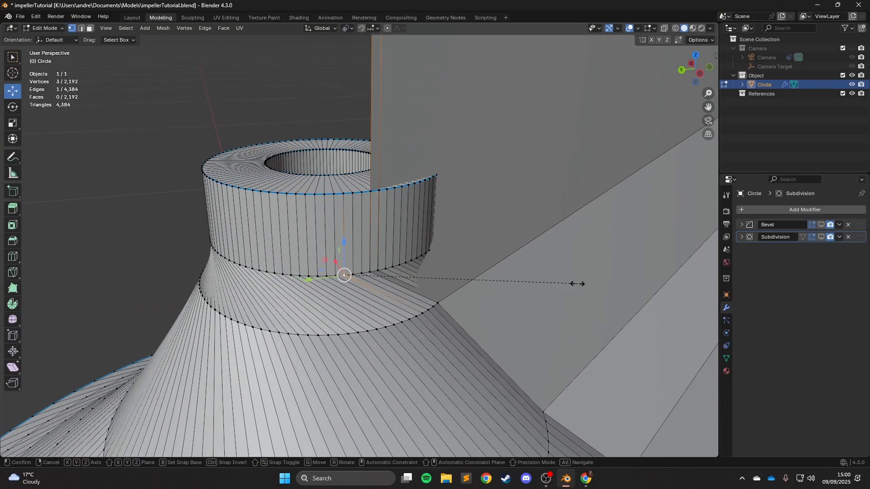
key(shift+z)
click(496, 272)
Step: Scale the selection to 0 along Z, levelling the blade's hub-end top edge with the collar's lower-ring vertex
scroll(496, 272, down, 5)
middle_drag(634, 281, 646, 314)
scroll(646, 315, up, 3)
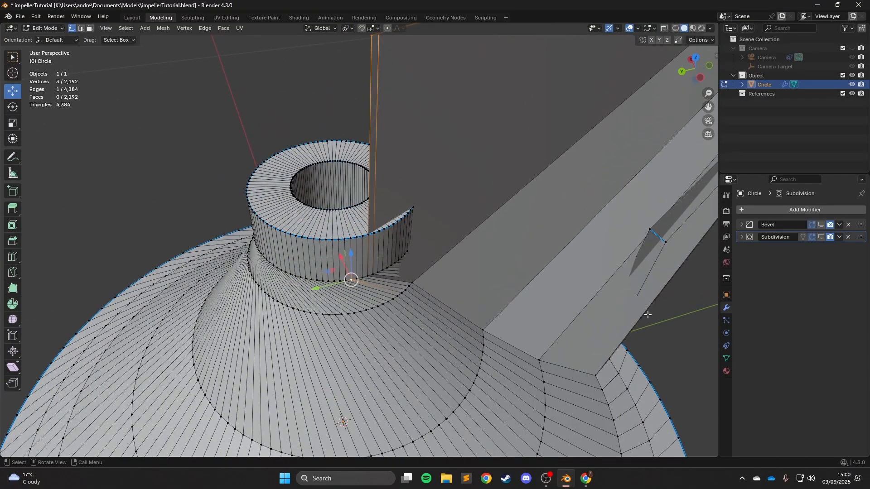
scroll(648, 314, down, 3)
text(sz)
text(0)
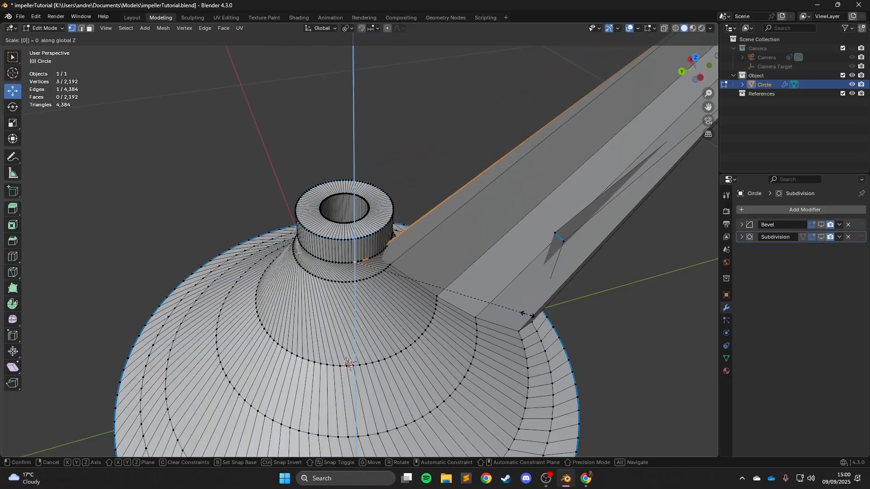
key(Return)
Step: Deselect the collar's lower-ring vertex, keeping only the blade edge selected, and set the transform pivot point to 3D Cursor
scroll(367, 326, up, 8)
shift+click(338, 354)
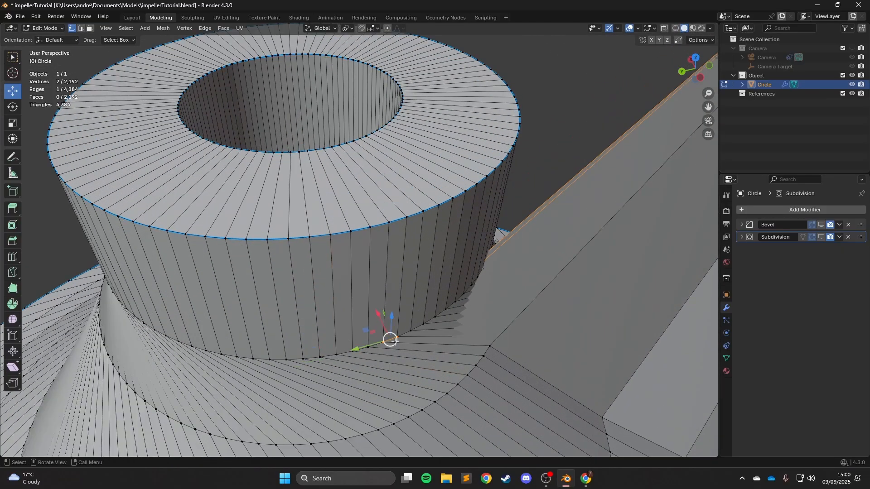
scroll(338, 354, down, 2)
click(347, 29)
click(363, 60)
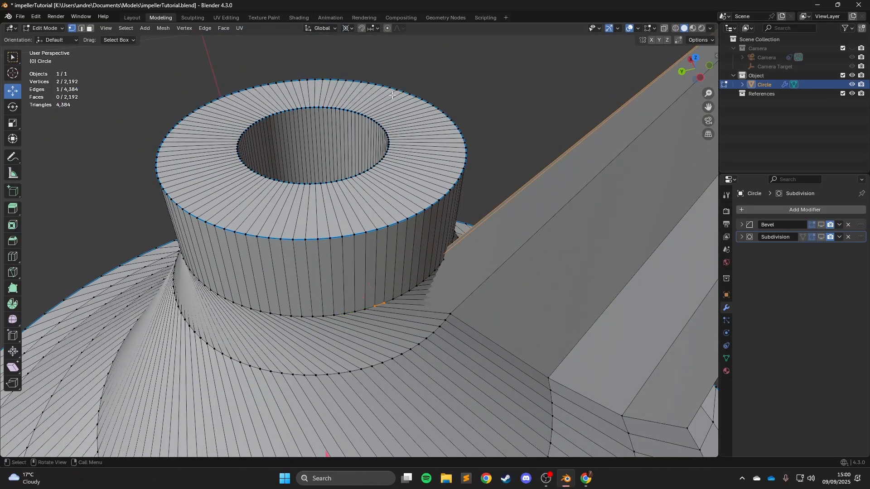
Step: Scale the blade's hub-end top edge outward from the hub axis in the horizontal plane, excluding Z
middle_drag(487, 240, 467, 253)
scroll(467, 253, down, 6)
key(s)
key(shift+z)
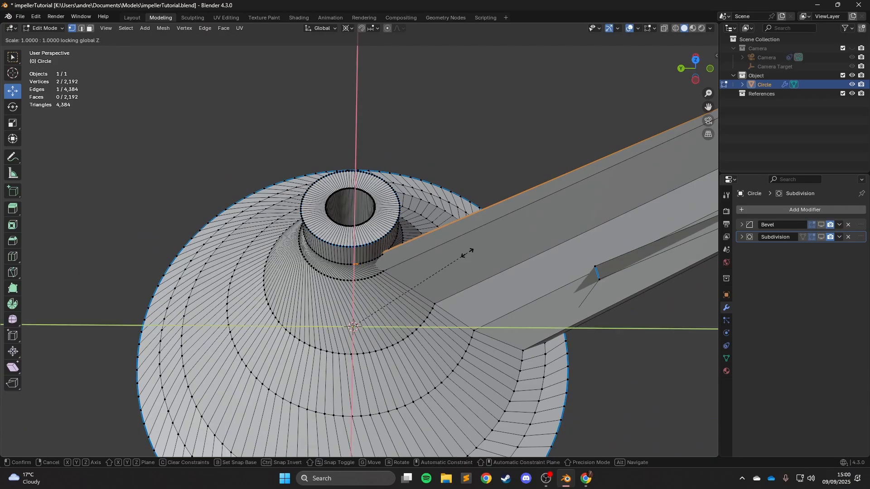
right_click(468, 253)
key(s)
key(shift+z)
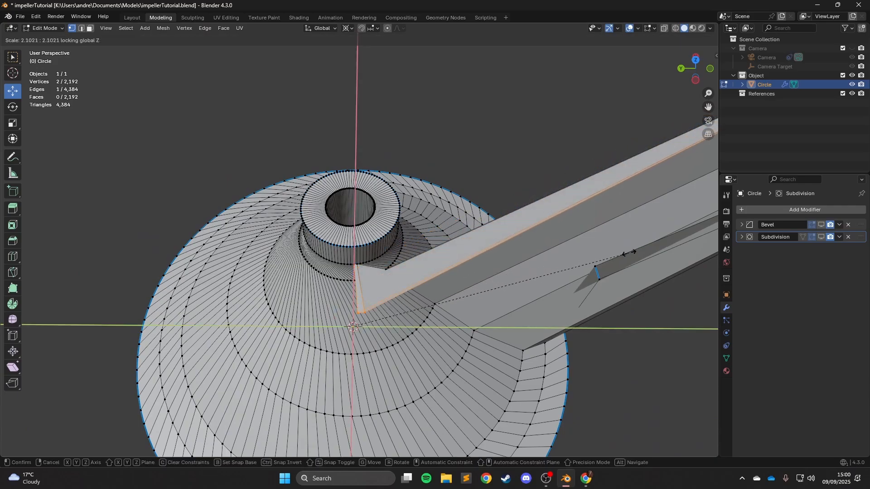
Step: Scale the blade's uppermost outer edge in X and Y only, by 2.517 and again by 1.47, checking the reference photo in Chrome in between
click(684, 253)
middle_drag(553, 290, 598, 265)
scroll(598, 266, up, 1)
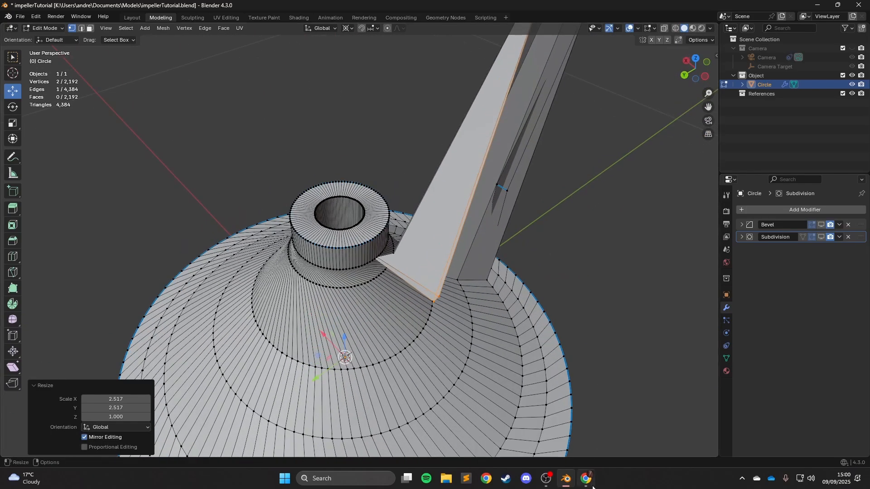
click(585, 478)
click(566, 479)
click(585, 478)
click(566, 478)
key(s)
key(shift+z)
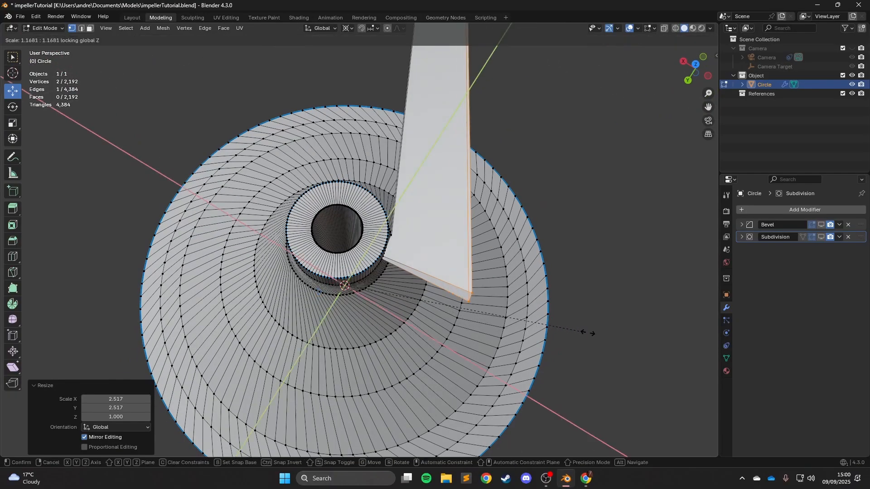
click(641, 343)
Step: Switch the pivot from the 3D cursor to the selection and rotate the uppermost blade edge by -38.5° in top view
click(347, 29)
click(353, 51)
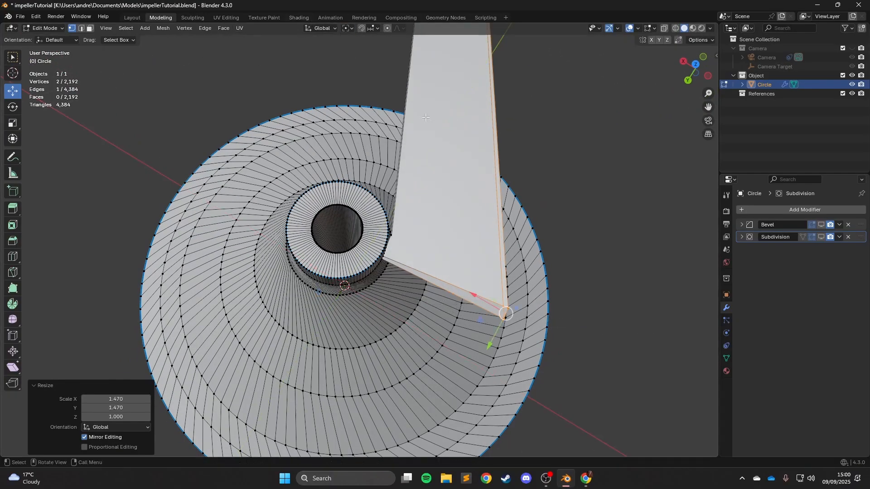
key(KP_7)
scroll(449, 261, up, 2)
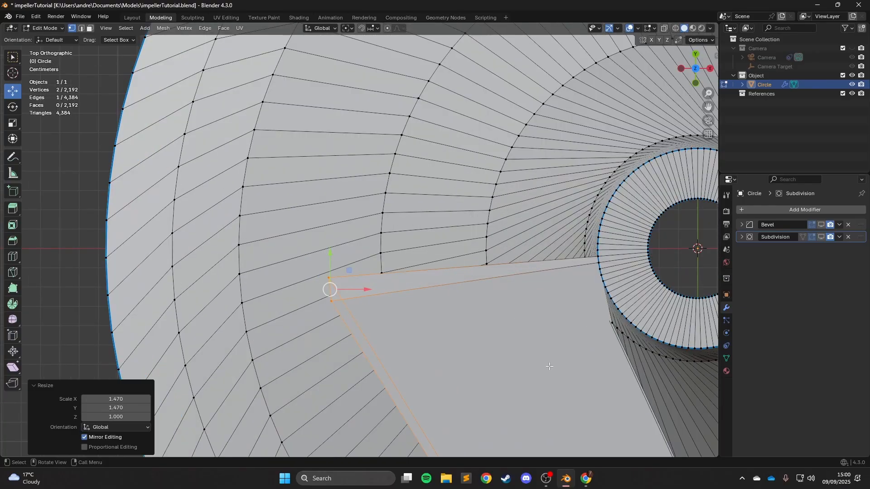
click(396, 307)
middle_drag(397, 307, 488, 225)
scroll(533, 204, up, 2)
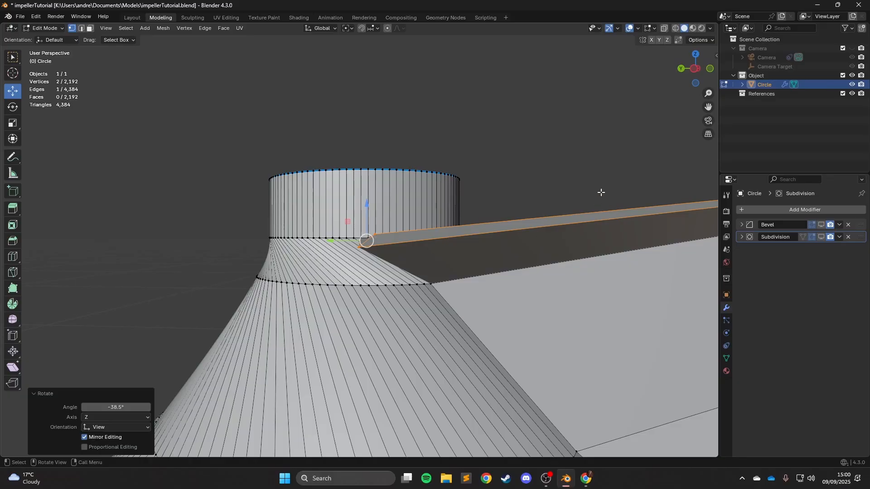
click(558, 156)
Step: Select the second, far-out pair of blade vertices and move it in beside the hub cone, using the impeller photo in Chrome as reference
scroll(394, 163, down, 3)
middle_drag(394, 163, 623, 187)
scroll(592, 207, down, 4)
drag(555, 152, 665, 226)
middle_drag(607, 196, 584, 200)
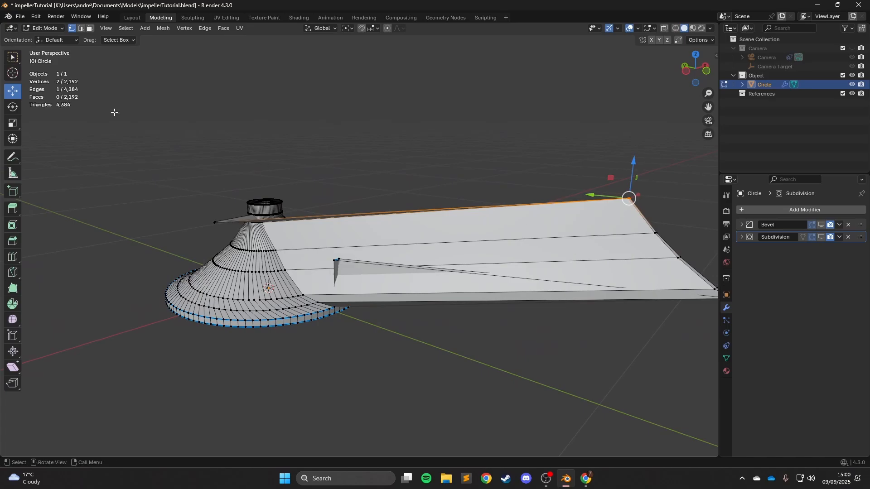
shift+middle_drag(349, 202, 479, 246)
scroll(248, 212, up, 3)
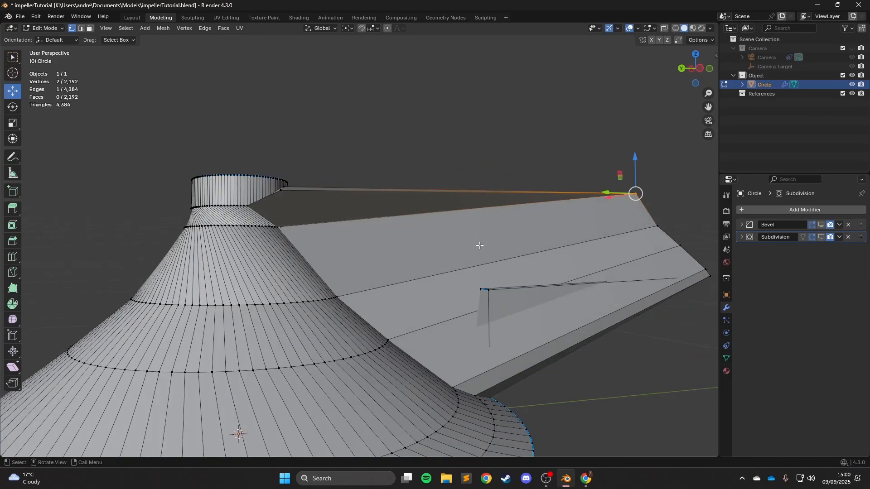
scroll(479, 246, up, 2)
click(586, 478)
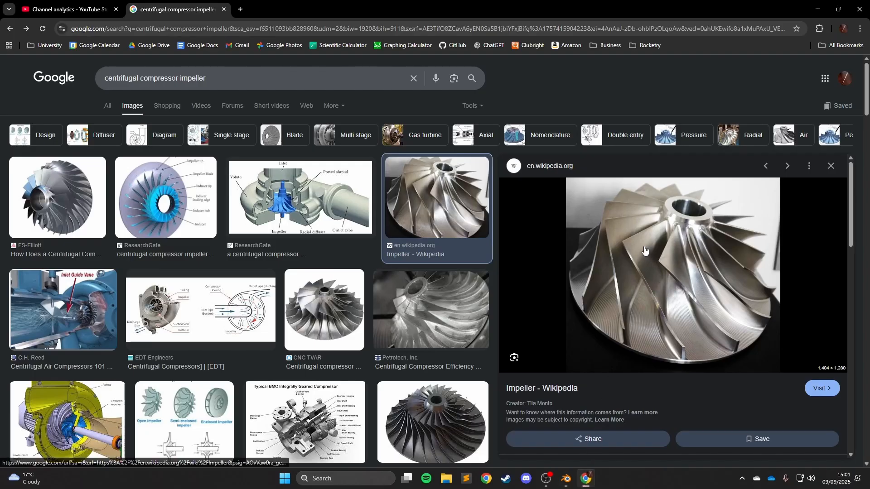
click(589, 485)
middle_drag(462, 294, 489, 281)
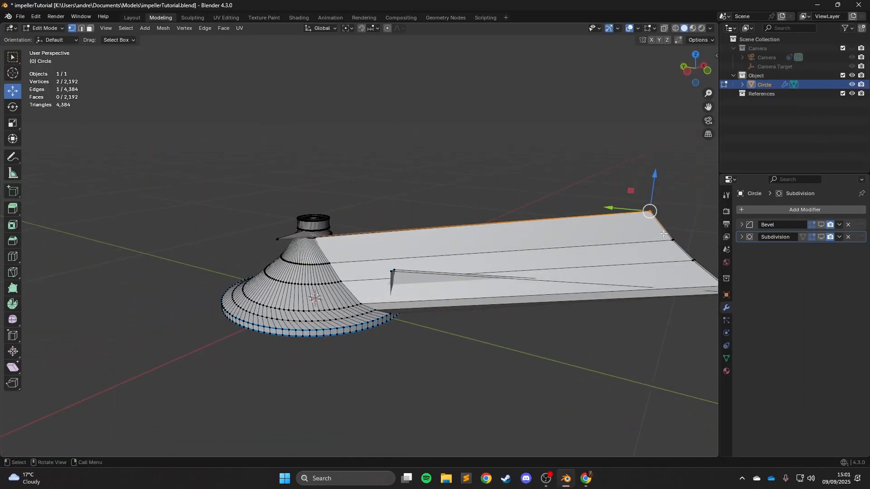
key(g)
click(309, 269)
Step: Nudge the second blade edge by about -0.008 m in X, 0.023 m in Y and -0.004 m in Z
shift+middle_drag(309, 268, 325, 268)
scroll(362, 258, up, 7)
middle_drag(390, 249, 489, 195)
scroll(476, 231, down, 2)
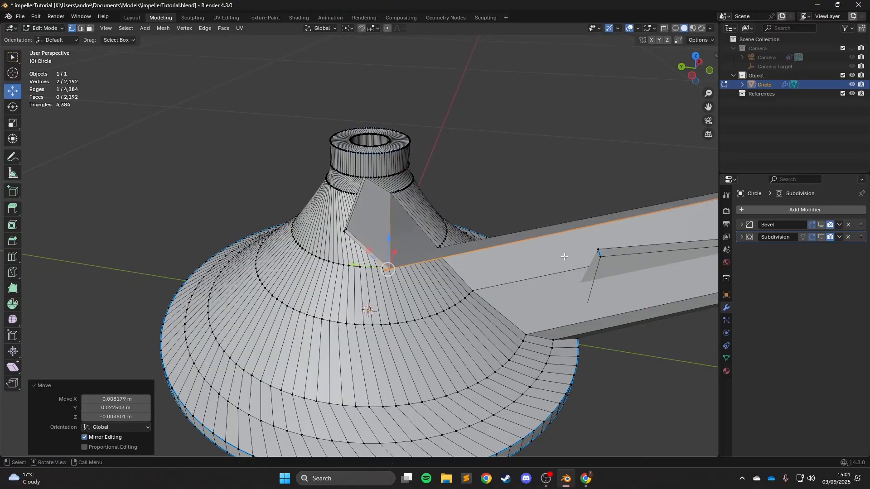
Step: Move the third, far-out blade edge about -0.65 m in X, 0.58 m in Y and -0.04 m in Z toward the cone
scroll(564, 257, down, 3)
shift+middle_drag(564, 257, 157, 248)
drag(358, 109, 522, 182)
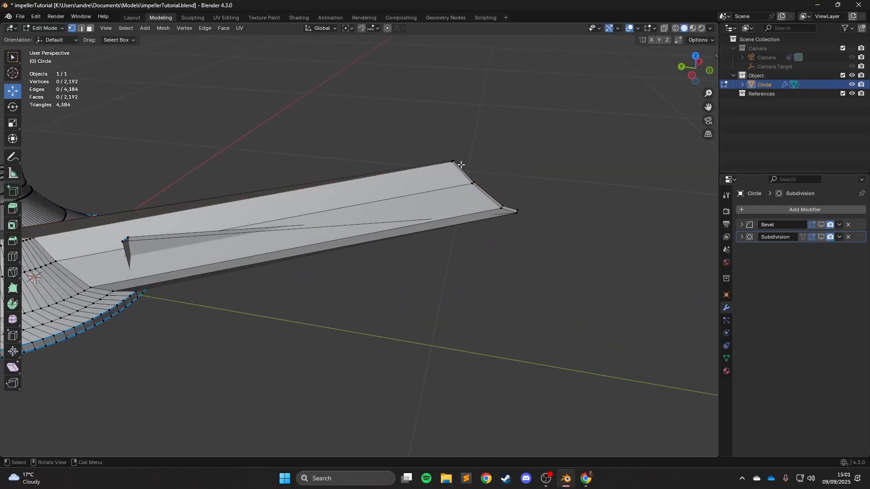
drag(466, 167, 466, 167)
scroll(467, 167, down, 2)
key(g)
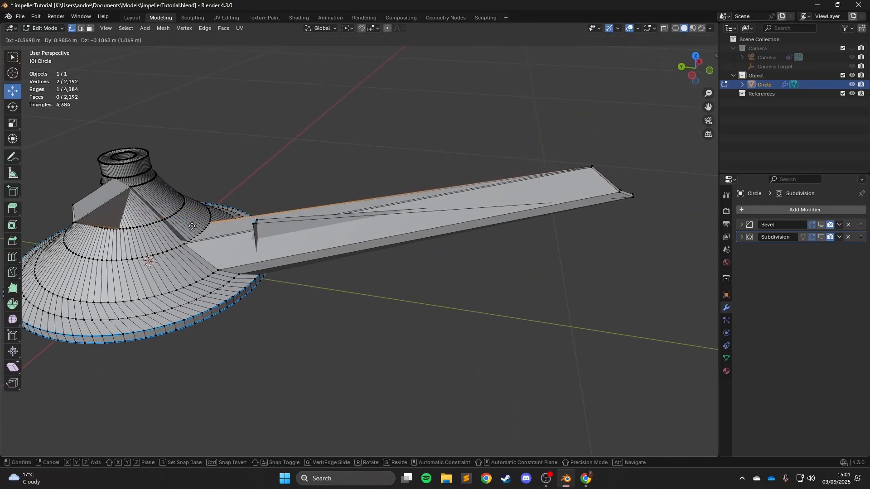
right_click(191, 226)
middle_drag(333, 193, 294, 173)
key(g)
click(100, 211)
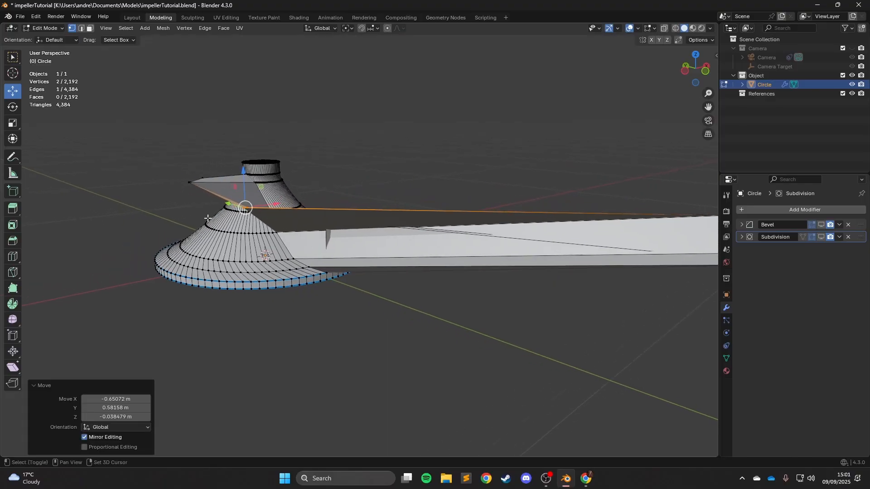
Step: Reposition the moved blade edge with several free moves from different views so it follows the blade's curve along the cone
middle_drag(100, 210, 308, 231)
click(189, 243)
middle_drag(189, 243, 390, 211)
key(g)
drag(388, 144, 405, 173)
middle_drag(423, 173, 449, 159)
key(g)
click(415, 171)
middle_drag(469, 190, 501, 212)
scroll(388, 192, up, 3)
key(g)
click(290, 213)
scroll(500, 181, down, 2)
Step: Bring the next far-out blade edge toward the cone and nudge it about -0.036 m in X, -0.052 m in Y and 0.045 m in Z
drag(536, 148, 623, 199)
mouse_move(623, 199)
middle_down()
mouse_move(602, 195)
mouse_move(609, 190)
middle_up()
click(336, 229)
middle_drag(336, 229, 435, 120)
key(g)
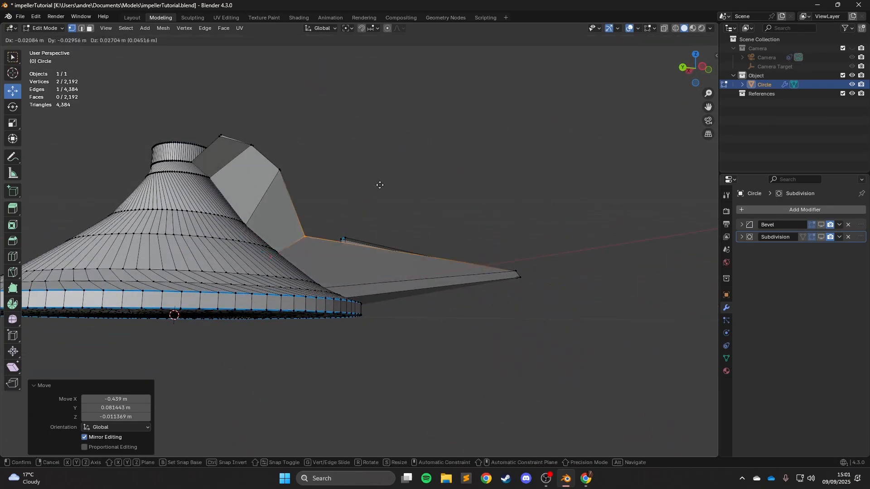
click(367, 186)
Step: Move the four remaining far-out vertices at the blade's lower end about -0.57 m in X, 0.77 m in Y and -0.012 m in Z
middle_drag(367, 187, 398, 186)
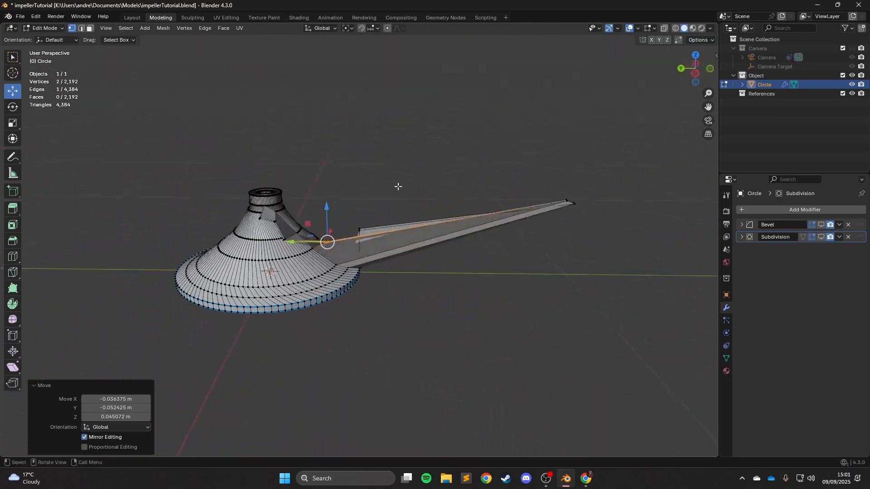
drag(616, 209, 616, 208)
middle_drag(616, 209, 569, 185)
key(g)
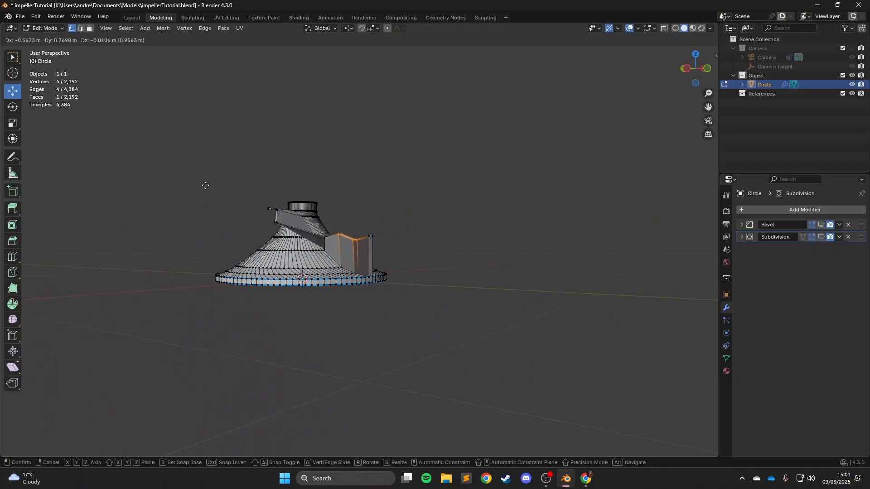
click(205, 186)
Step: In top view, move the four lower blade vertices about 0.17 m in X and 0.11 m in Y onto the impeller's rim
middle_drag(205, 185, 297, 246)
key(KP_1)
key(KP_7)
scroll(318, 318, up, 5)
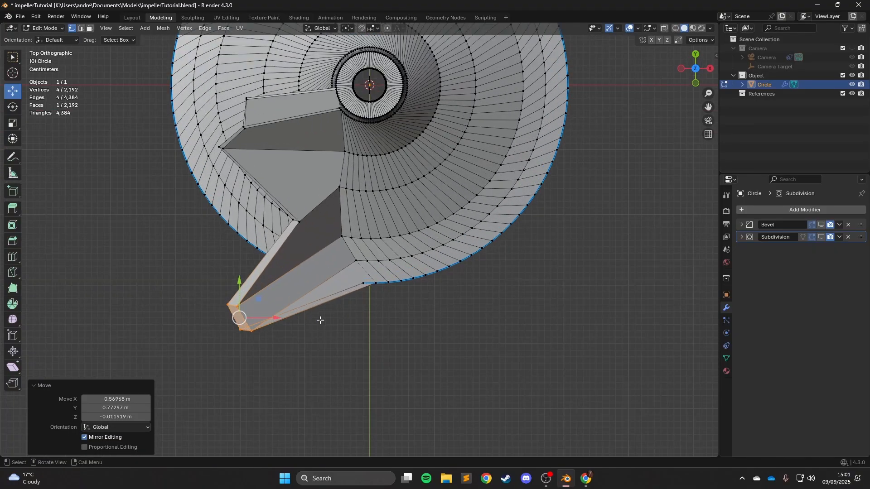
key(g)
click(466, 217)
scroll(335, 358, up, 4)
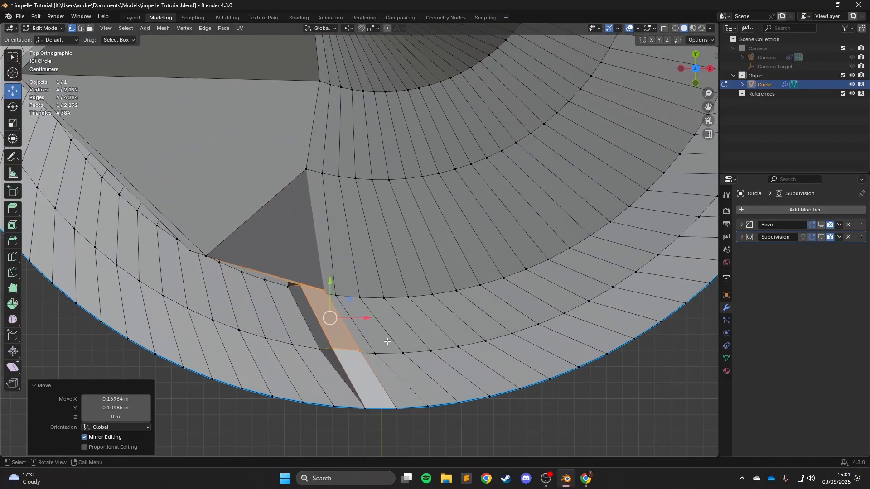
Step: Compare with the reference photo in Chrome and reposition the two lower blade edges, moving the upper one about -0.015 m in X and -0.003 m in Y
key(alt+Tab)
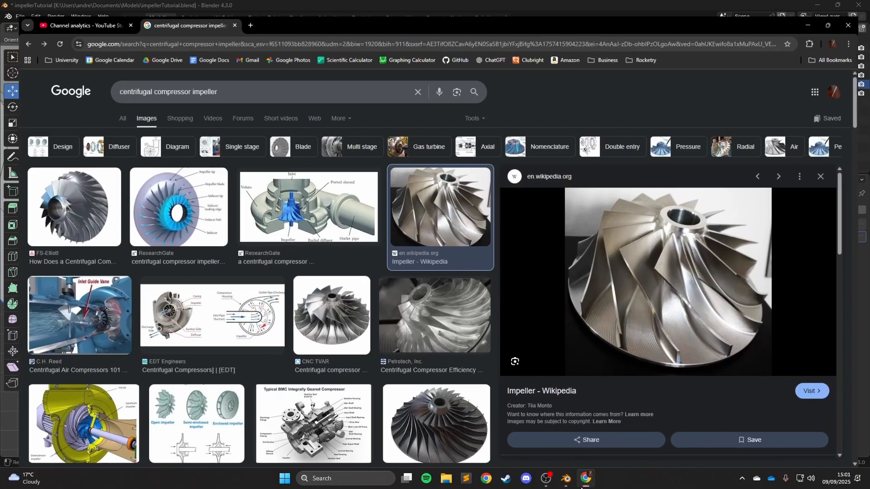
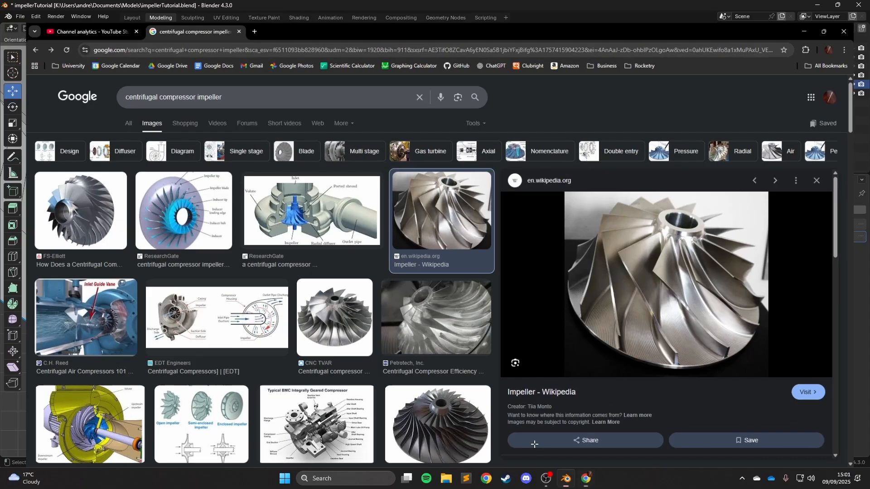
click(566, 478)
key(g)
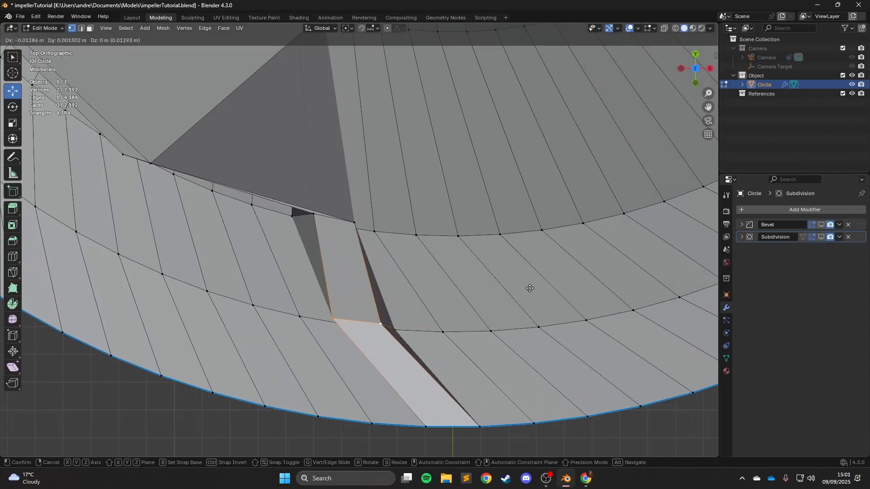
click(534, 297)
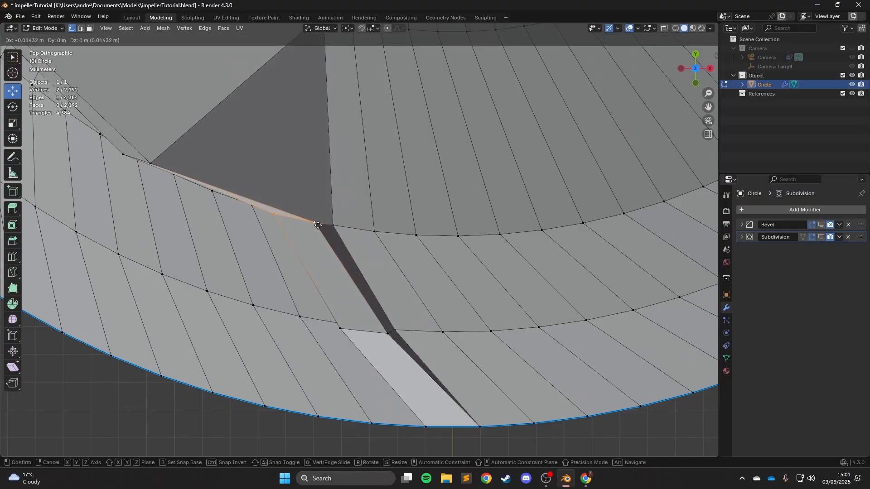
click(318, 233)
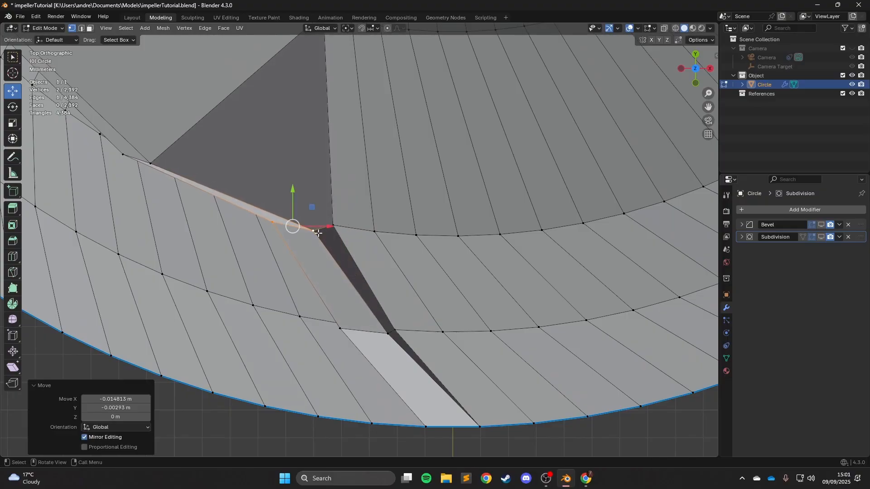
Step: Rotate the selected lower blade edge by -17.4° in top view
click(433, 161)
key(r)
click(417, 298)
Step: Raise the lower blade edge about 0.015 m along Z
shift+middle_drag(351, 253, 394, 226)
scroll(399, 240, down, 4)
middle_drag(422, 311, 454, 340)
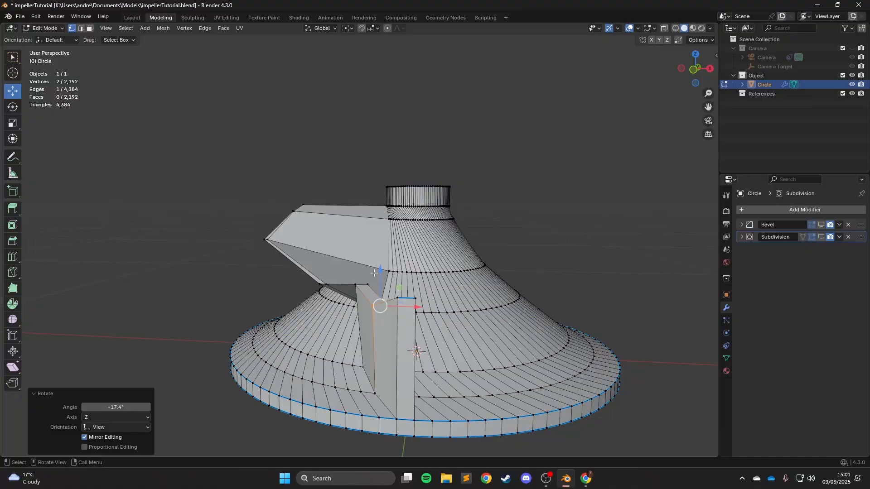
drag(379, 253, 379, 250)
middle_drag(354, 311, 381, 316)
scroll(382, 315, up, 2)
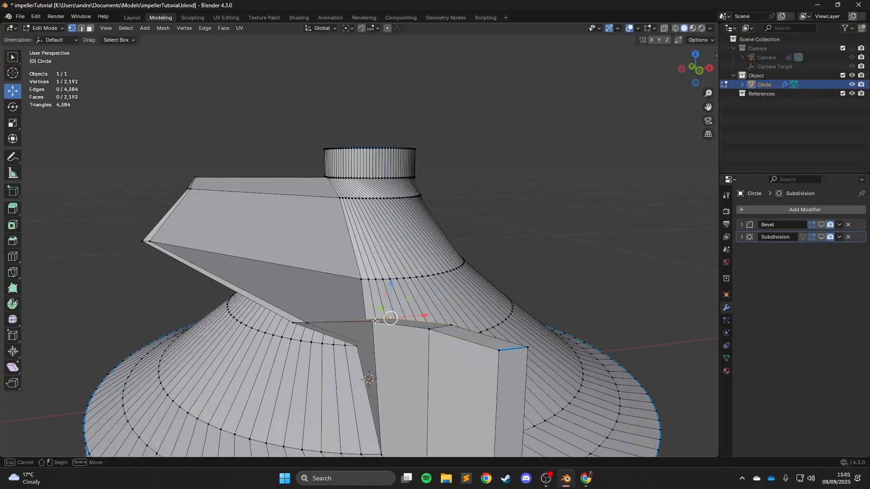
drag(377, 291, 358, 261)
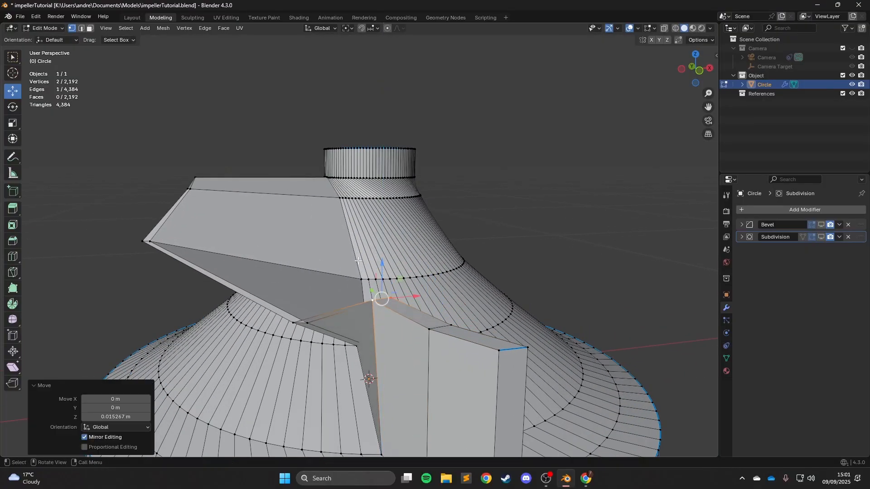
Step: Select the second blade edge from the top at the outer bend and rotate it by -46.2°
shift+click(144, 241)
middle_drag(200, 231, 650, 298)
shift+click(121, 266)
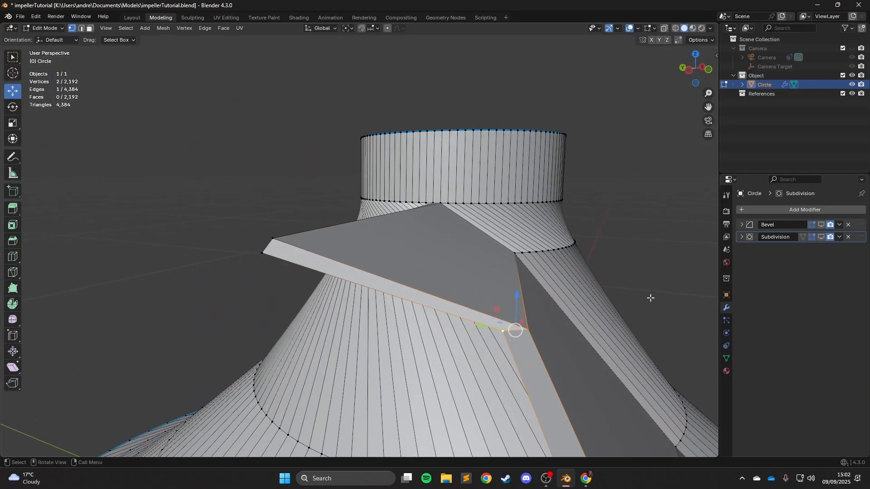
click(592, 180)
Step: Reposition the outer bend's edge, finishing with a move of about 0.044 m in X and 0.022 m in Z
middle_drag(543, 193, 417, 237)
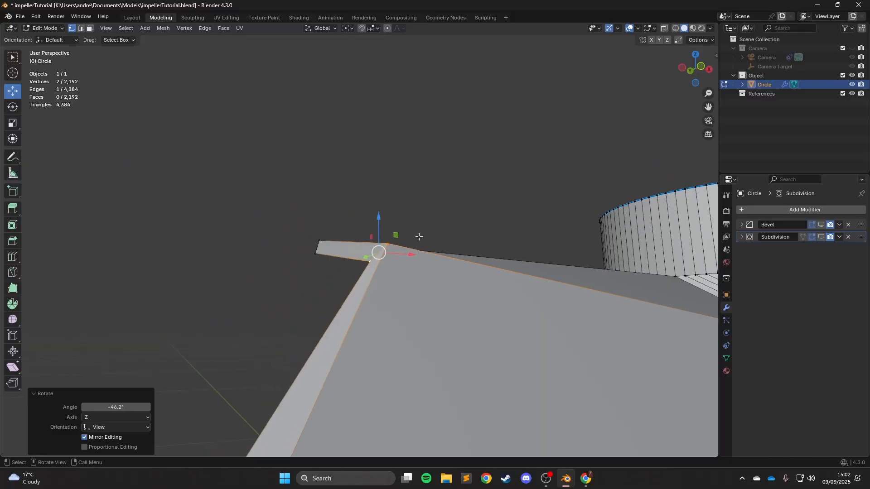
key(g)
click(495, 240)
middle_drag(450, 204, 610, 406)
click(531, 266)
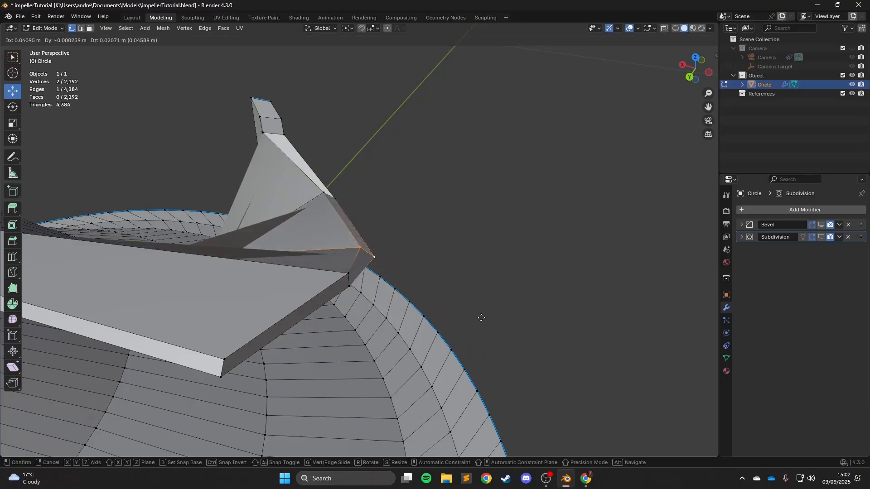
click(481, 317)
Step: Rotate the outer bend's edge from two side views to line it up with the blade's neighbouring edges
middle_drag(481, 318, 602, 204)
key(r)
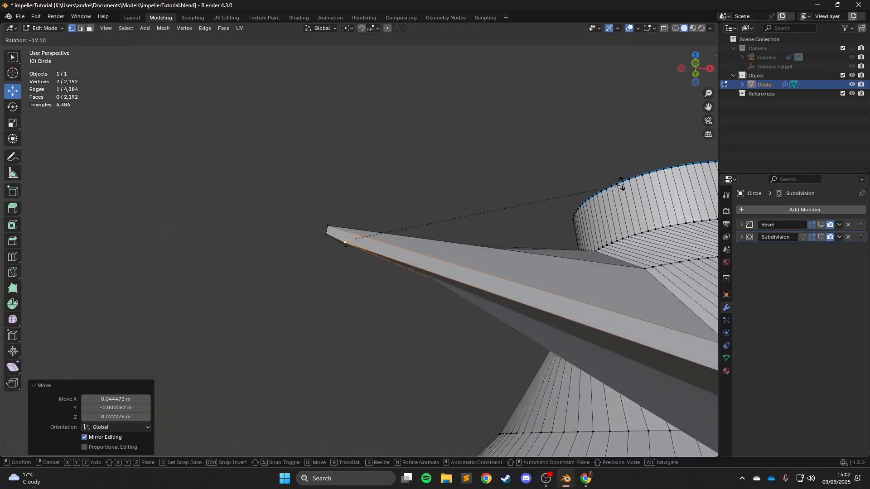
middle_drag(436, 108, 425, 147)
middle_drag(574, 181, 535, 149)
key(r)
click(535, 188)
Step: Rotate the third blade edge by about -58° and move it about 0.003 m in X, 0.038 m in Y and 0.051 m in Z
middle_drag(536, 189, 503, 236)
key(r)
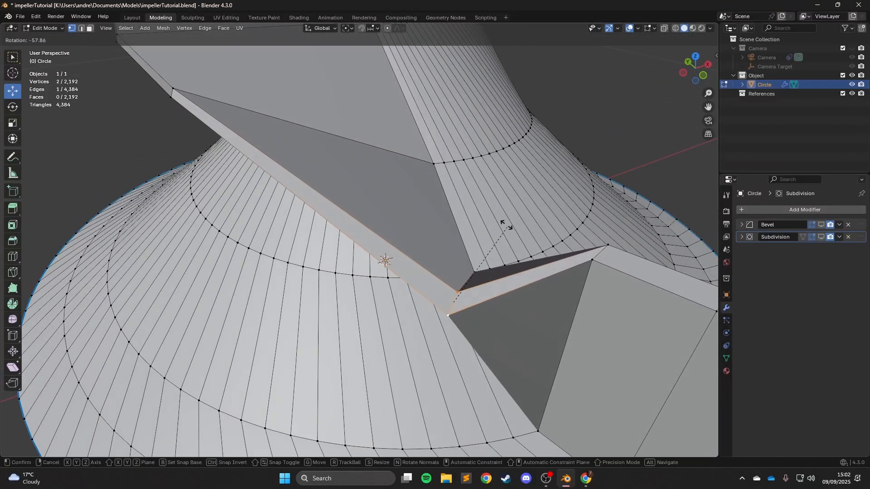
click(505, 227)
key(g)
click(464, 167)
middle_drag(464, 167, 449, 193)
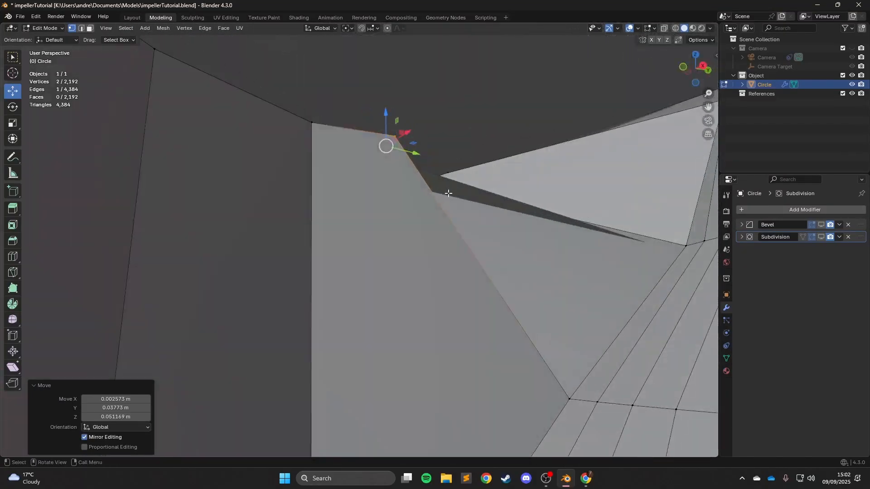
Step: Slide the third blade edge from the inner end outward along the rim with a vertex slide factor of about 0.595
click(442, 225)
scroll(446, 229, down, 6)
middle_drag(448, 231, 419, 213)
key(Tab)
key(Tab)
scroll(444, 312, up, 3)
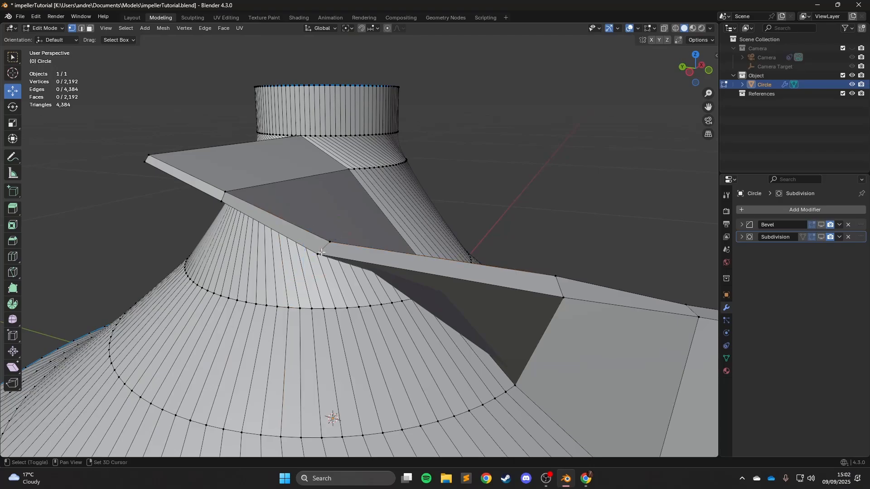
middle_drag(405, 283, 404, 286)
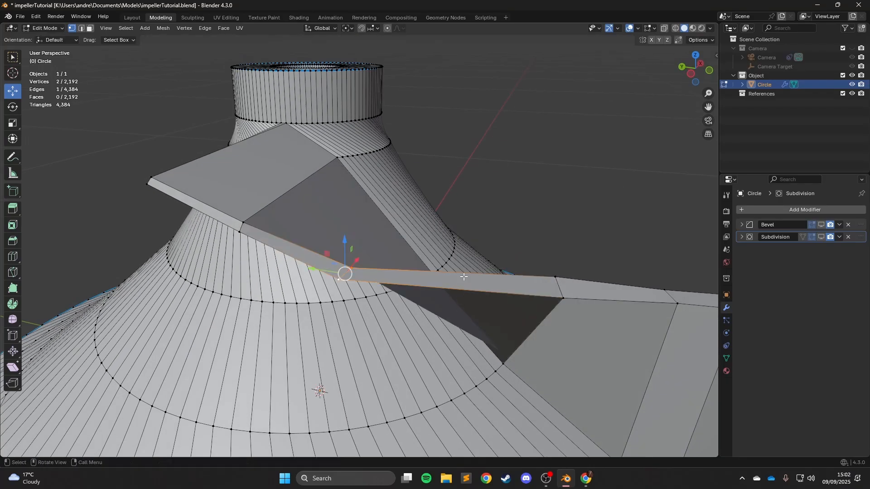
middle_drag(454, 287, 457, 292)
click(375, 134)
middle_drag(381, 71, 318, 205)
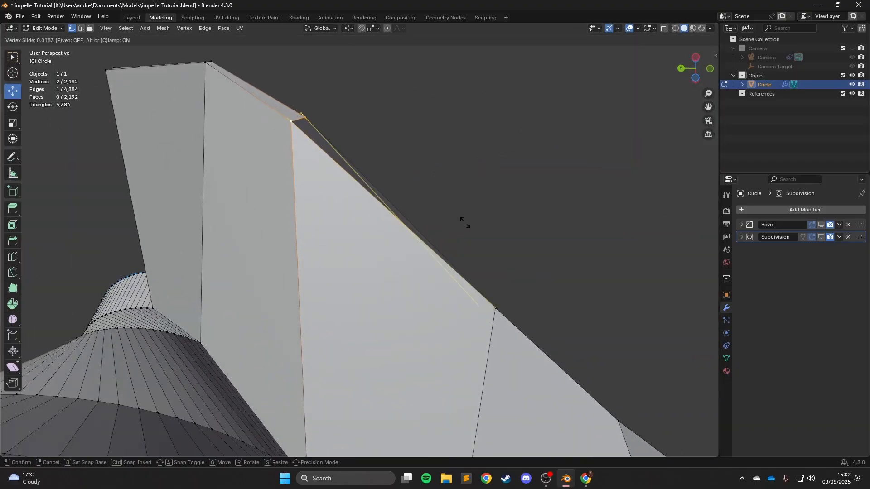
click(580, 311)
middle_drag(528, 282, 439, 262)
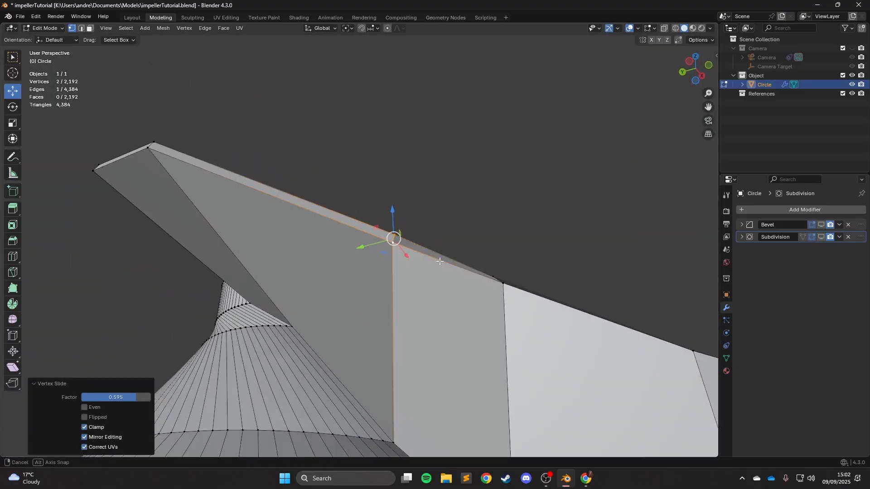
Step: Slide the third blade edge back towards the second one with a vertex slide factor of about 0.313
key(shift+v)
click(474, 246)
key(shift+v)
click(386, 216)
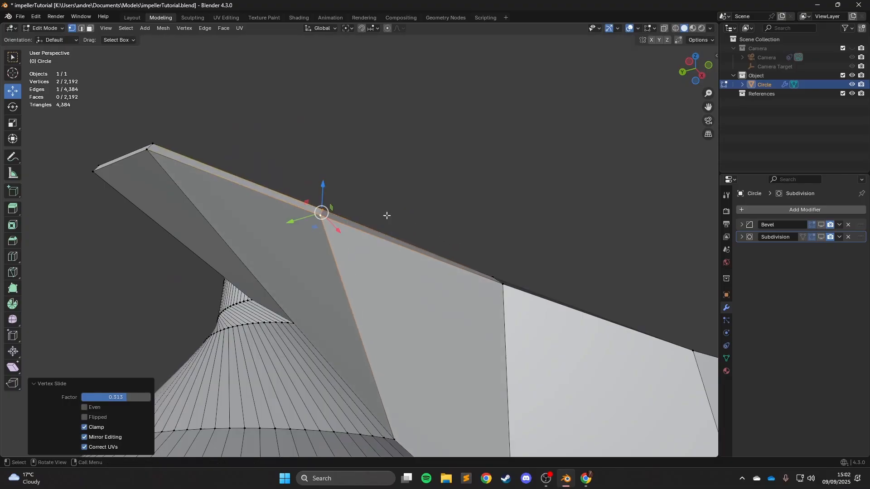
Step: Slide the second blade edge along the rim in repeated vertex slides, one with a factor of about 0.552
middle_drag(268, 179, 305, 266)
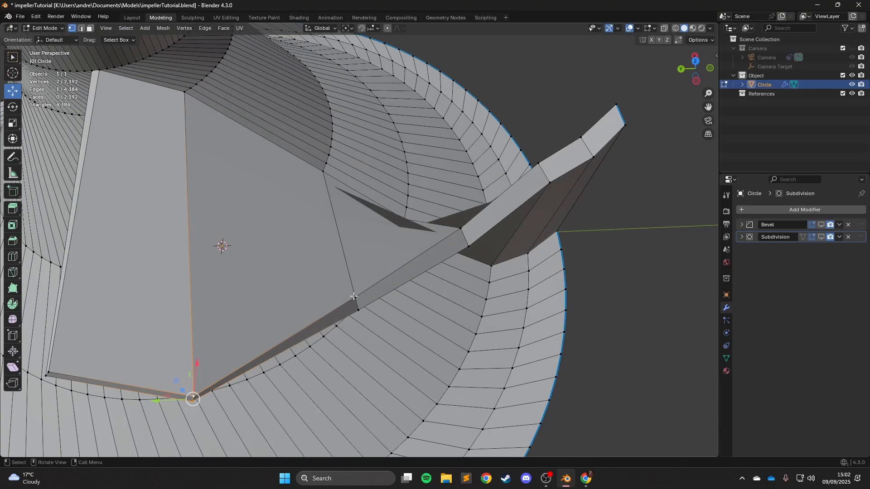
key(g)
key(g)
click(404, 267)
key(g)
key(g)
click(294, 265)
key(g)
key(g)
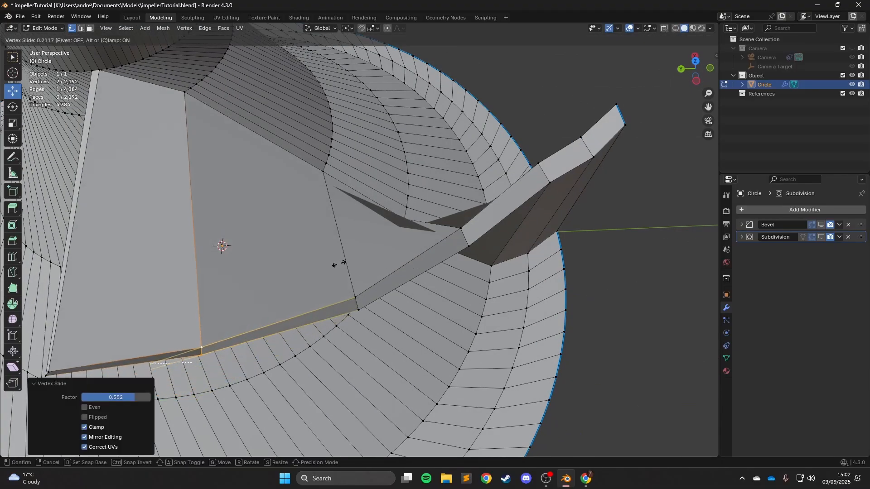
Step: Vertex-slide the blade's outer rim edges so that the rim runs evenly down to the blade tip
middle_drag(322, 272, 629, 273)
key(g)
key(g)
key(g)
click(607, 279)
key(g)
key(g)
click(578, 284)
shift+middle_drag(577, 284, 438, 314)
shift+click(441, 314)
key(g)
key(g)
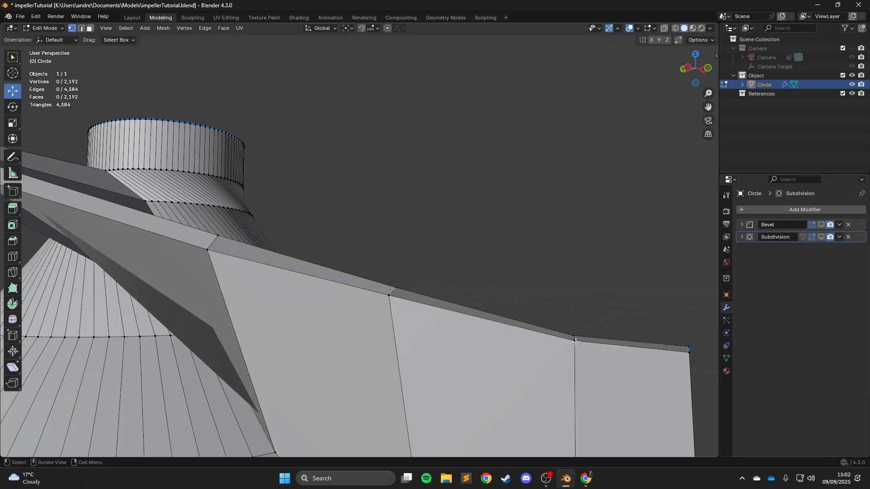
click(643, 354)
Step: Inspect the reshaped blade's rim and its joint with the hub collar from several sides
scroll(553, 289, down, 5)
key(Tab)
middle_drag(553, 289, 470, 295)
scroll(401, 331, up, 3)
key(Tab)
scroll(361, 297, up, 1)
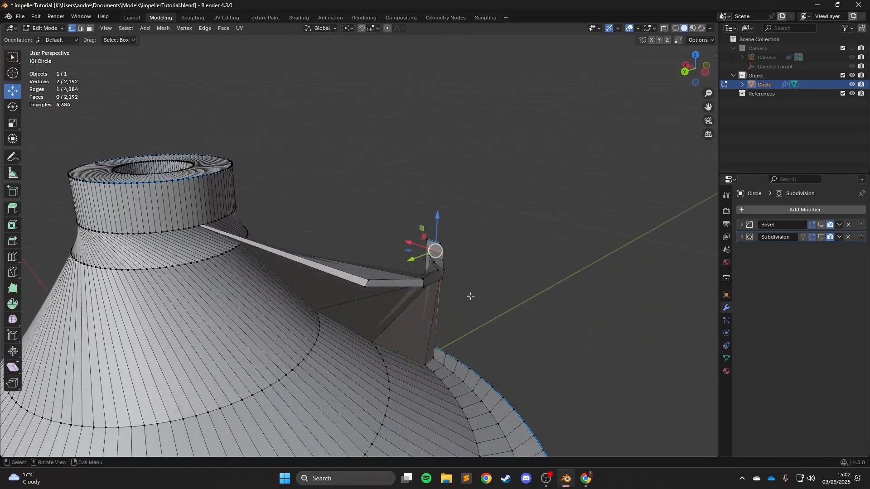
scroll(200, 258, up, 5)
shift+middle_drag(199, 258, 234, 259)
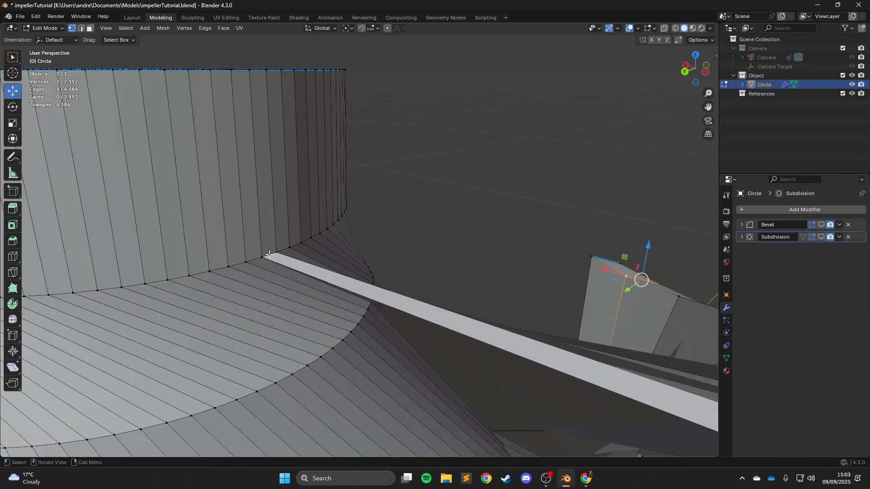
scroll(269, 254, down, 5)
middle_drag(475, 285, 226, 258)
middle_drag(227, 258, 485, 183)
scroll(485, 182, down, 3)
click(485, 183)
scroll(485, 183, up, 4)
middle_drag(480, 258, 290, 225)
scroll(115, 156, up, 2)
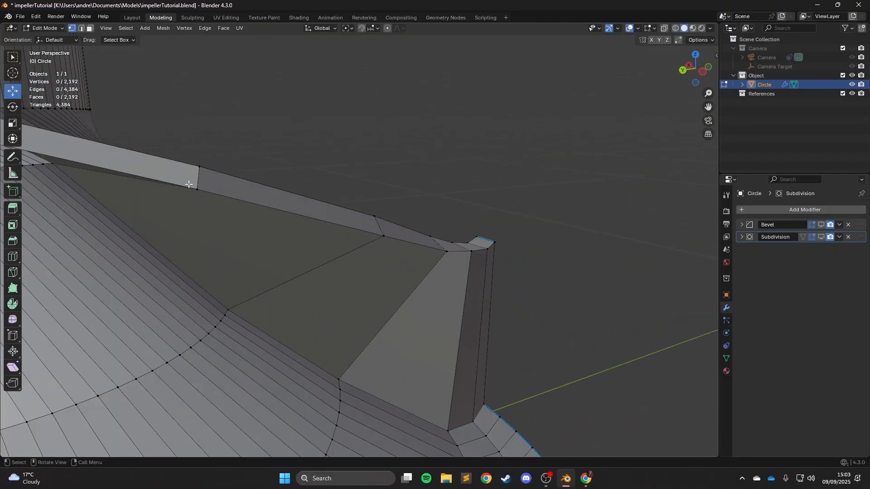
scroll(188, 184, down, 3)
middle_drag(367, 271, 398, 294)
Step: Add one loop cut around the blade close to its root on the hub, with a slide factor of about 0.781
middle_drag(459, 376, 324, 314)
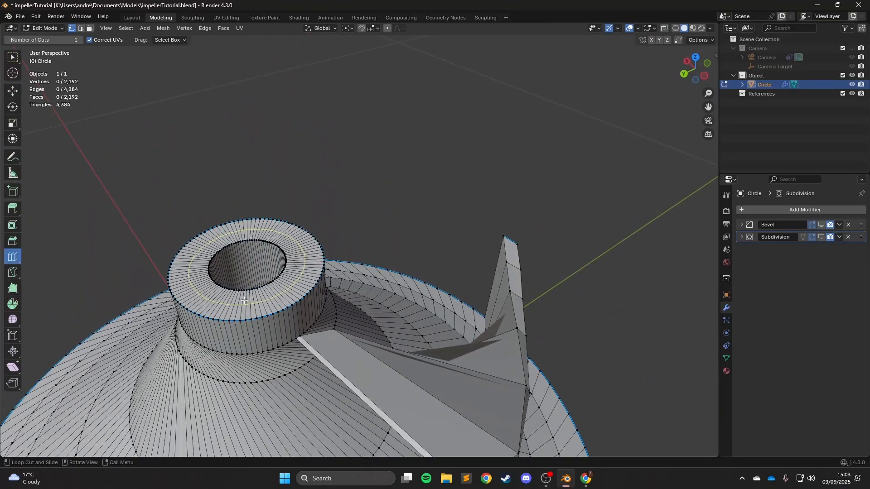
middle_drag(244, 300, 560, 420)
drag(560, 421, 480, 391)
middle_drag(480, 390, 452, 330)
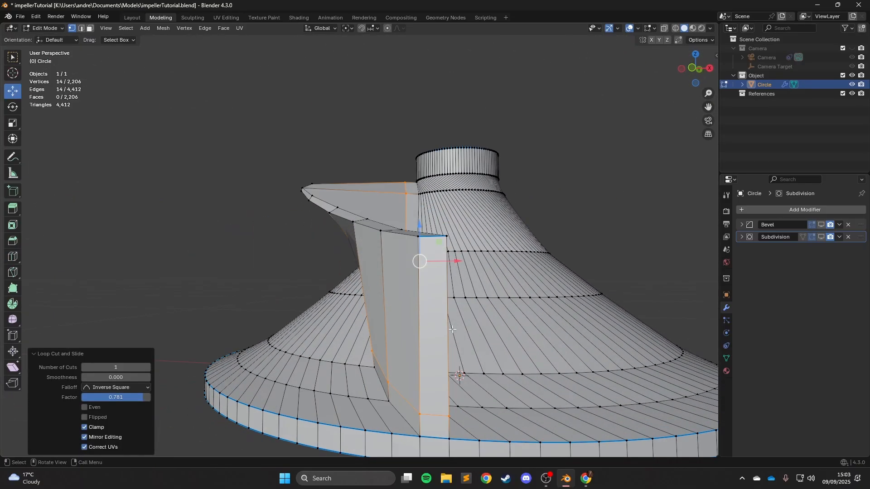
Step: Narrow the blade tip's top edge and scale the neighbouring rim edge to about 0.357 of its width
middle_drag(439, 276, 423, 256)
scroll(427, 316, up, 1)
scroll(417, 322, up, 1)
click(417, 214)
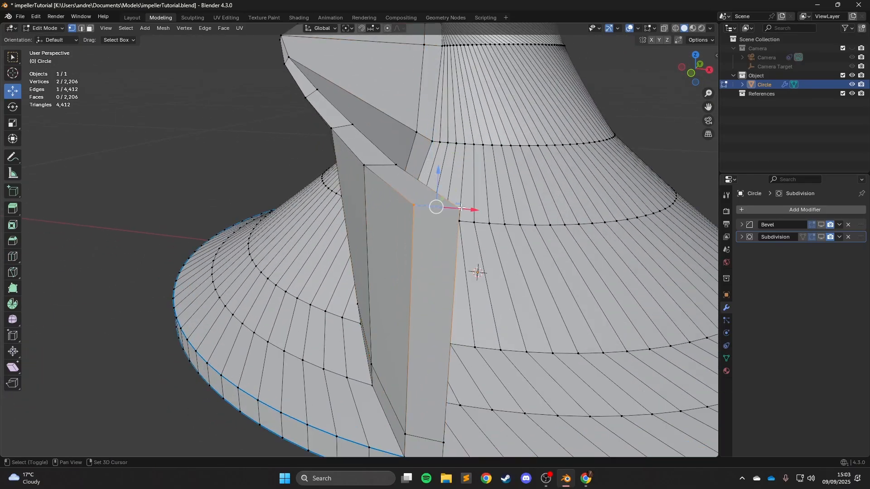
key(s)
click(372, 181)
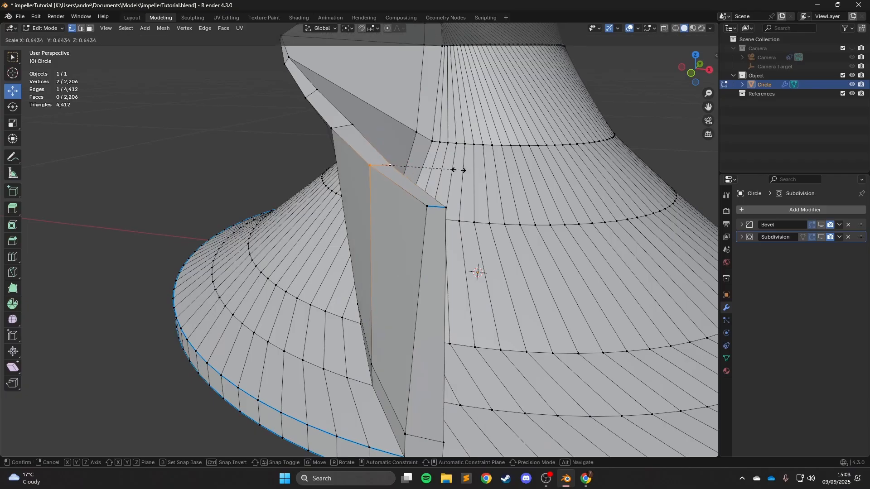
click(423, 165)
middle_drag(423, 166, 372, 207)
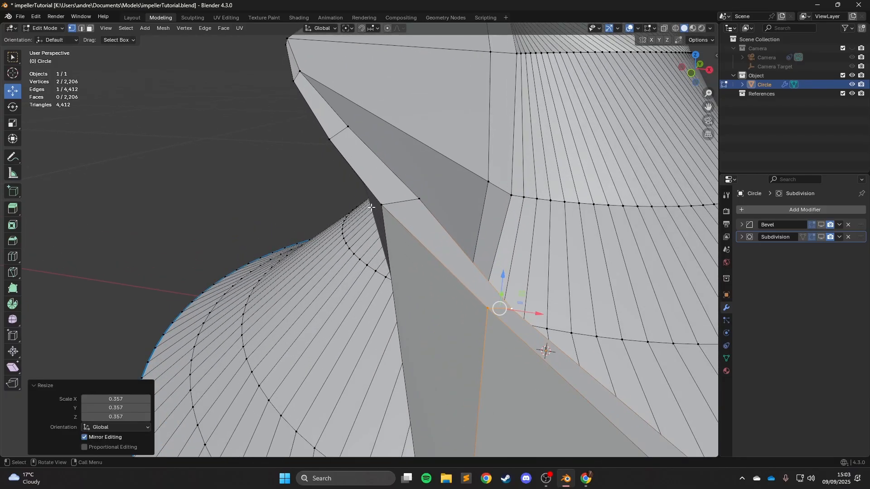
Step: Scale down the following cross edges along the blade rim, the first two to about 0.462 and 0.488
click(438, 199)
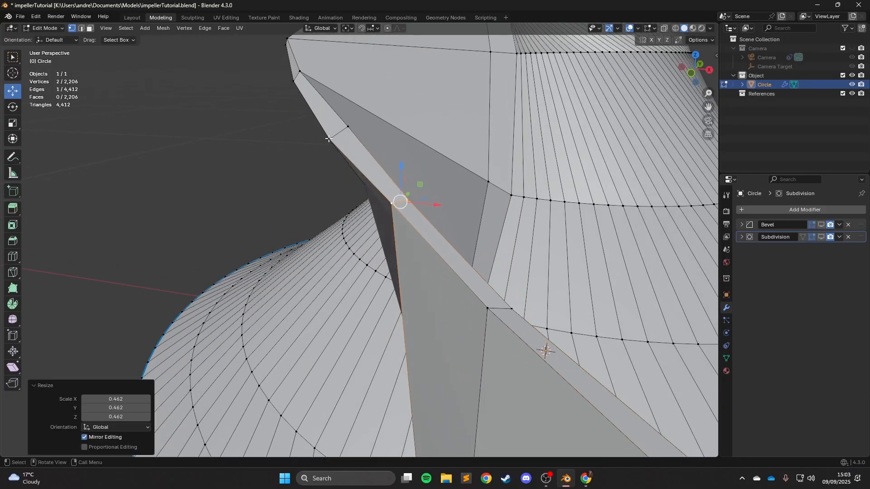
click(409, 169)
middle_drag(409, 168, 501, 281)
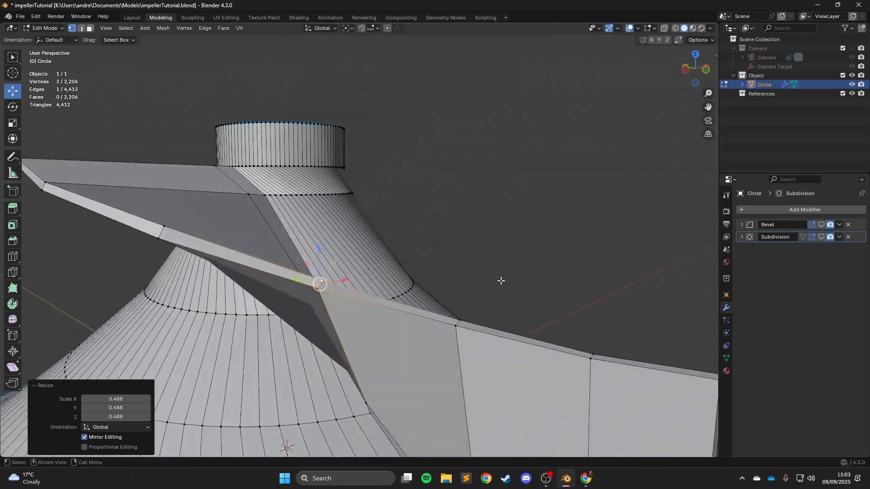
click(379, 244)
middle_drag(380, 243, 400, 258)
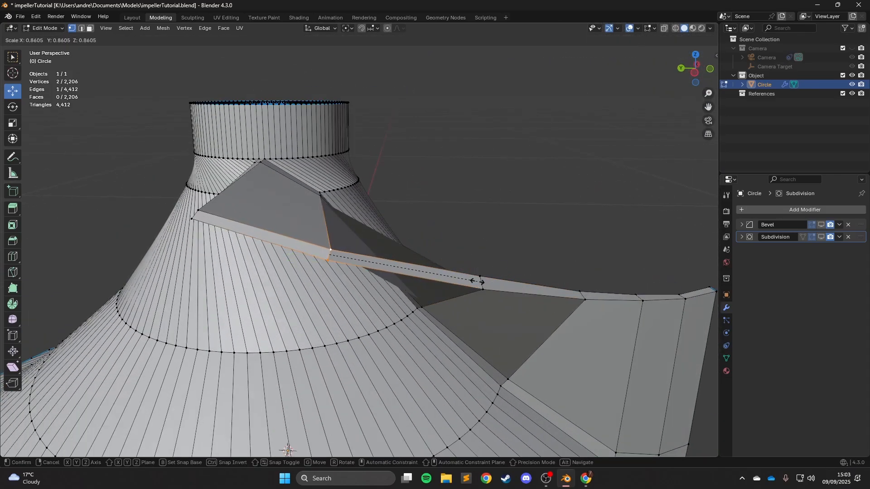
click(477, 282)
Step: Check the rim in Object Mode and scale down the cross edge at the blade's middle bend to match the thinned rim
key(Tab)
scroll(476, 281, down, 4)
middle_drag(477, 282, 545, 361)
key(Tab)
scroll(443, 288, up, 3)
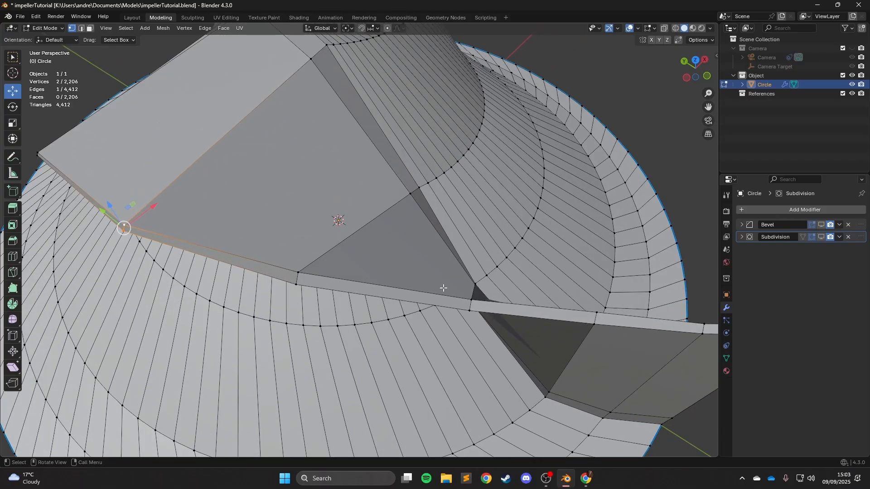
click(599, 327)
scroll(354, 272, down, 3)
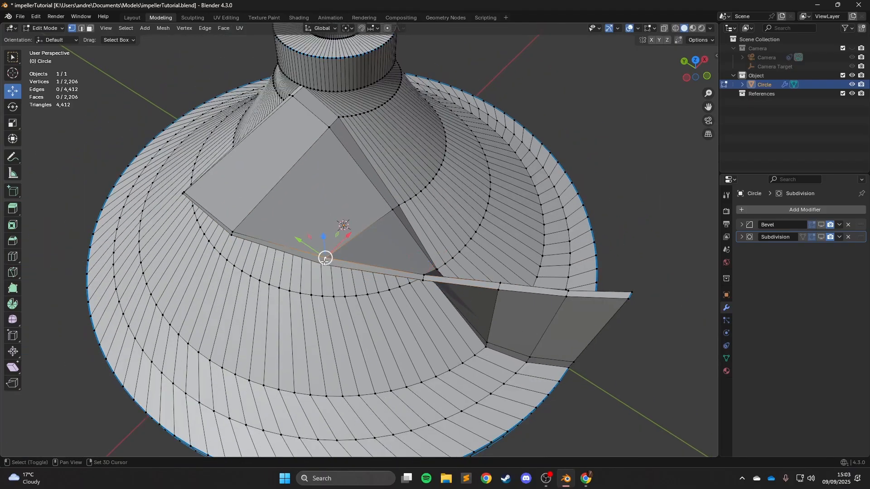
click(497, 296)
Step: Inspect the thinned blade from several sides in Object Mode and Edit Mode
key(Tab)
scroll(519, 273, down, 4)
middle_drag(518, 273, 539, 240)
scroll(401, 281, up, 3)
key(Tab)
middle_drag(340, 311, 393, 279)
click(394, 153)
middle_drag(342, 181, 309, 136)
click(309, 135)
Step: Add four evenly spaced loop cuts along the blade between its root and rim, and check the shape in Object Mode
scroll(148, 262, up, 2)
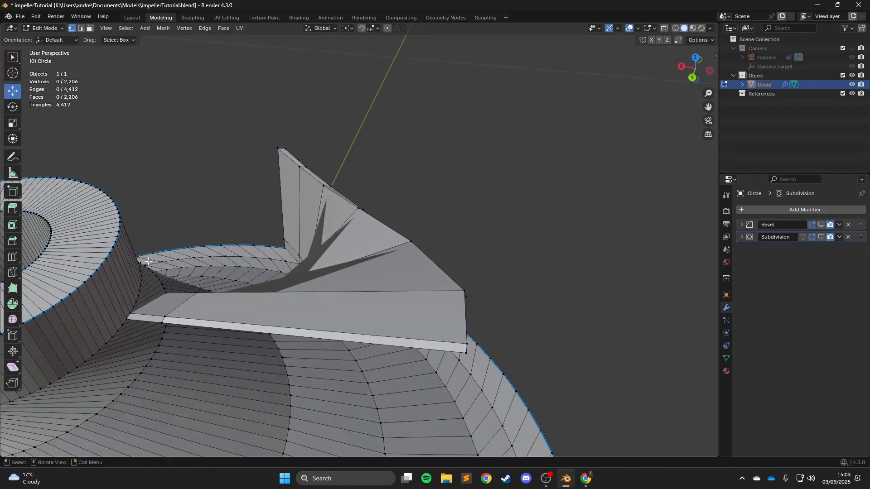
click(299, 286)
middle_drag(299, 286, 404, 330)
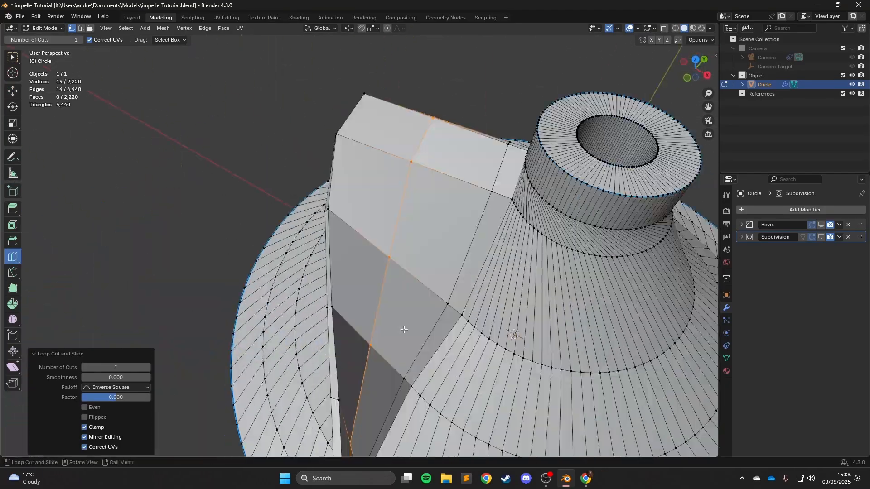
middle_drag(254, 333, 208, 367)
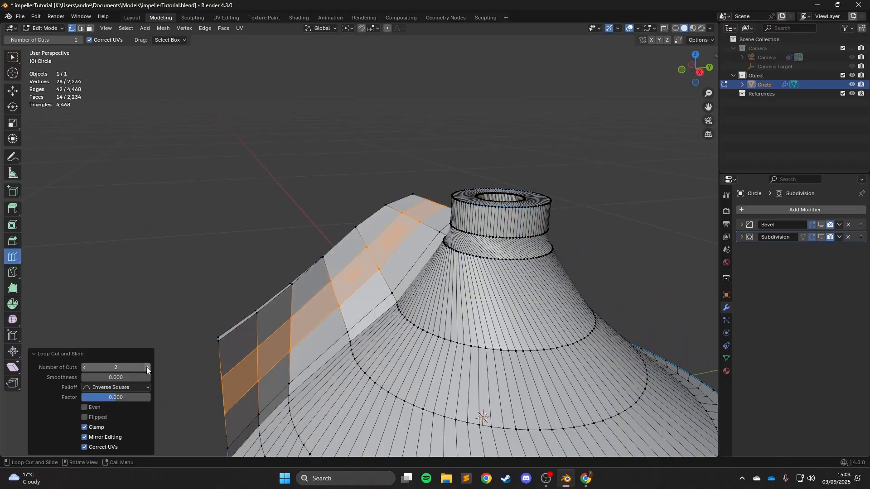
key(Tab)
scroll(368, 174, down, 5)
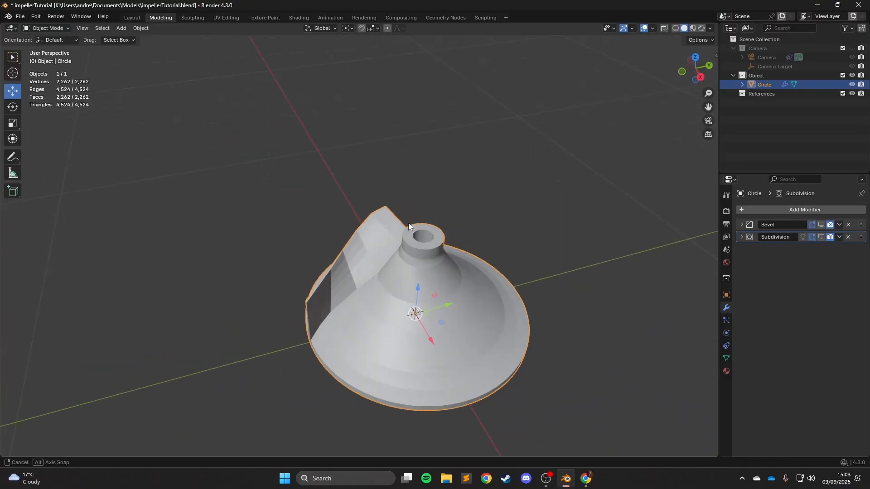
middle_drag(408, 223, 441, 224)
key(Tab)
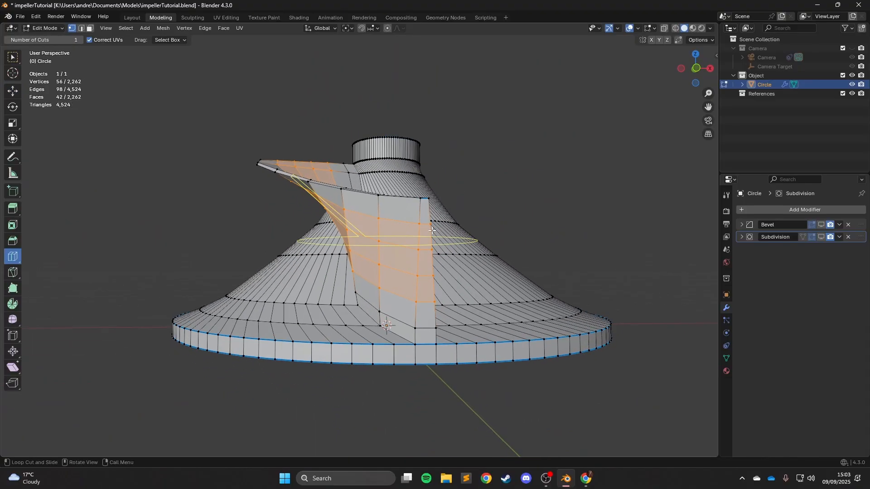
Step: Scale down the cross edges on the blade's outer end face so that it tapers, and check the result in Object Mode
click(12, 92)
scroll(493, 353, up, 5)
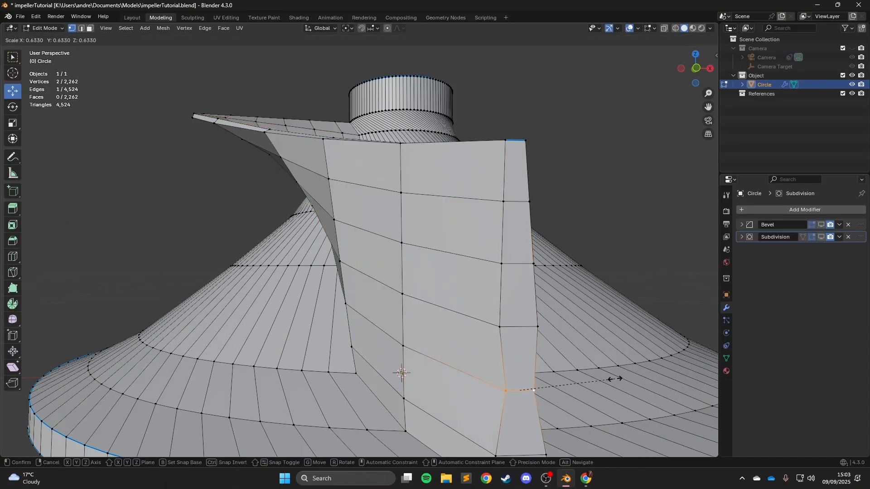
click(670, 379)
key(Tab)
scroll(571, 317, down, 5)
middle_drag(385, 285, 458, 349)
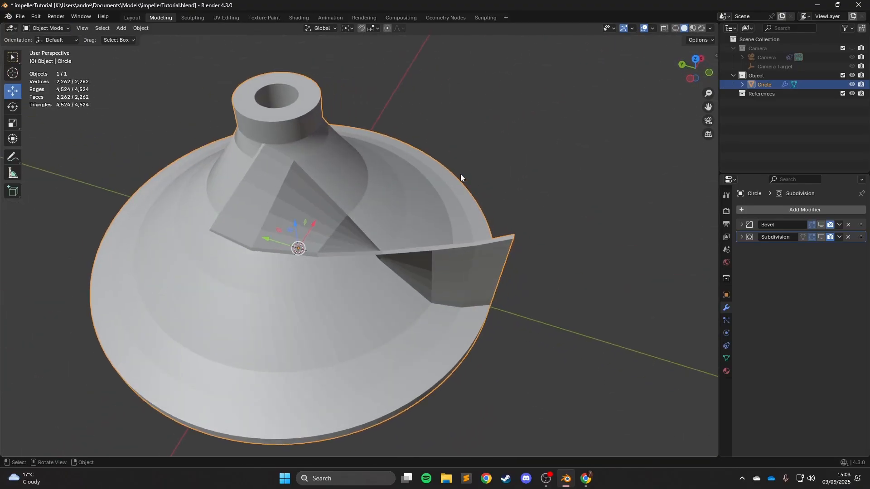
middle_drag(460, 176, 521, 196)
key(Tab)
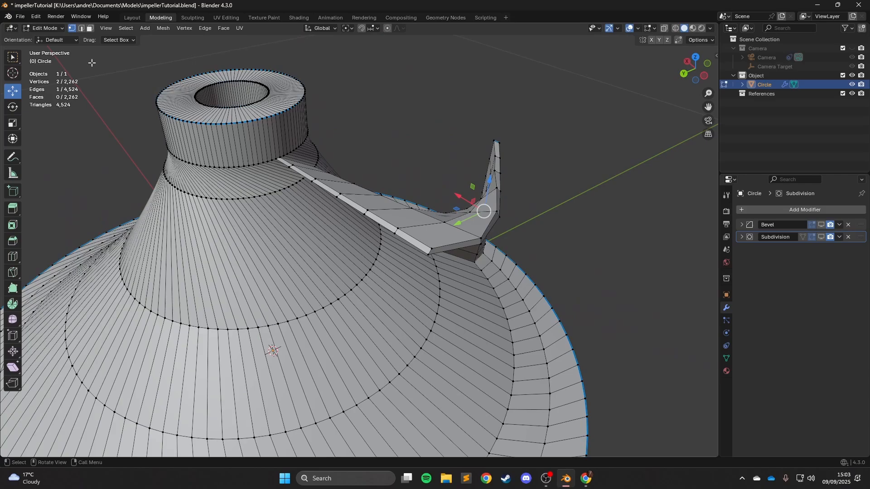
Step: Select the complete edge loop under the hub collar, including the edge at the blade, and set its bevel weight to 1
click(82, 28)
scroll(335, 197, up, 6)
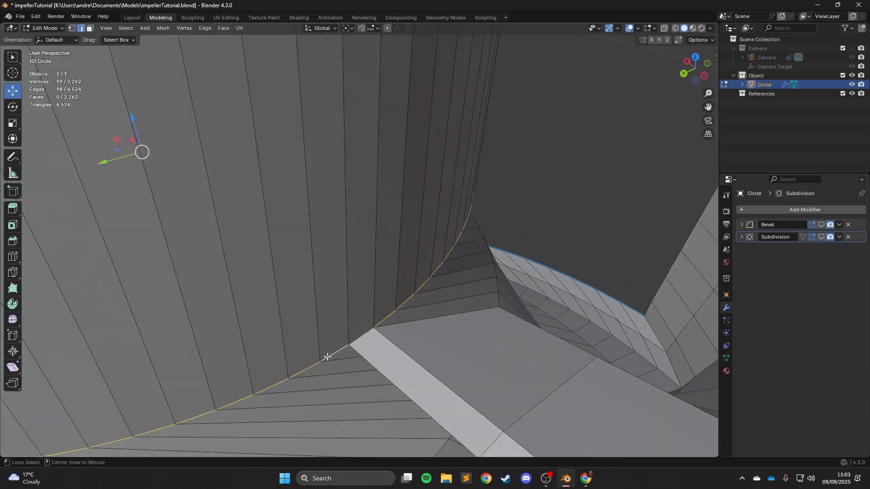
shift+click(364, 338)
scroll(364, 335, down, 5)
middle_drag(365, 332, 409, 298)
right_click(409, 298)
click(402, 335)
middle_drag(403, 336, 384, 271)
right_click(384, 271)
click(384, 271)
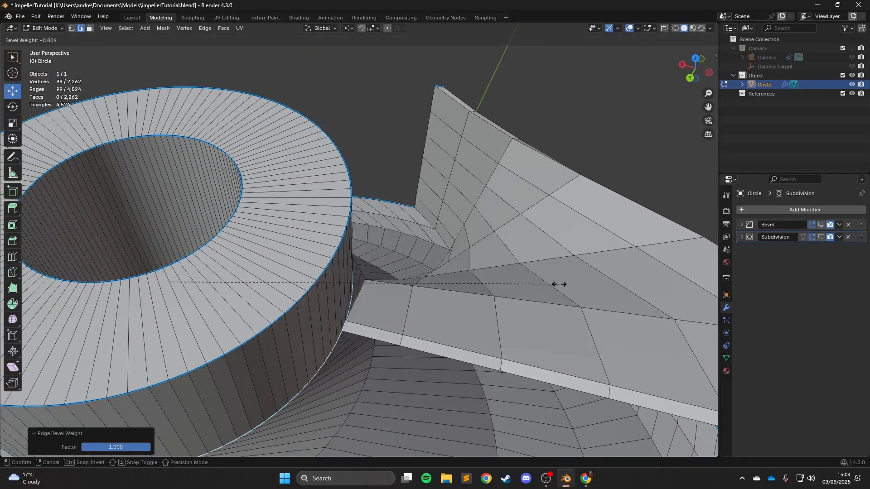
click(632, 281)
Step: Select the edge loops outlining the blade's rim and outer end face and set their bevel weight to 1
click(380, 321)
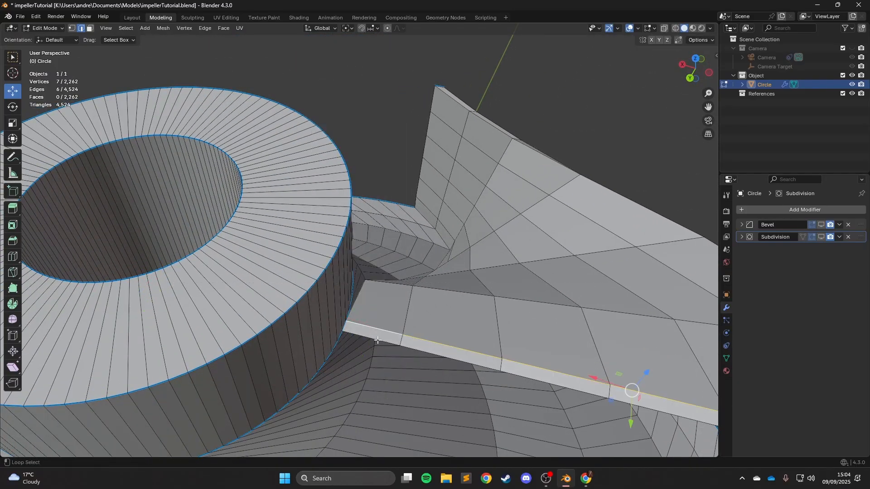
middle_drag(607, 362, 402, 312)
alt+shift+click(404, 246)
scroll(408, 316, down, 5)
right_click(402, 312)
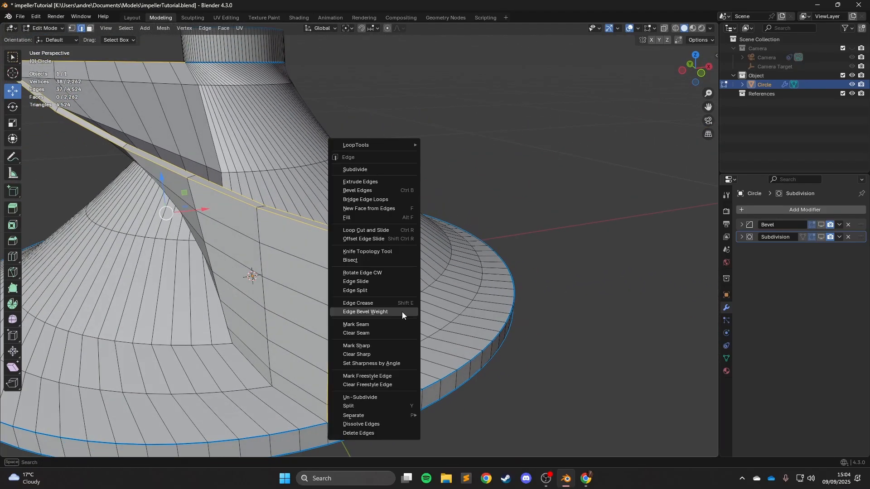
click(402, 312)
right_click(403, 312)
right_click(405, 314)
click(404, 313)
text(1)
key(Return)
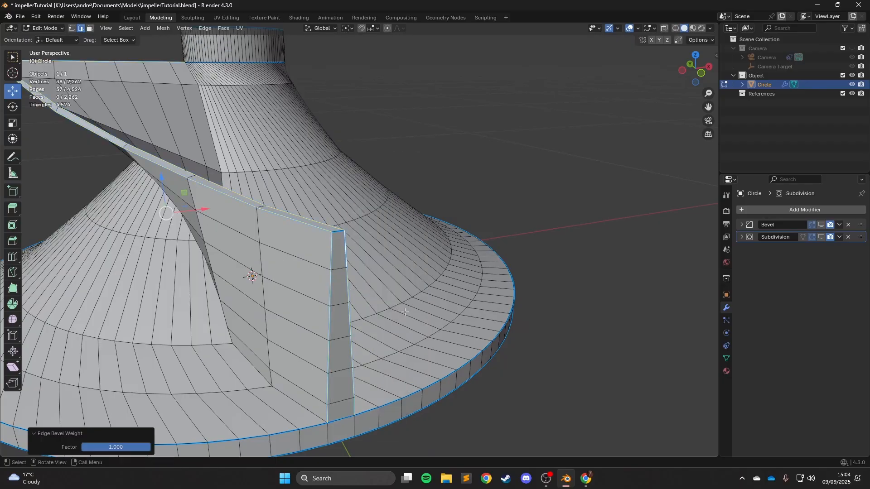
Step: Shade the impeller smooth in Object Mode and show its Bevel and Subdivision modifiers in the viewport
click(512, 344)
key(Tab)
scroll(513, 344, down, 2)
middle_drag(513, 344, 543, 341)
right_click(456, 308)
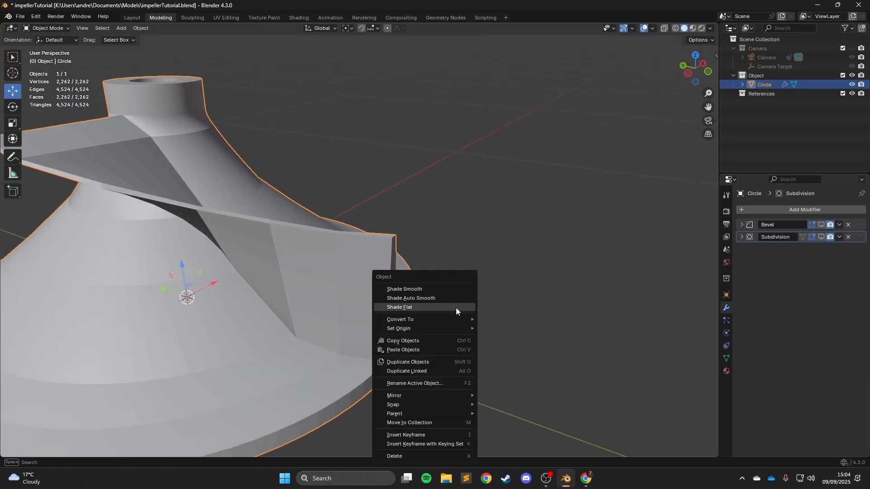
click(437, 289)
click(821, 225)
click(821, 237)
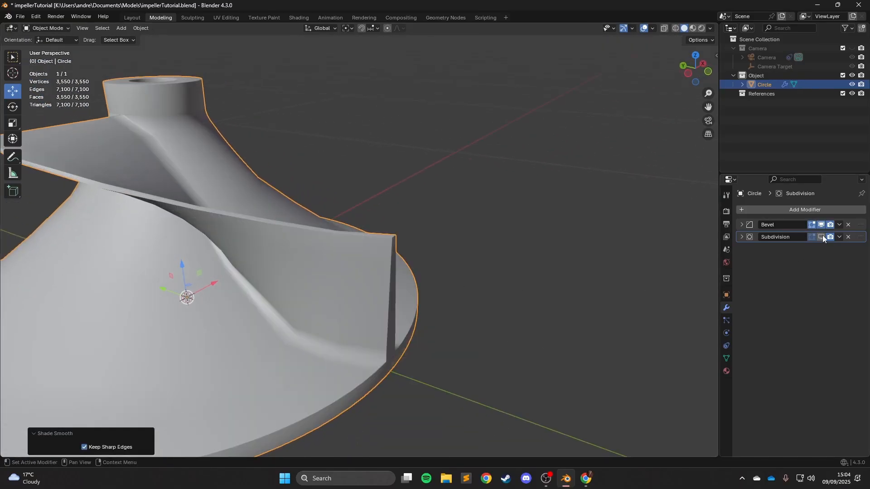
Step: Select the edge loops where both sides of the blade meet the hub and set their bevel weight to 1
key(Tab)
scroll(435, 372, up, 6)
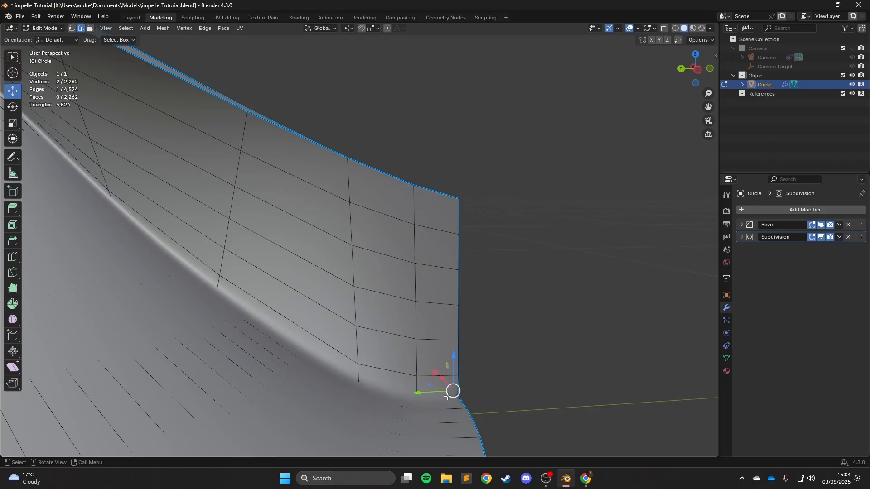
scroll(446, 396, down, 1)
middle_drag(446, 396, 309, 420)
scroll(433, 375, up, 2)
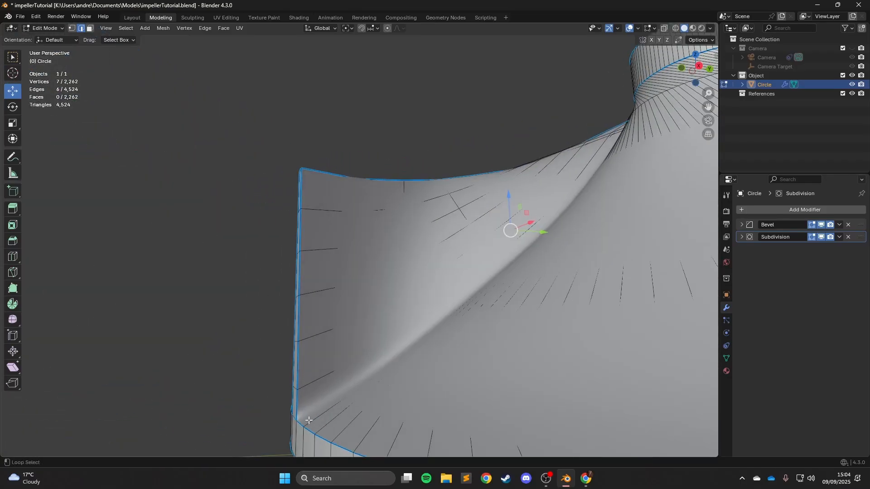
right_click(301, 415)
click(294, 335)
text(1)
key(Return)
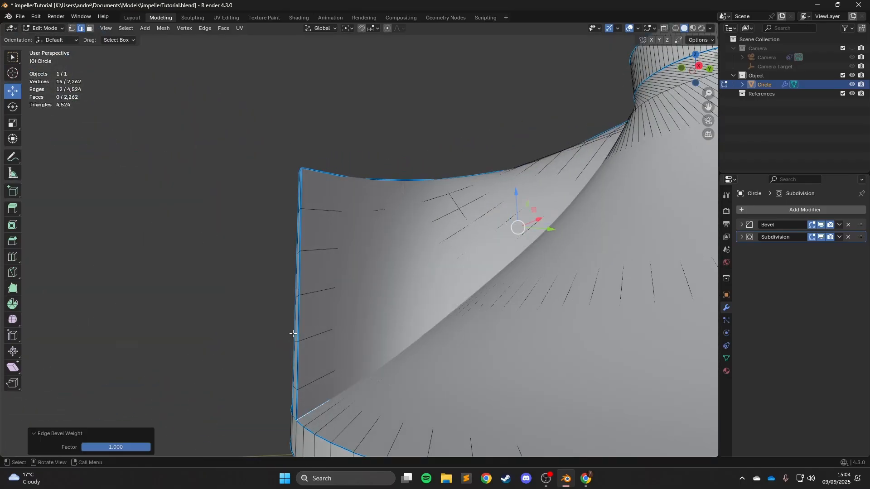
Step: Inspect the blade in Object Mode with the Subdivision and Bevel modifiers hidden in the viewport, including in wireframe shading
scroll(294, 335, down, 3)
middle_drag(295, 335, 446, 349)
key(alt+a)
middle_drag(394, 322, 513, 260)
key(Tab)
scroll(404, 299, down, 2)
click(821, 236)
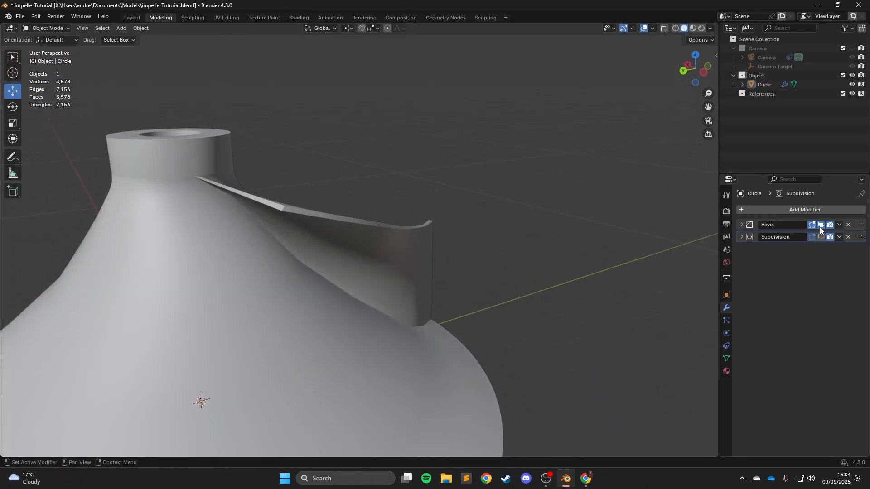
click(820, 226)
middle_drag(355, 252, 335, 265)
click(335, 266)
key(shift+z)
middle_drag(389, 296, 401, 270)
key(shift+z)
key(Tab)
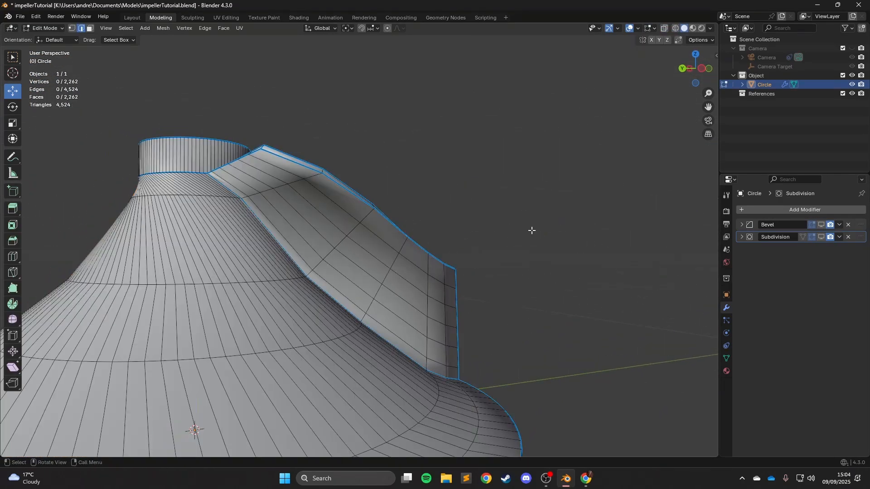
Step: Show the Bevel and Subdivision modifiers in the viewport again and check the whole impeller in Object Mode
middle_drag(530, 231, 367, 257)
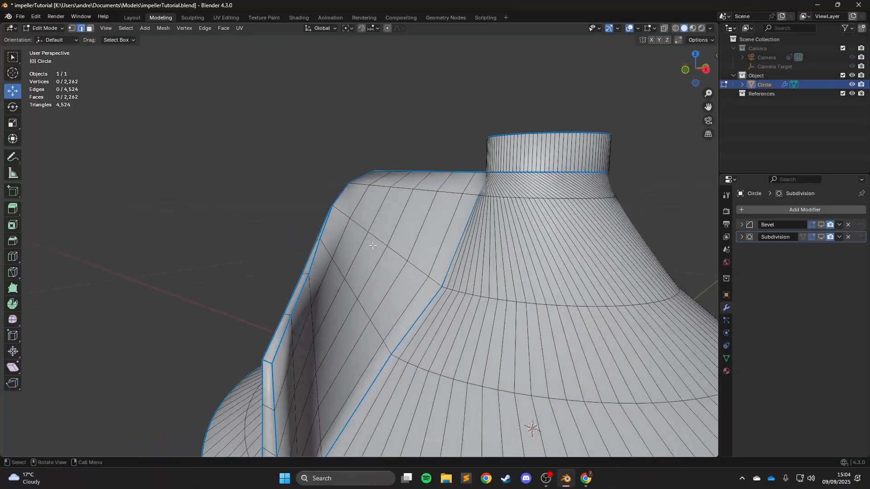
scroll(367, 256, down, 1)
click(820, 224)
click(821, 237)
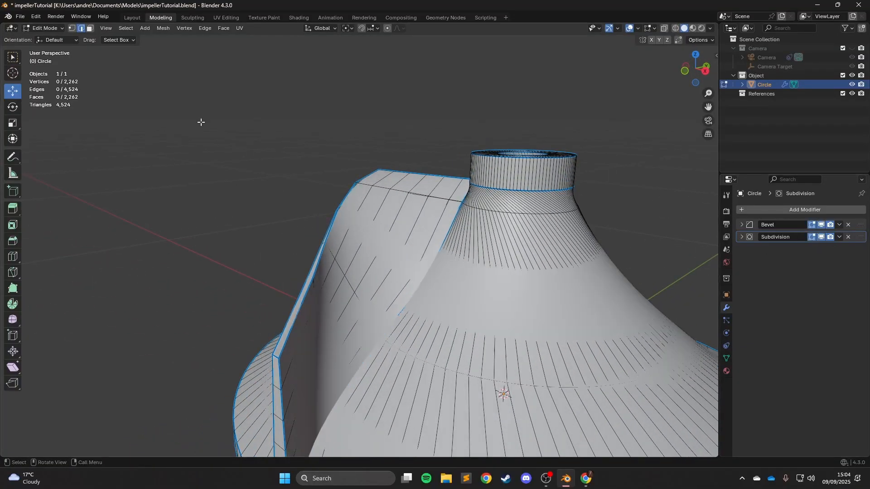
scroll(202, 123, down, 4)
key(Tab)
middle_drag(208, 129, 421, 290)
click(249, 170)
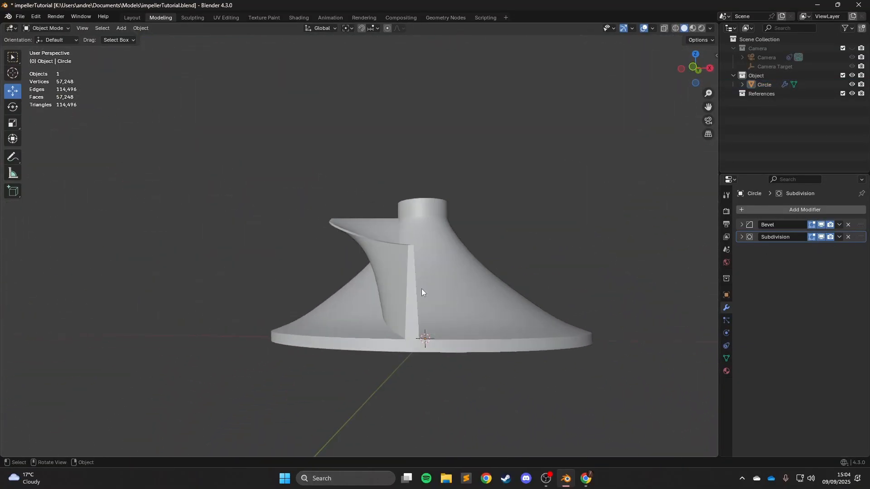
Step: Scale down the upper three cross edges on the blade's outer end face to narrow it
scroll(412, 292, up, 2)
key(Tab)
scroll(405, 296, up, 4)
key(Home)
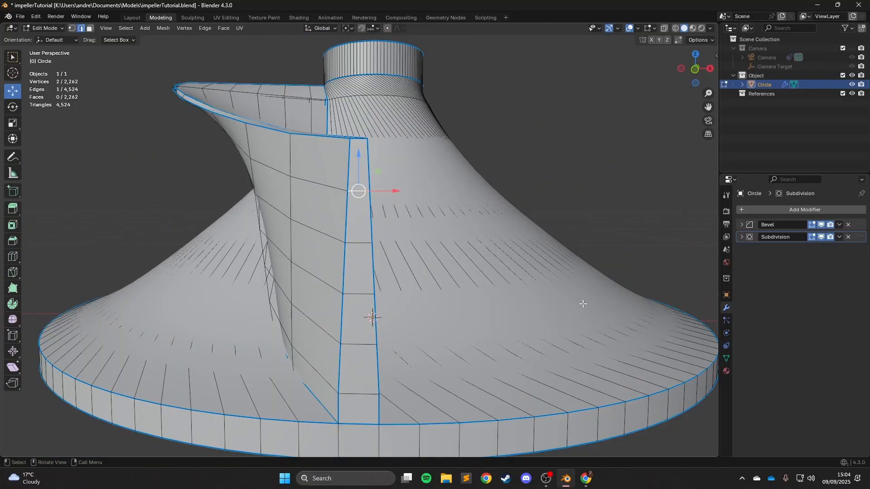
key(s)
click(533, 289)
click(359, 243)
key(s)
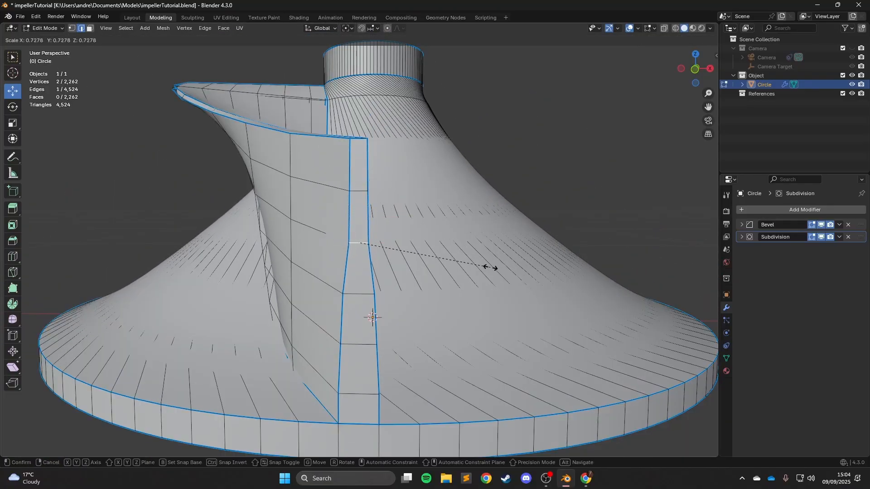
click(491, 267)
click(358, 294)
key(s)
click(420, 315)
Step: Scale down the two lowest cross edges on the blade's end face so it flares only at the disc, and check in Object Mode
click(358, 345)
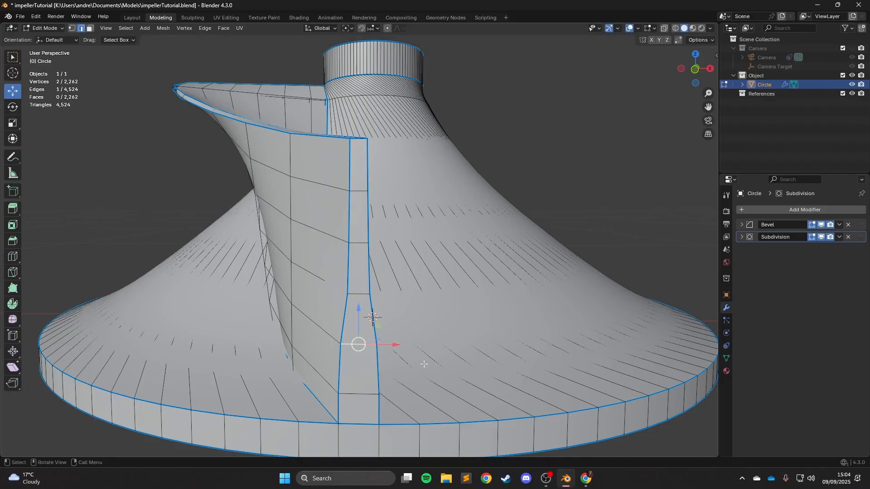
key(s)
click(414, 360)
click(350, 402)
key(s)
right_click(410, 411)
key(s)
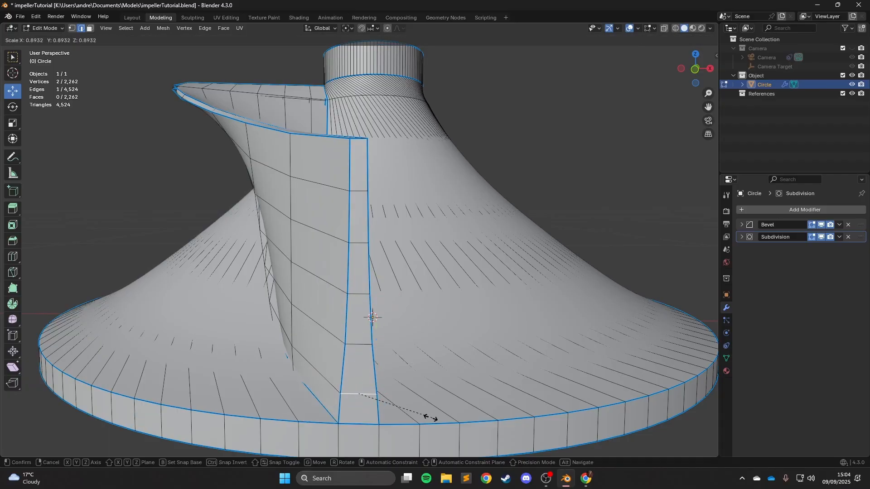
click(415, 416)
key(Tab)
middle_drag(299, 402, 47, 210)
key(Tab)
scroll(154, 201, down, 4)
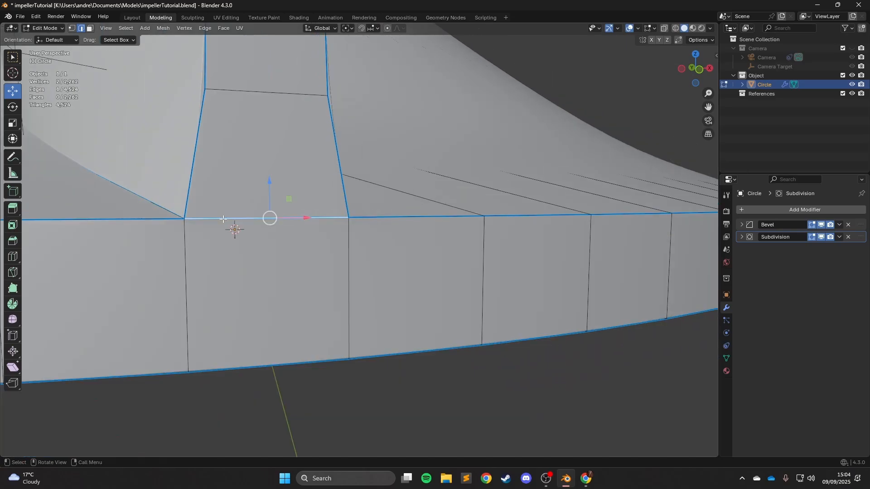
Step: Add one loop cut around the disc's outer side wall, slid below the middle with a factor of 0.359
middle_drag(218, 214, 389, 354)
scroll(390, 354, up, 4)
middle_drag(106, 284, 43, 260)
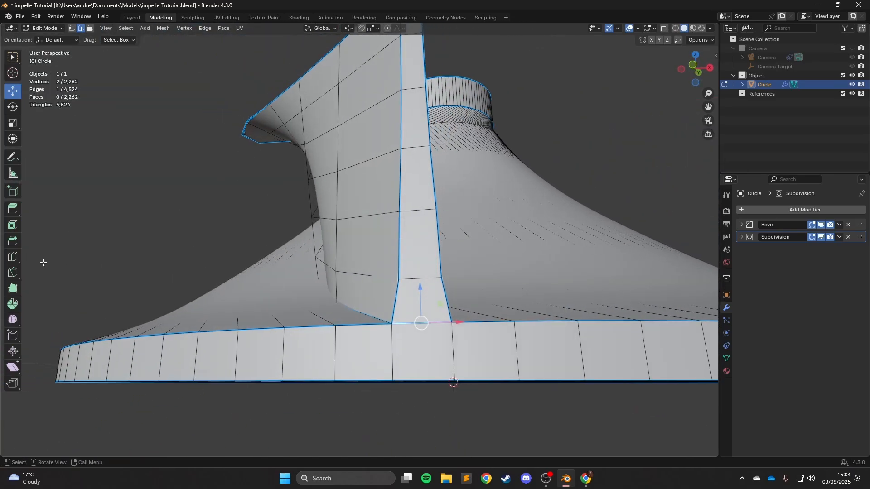
click(12, 256)
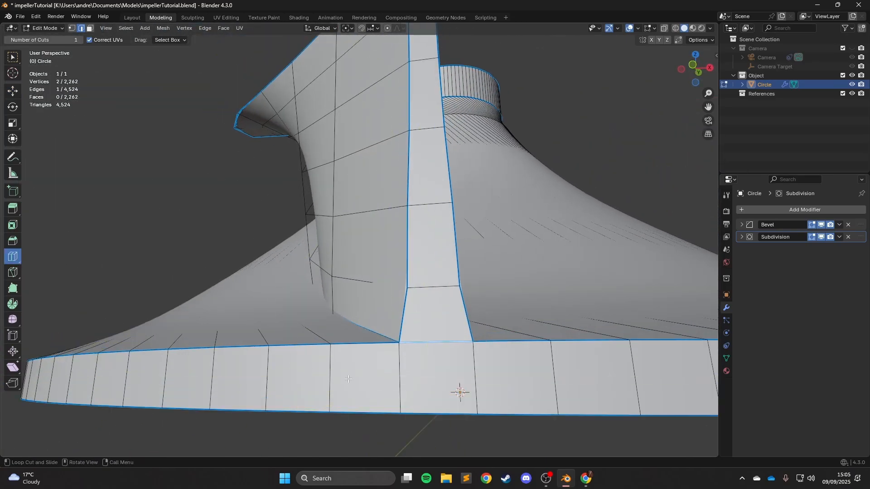
drag(343, 375, 342, 387)
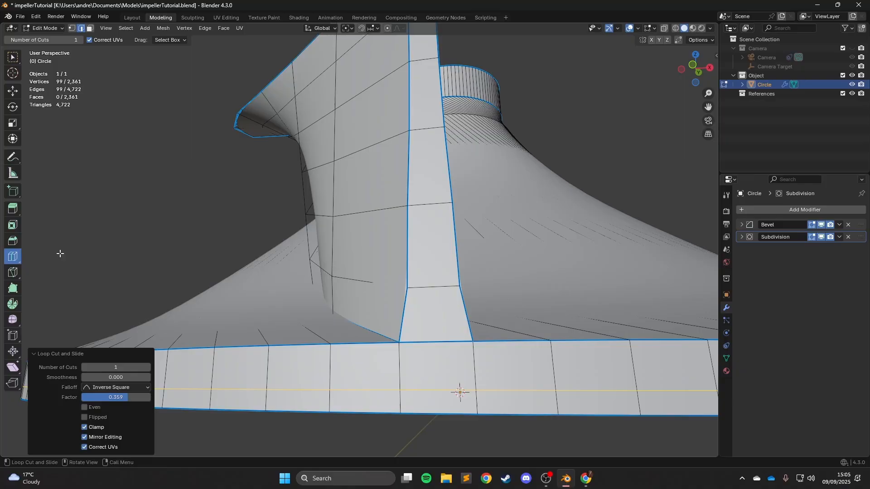
Step: Select the lower ring of faces on the disc's side wall and delete those faces
click(12, 91)
click(89, 28)
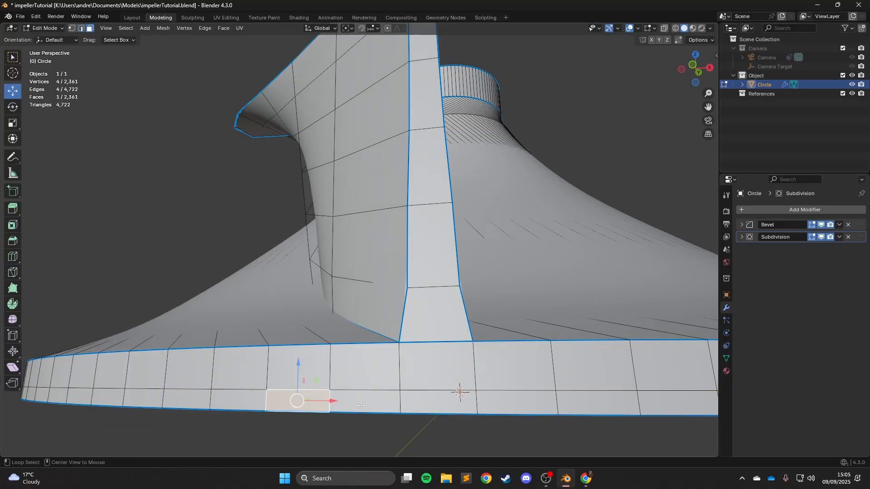
alt+click(265, 402)
key(x)
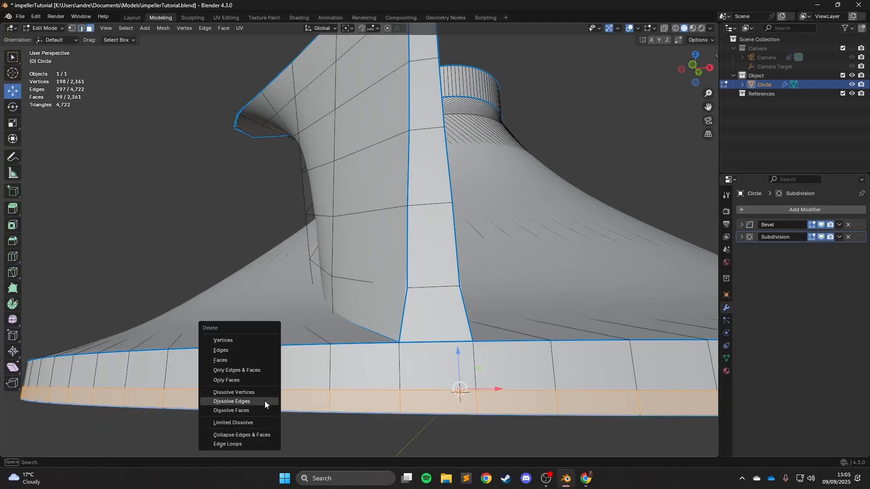
click(233, 358)
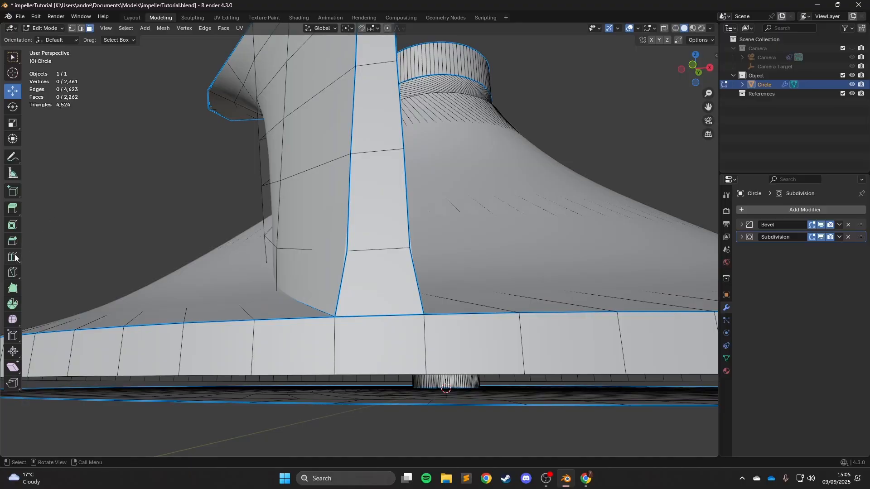
Step: Select the disc's remaining side-wall ring together with all faces of the blade's end and inset them by 0.002571 m
scroll(238, 414, down, 3)
scroll(204, 344, up, 2)
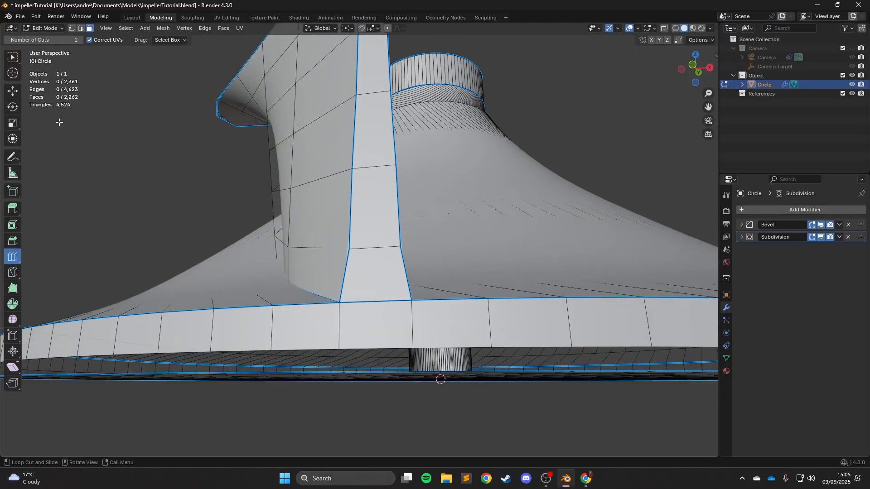
middle_drag(38, 232, 23, 58)
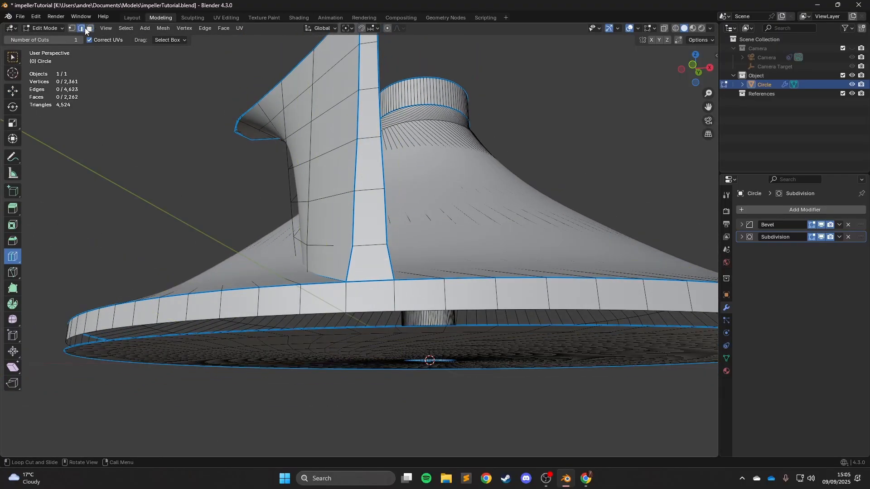
scroll(354, 236, up, 4)
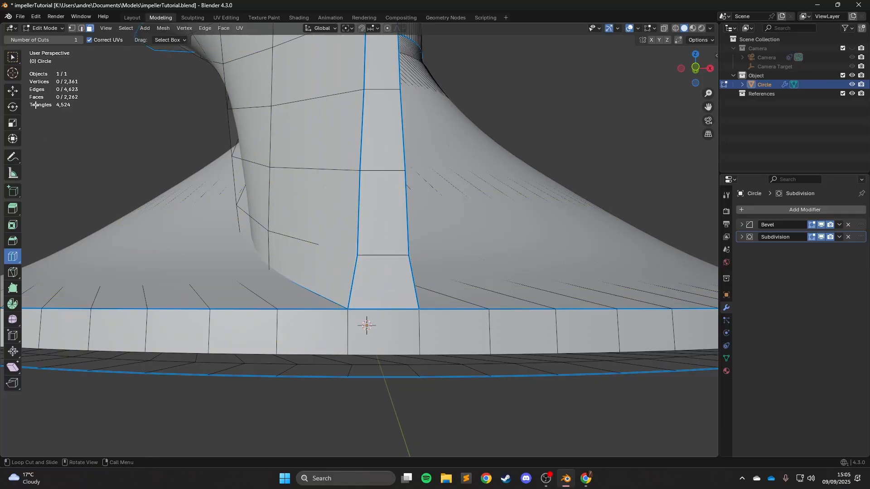
click(14, 96)
click(367, 325)
alt+click(366, 326)
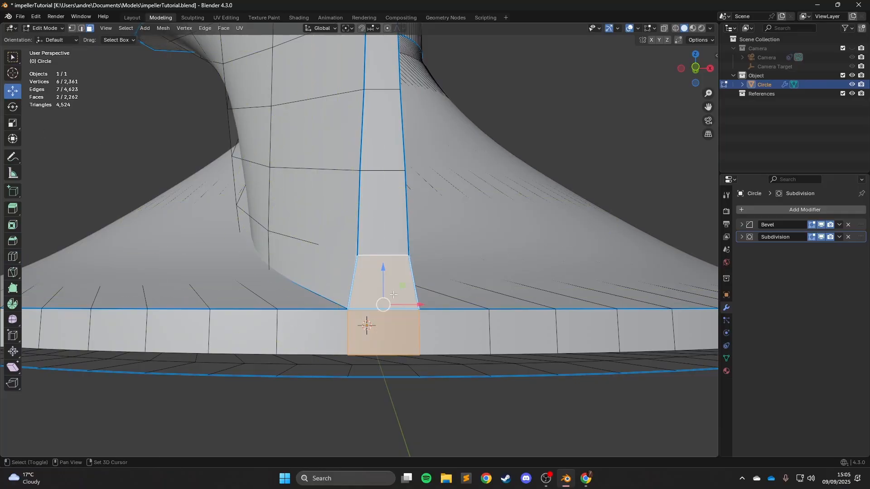
scroll(382, 308, down, 1)
alt+click(354, 305)
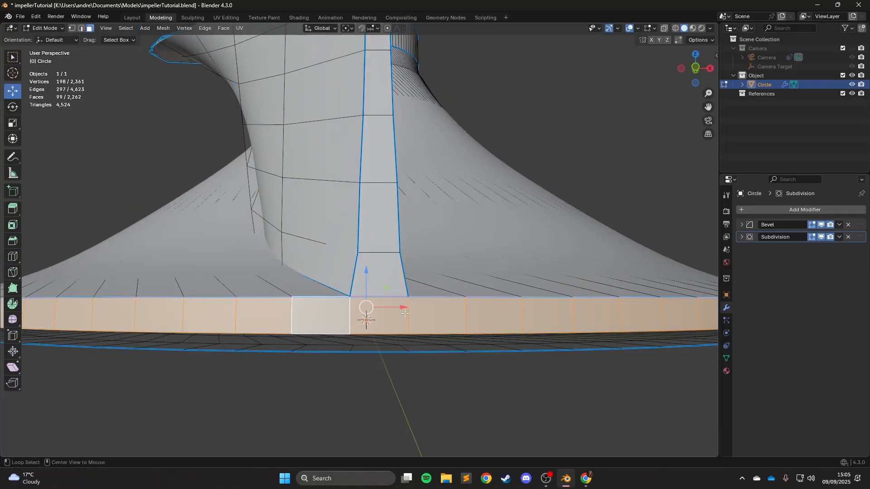
shift+click(380, 265)
shift+click(376, 180)
shift+click(381, 210)
middle_drag(382, 210, 386, 231)
scroll(385, 226, down, 1)
shift+click(374, 111)
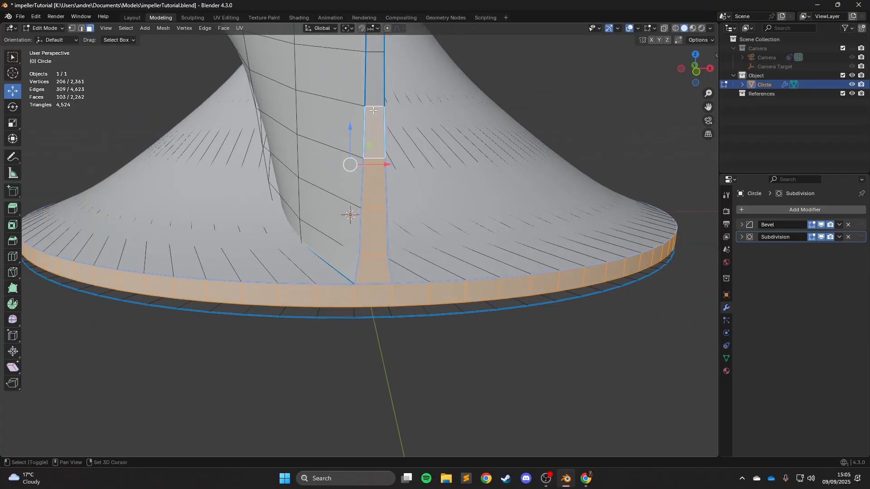
shift+middle_drag(378, 111, 382, 158)
shift+click(380, 83)
scroll(483, 249, up, 1)
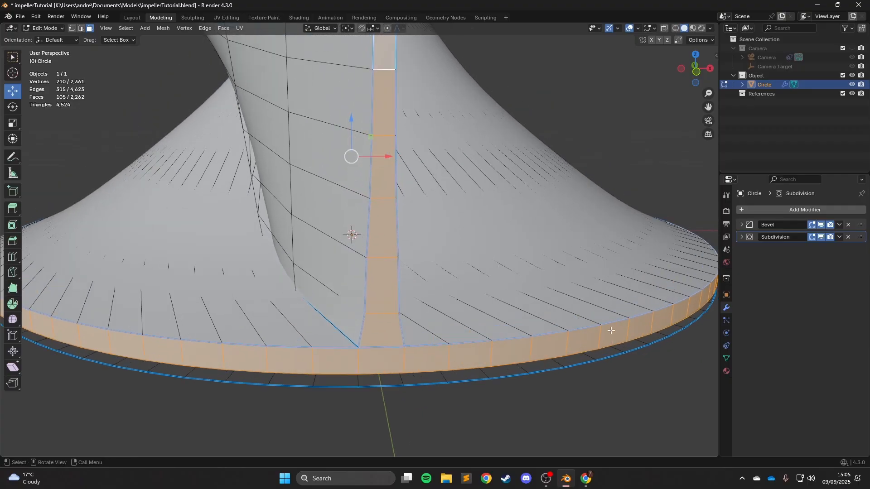
key(i)
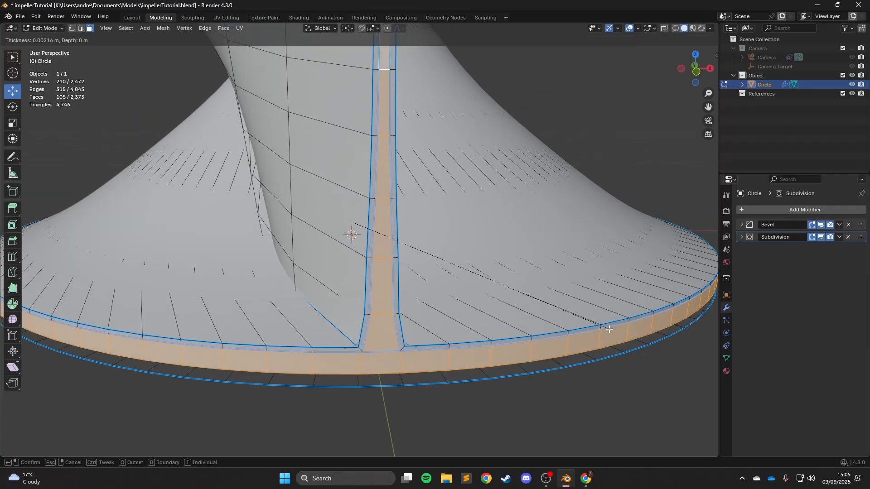
click(608, 329)
Step: Clear the bevel weight from the edges of the inset faces by applying a factor of -1 in edge selection mode
right_click(607, 327)
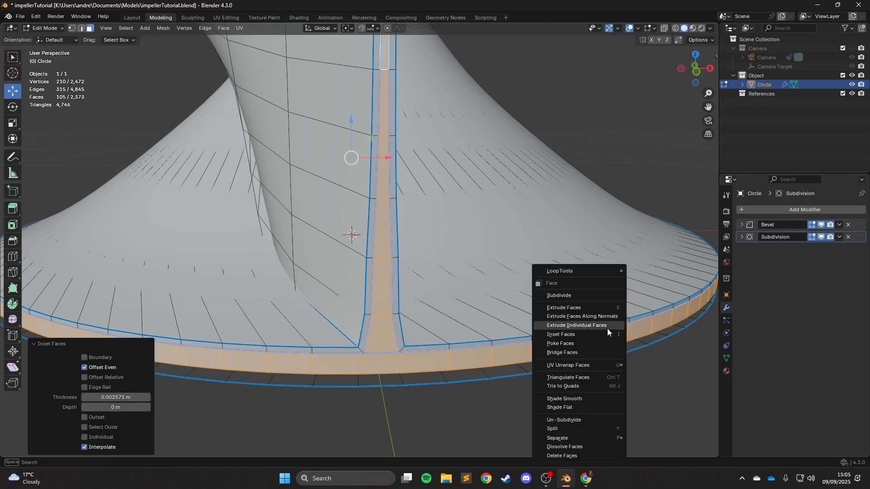
click(82, 28)
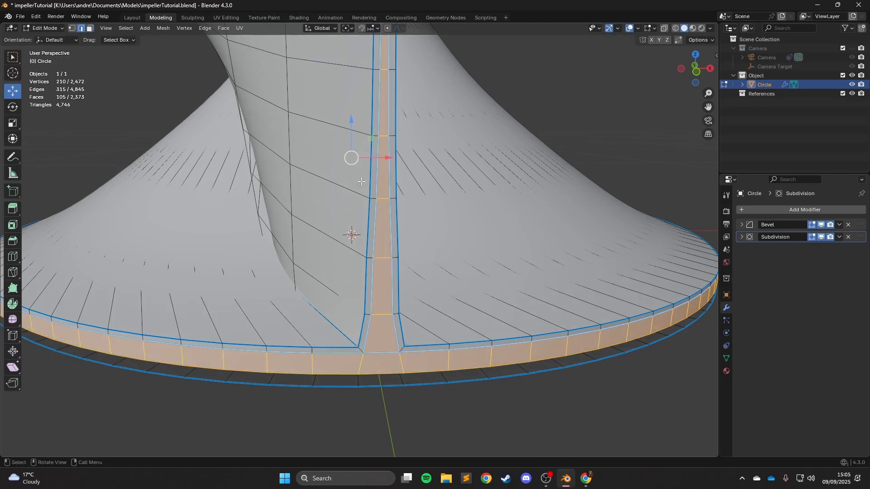
key(ctrl+e)
key(ctrl+e)
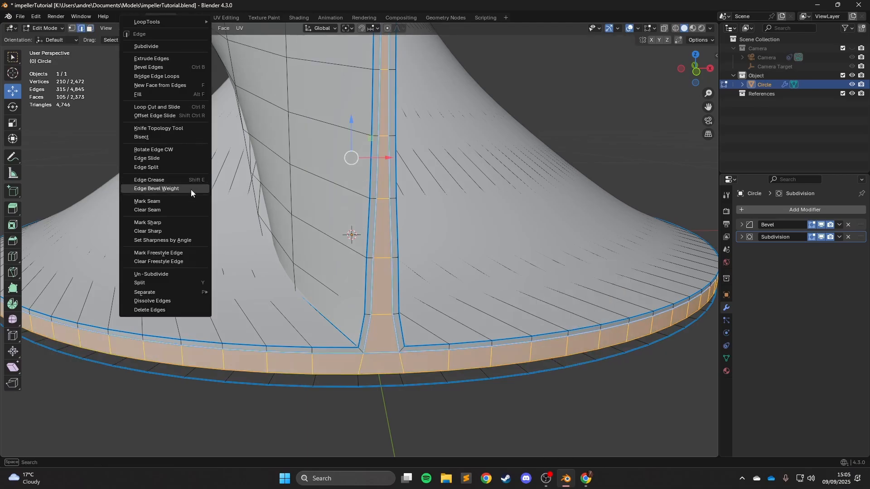
click(192, 189)
text(-1)
key(Return)
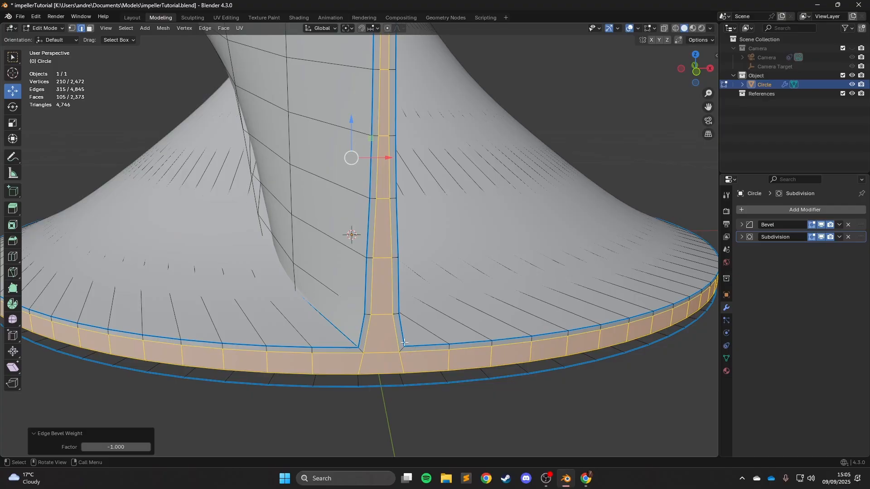
Step: Select the two short diagonal inset edges at the blade end's lower corners and set their bevel weight to 1
click(421, 327)
scroll(408, 337, up, 2)
middle_drag(322, 360, 312, 344)
scroll(313, 343, up, 1)
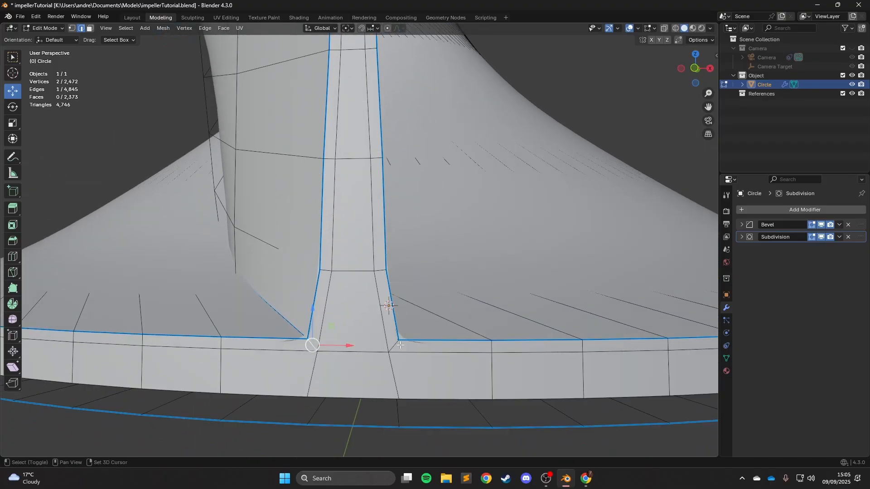
key(ctrl+e)
click(389, 336)
text(1)
key(Return)
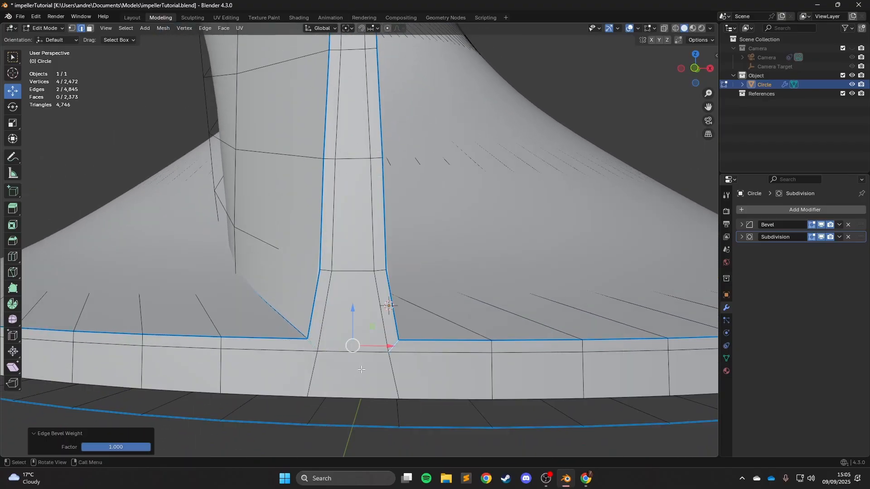
Step: Narrow the rim's bottom edge beneath the blade end and scale the inset edge above it to about 0.84
click(355, 400)
key(s)
click(462, 408)
key(s)
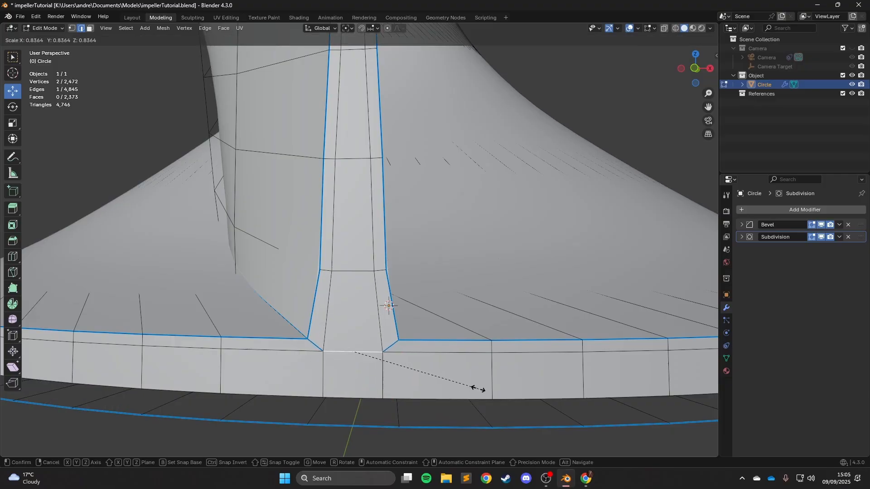
click(477, 388)
shift+middle_drag(478, 389, 456, 270)
key(Tab)
scroll(404, 245, up, 2)
mouse_move(403, 246)
middle_down()
mouse_move(517, 253)
mouse_move(361, 223)
mouse_move(402, 235)
middle_up()
key(Tab)
key(Tab)
scroll(473, 271, up, 3)
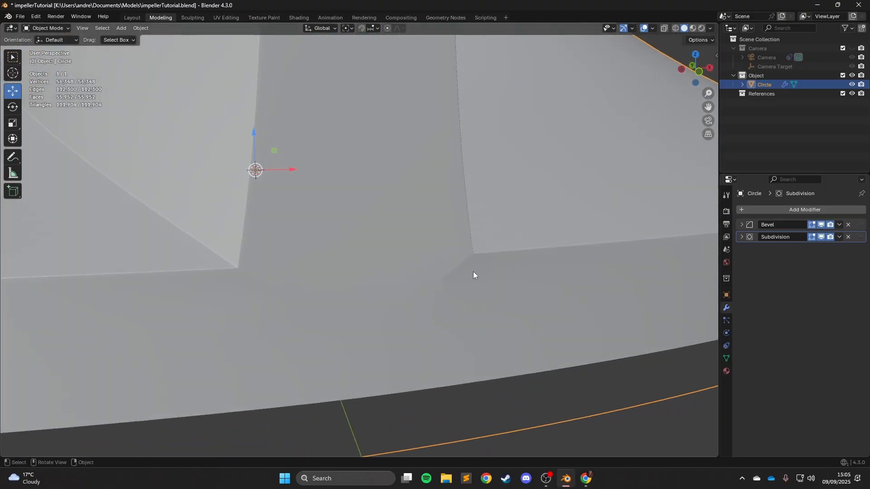
Step: Examine the subdivided topology around the blade's lower corners in wireframe with the Subdivision modifier's Optimal Display briefly disabled
key(Tab)
scroll(440, 267, up, 3)
scroll(443, 262, down, 4)
middle_drag(443, 262, 484, 284)
scroll(445, 249, up, 1)
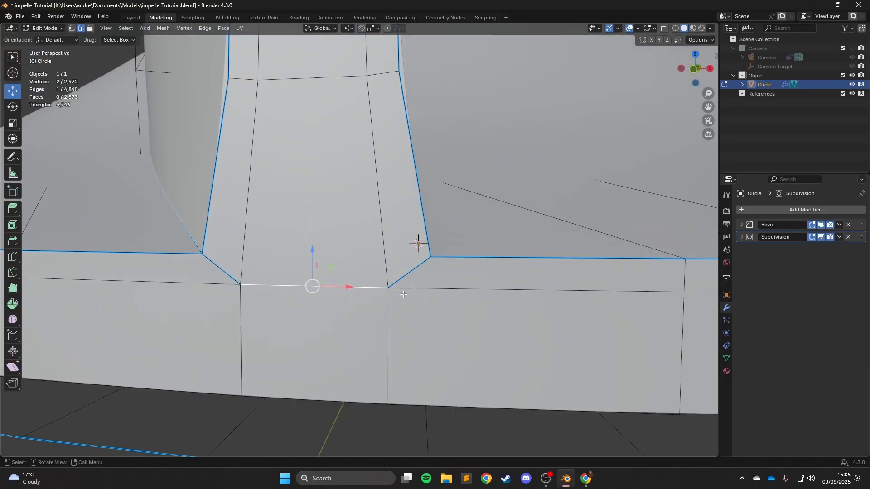
scroll(403, 295, down, 2)
key(shift+z)
scroll(439, 294, down, 2)
key(Tab)
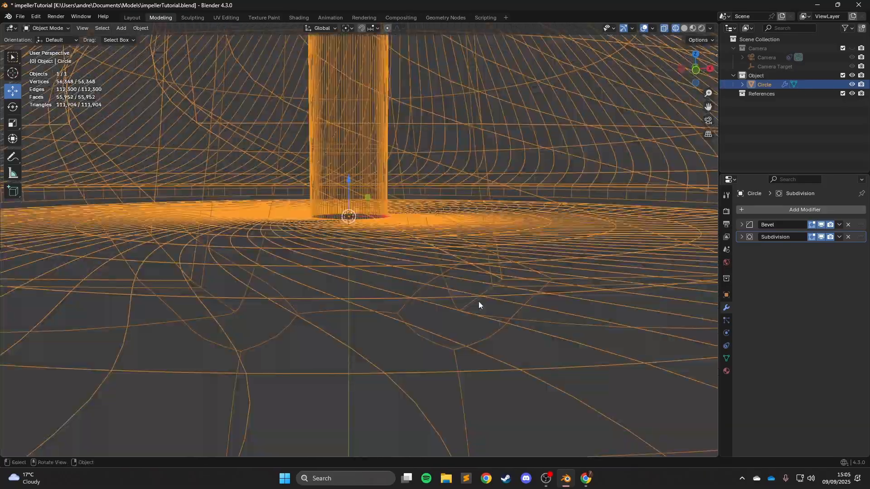
click(741, 236)
click(791, 294)
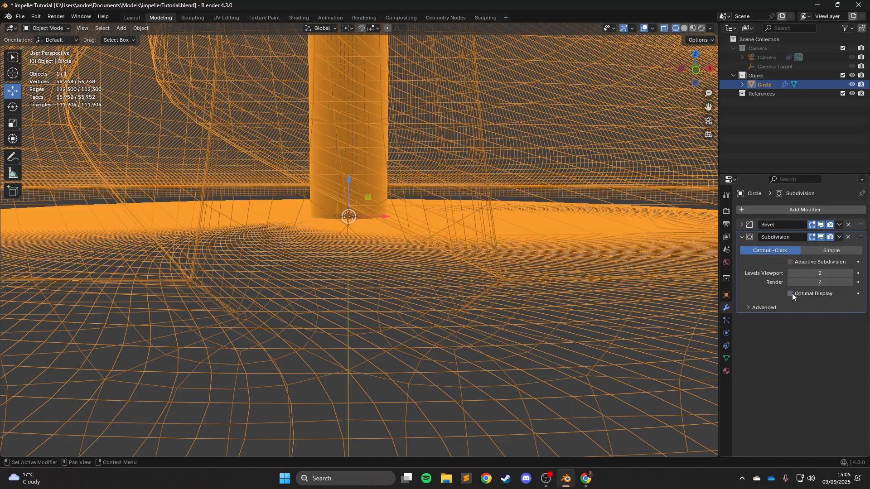
middle_drag(430, 294, 434, 274)
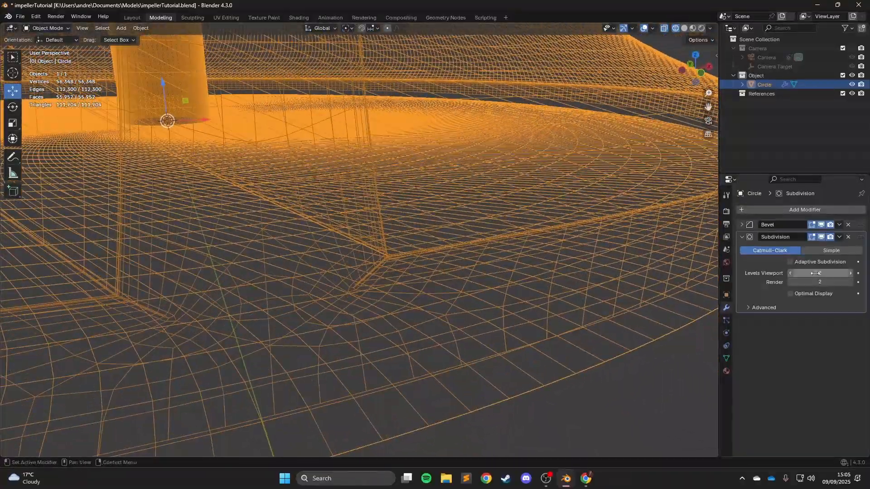
click(791, 294)
key(shift+z)
key(Tab)
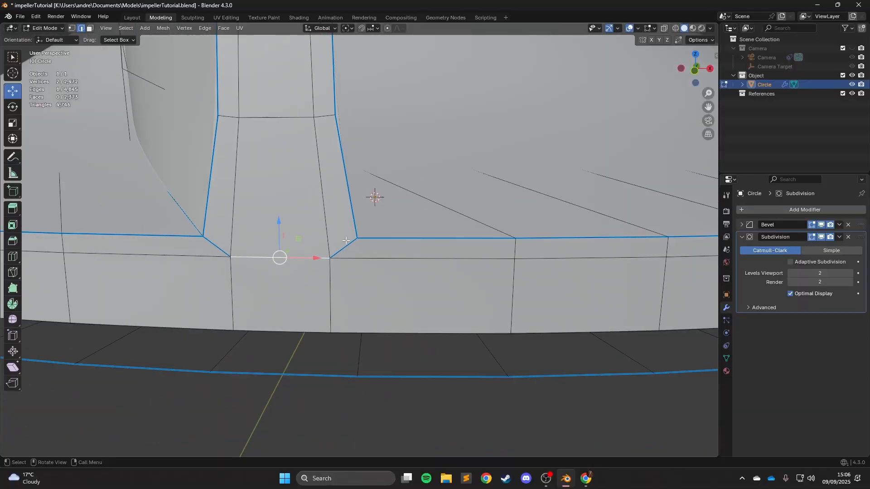
Step: Try to slide an inner corner vertex at the blade's foot along its diagonal edge by a factor of 0.869
scroll(346, 240, up, 2)
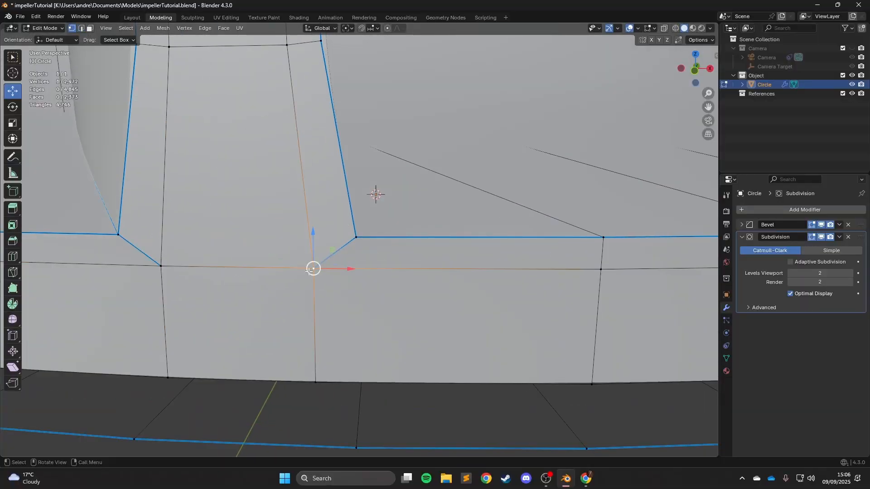
key(shift+v)
click(350, 248)
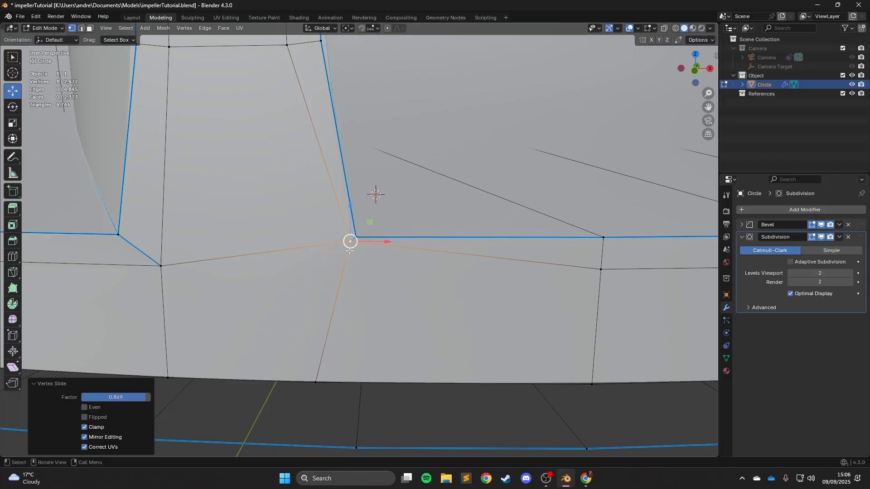
key(Tab)
middle_drag(389, 275, 374, 206)
key(Tab)
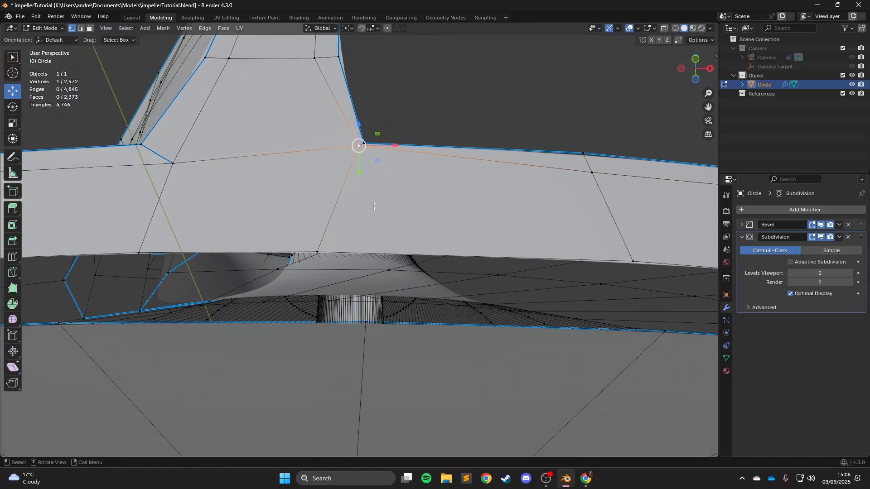
Step: Undo the vertex slide at the blade end's lower corner
middle_drag(377, 240, 357, 249)
middle_drag(296, 360, 346, 216)
middle_drag(406, 225, 365, 245)
click(359, 261)
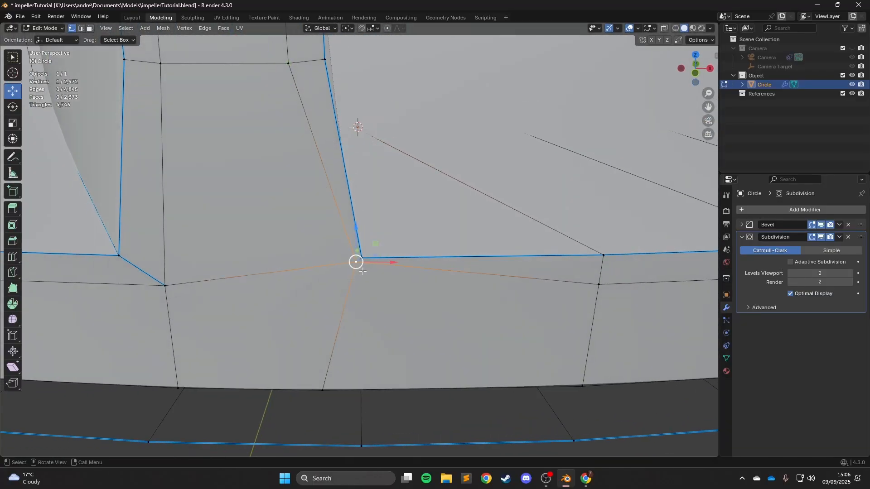
scroll(372, 267, down, 2)
right_click(406, 289)
right_click(346, 295)
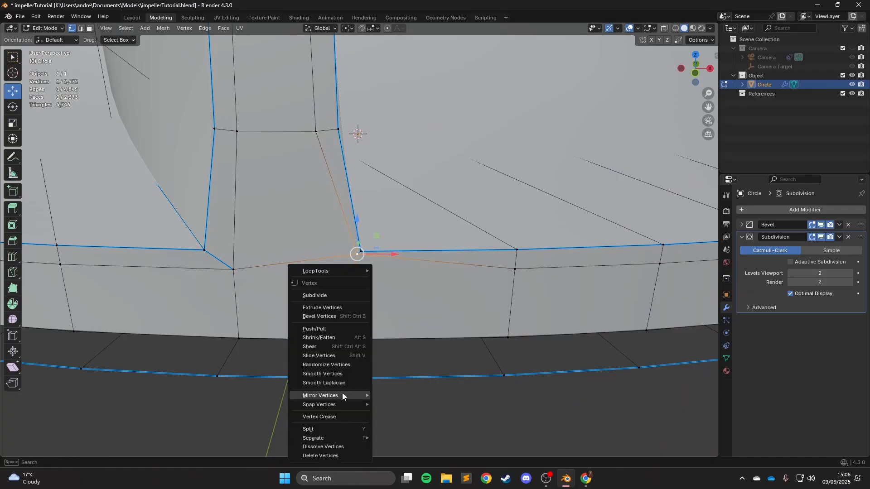
scroll(344, 224, up, 3)
middle_drag(340, 223, 350, 206)
key(ctrl+z)
key(ctrl+z)
key(Tab)
scroll(398, 233, down, 3)
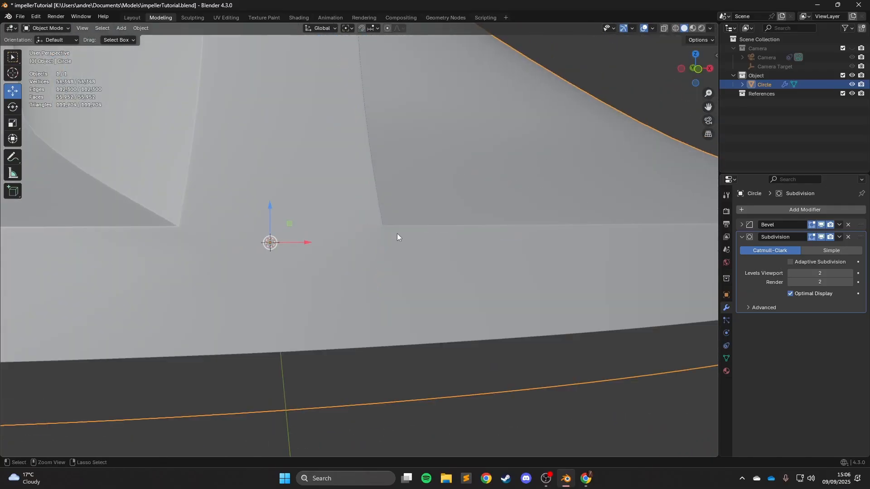
Step: Lower the two inner vertices where the blade end starts to flare by 0.003915 m and scale them closer together
key(Tab)
scroll(397, 234, down, 5)
middle_drag(396, 233, 382, 242)
scroll(257, 258, up, 3)
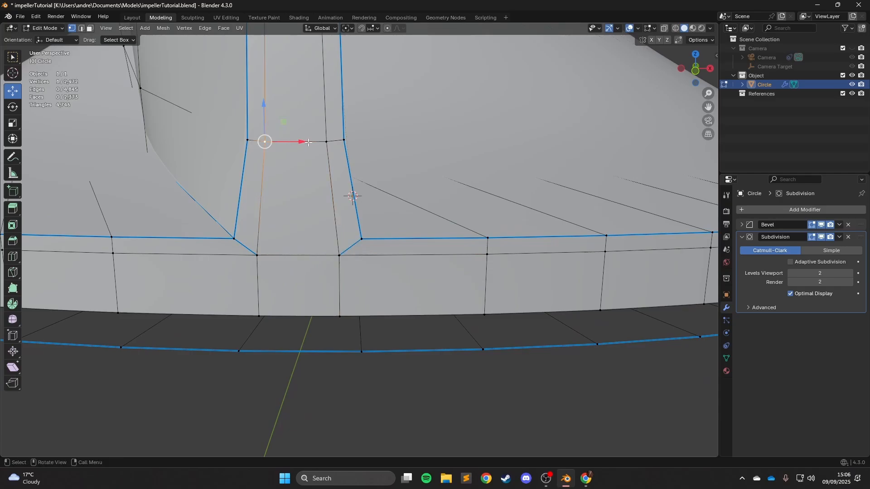
drag(297, 106, 316, 134)
key(s)
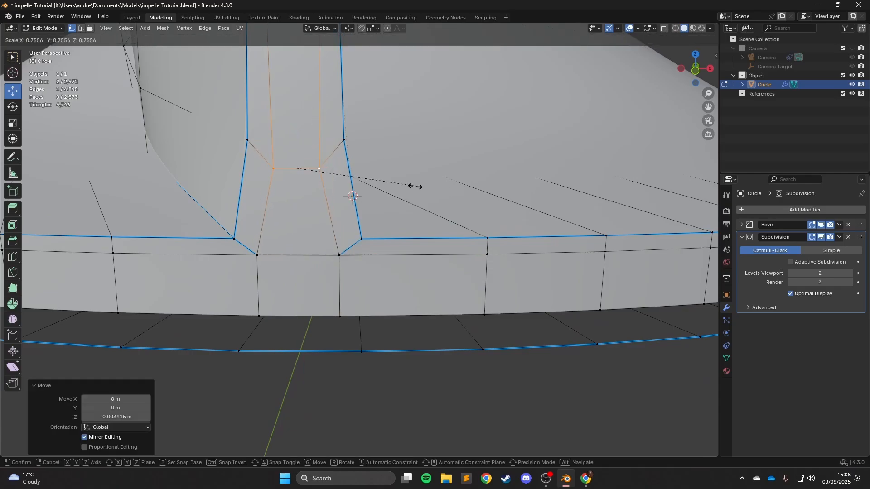
click(379, 179)
Step: Select the side-wall vertices on either side of the blade's foot and lower them by 0.003929 m
click(114, 255)
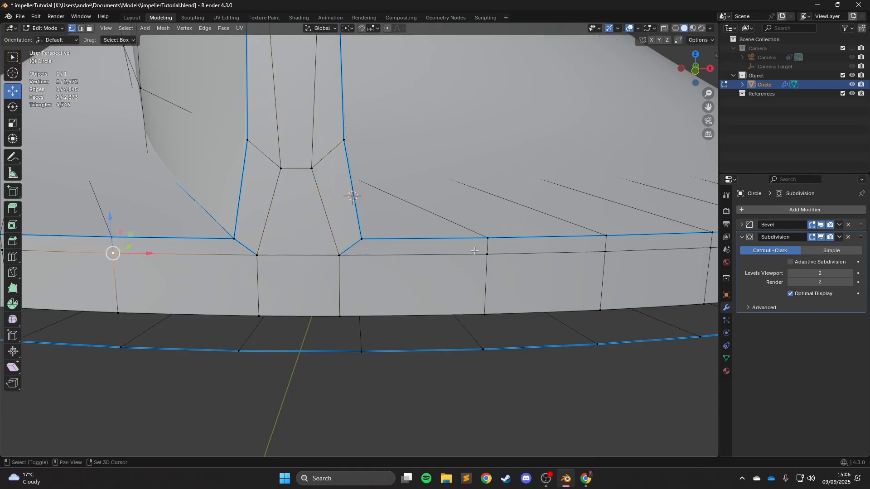
drag(298, 223, 297, 245)
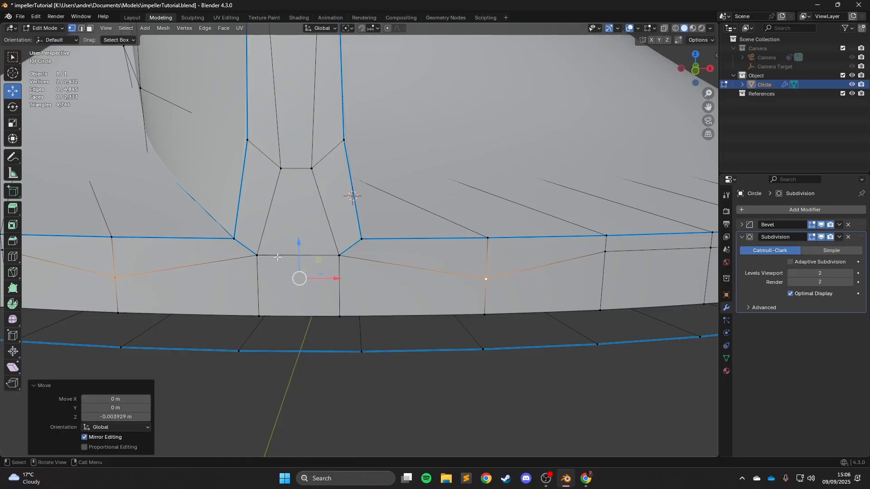
key(Tab)
middle_drag(336, 261, 383, 252)
key(Tab)
Step: Select the two inner corner vertices at the blade's foot and scale them closer together
click(400, 253)
scroll(399, 251, up, 2)
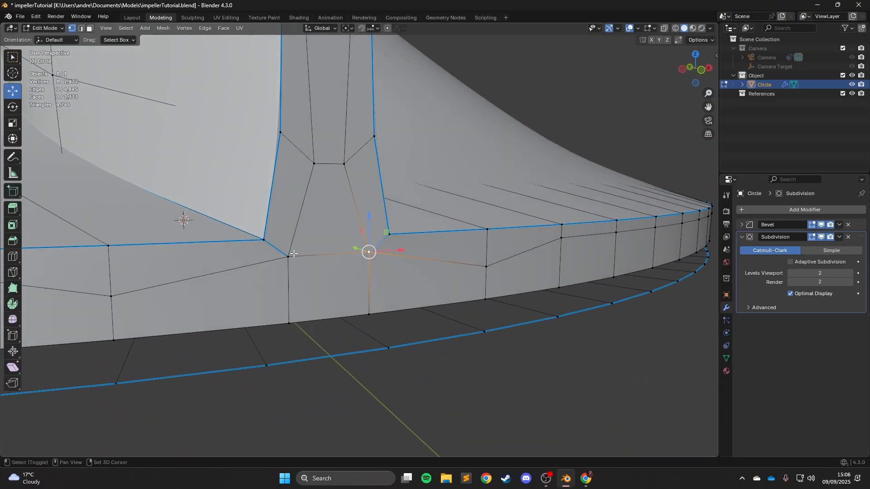
shift+click(291, 256)
key(s)
click(415, 278)
key(Tab)
middle_drag(342, 275, 340, 271)
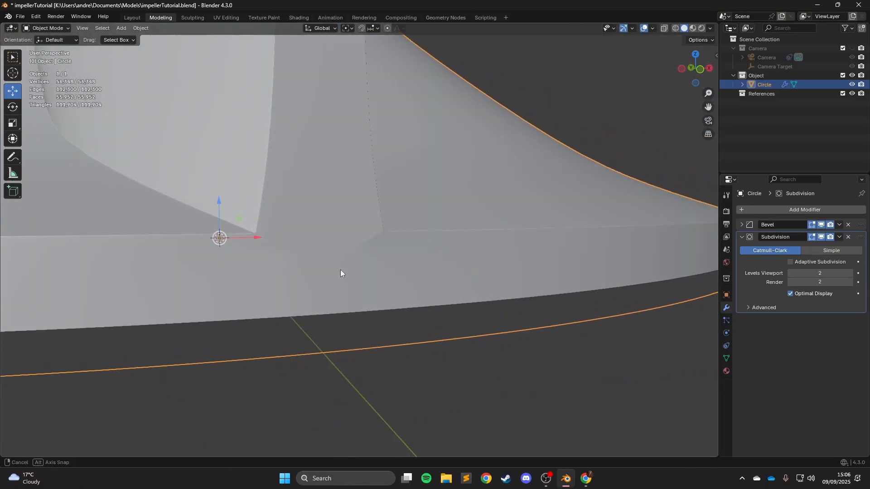
Step: Lower the two inner corner vertices slightly along Z and scale them by 1.112
key(Tab)
scroll(340, 270, up, 1)
drag(317, 226, 318, 244)
key(s)
click(481, 305)
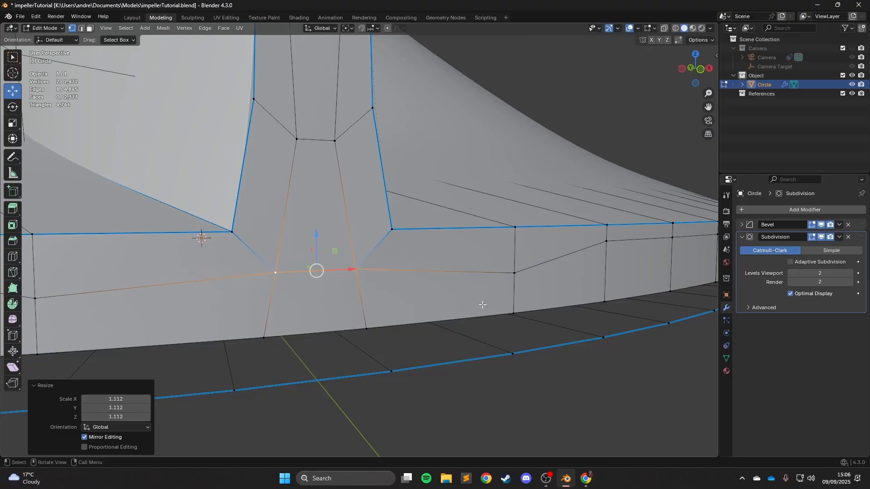
key(Tab)
middle_drag(439, 280, 416, 304)
scroll(424, 239, down, 4)
key(Tab)
scroll(388, 265, up, 4)
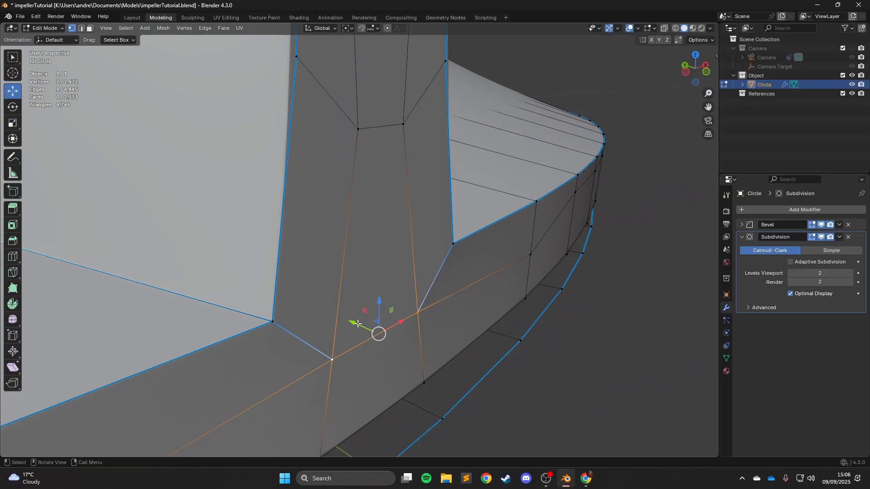
Step: Nudge the two inner corner vertices slightly along the Y axis and check the smoothed blade foot
drag(358, 323, 358, 323)
key(Tab)
middle_drag(522, 306, 496, 295)
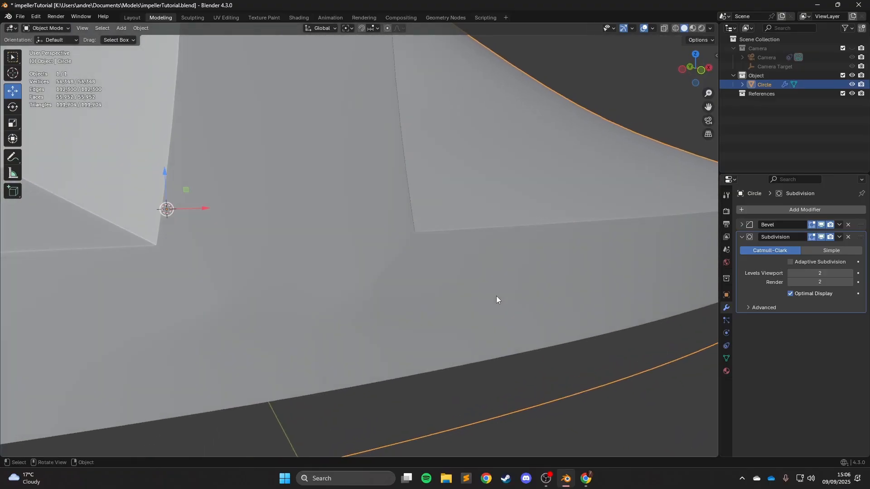
key(Tab)
key(Tab)
scroll(537, 190, down, 10)
middle_drag(536, 187, 477, 134)
scroll(491, 218, up, 4)
middle_drag(489, 181, 297, 240)
scroll(333, 269, up, 3)
Step: Try to connect an inner corner vertex at the blade's foot to the outer blade vertex above it
key(Tab)
scroll(290, 181, up, 2)
click(280, 104)
middle_drag(281, 105, 295, 124)
scroll(520, 253, down, 1)
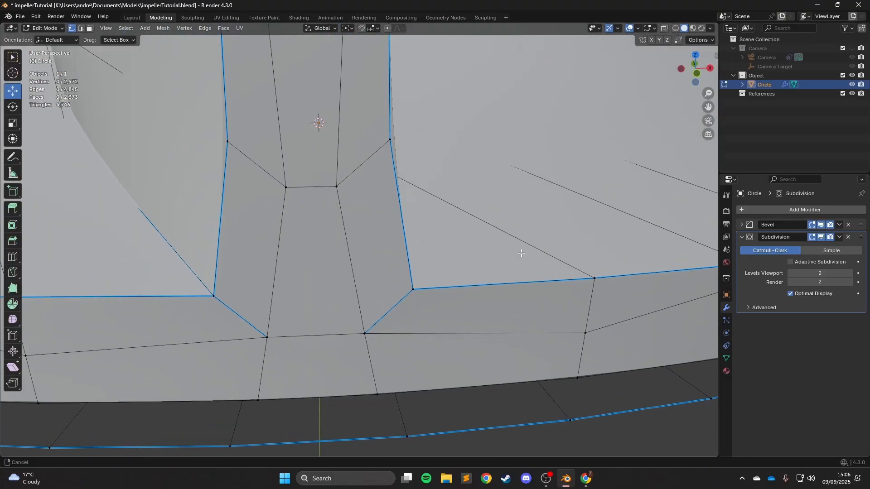
middle_drag(627, 333, 600, 296)
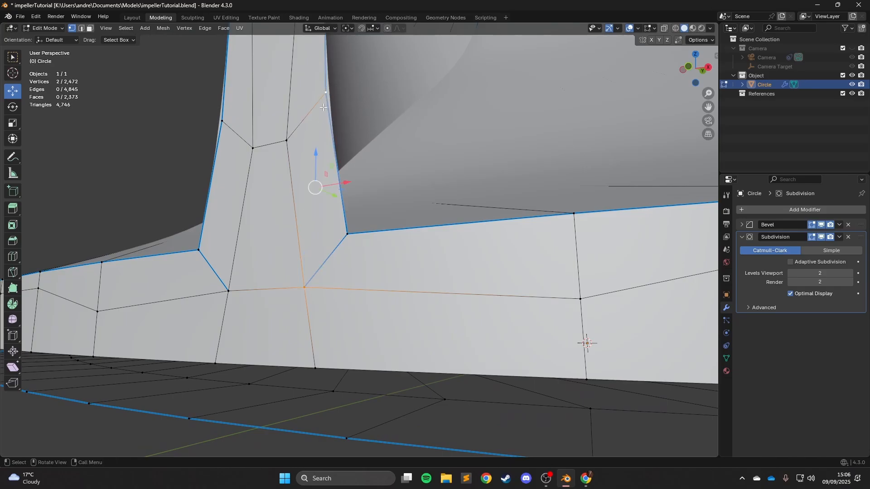
key(j)
middle_drag(323, 107, 378, 317)
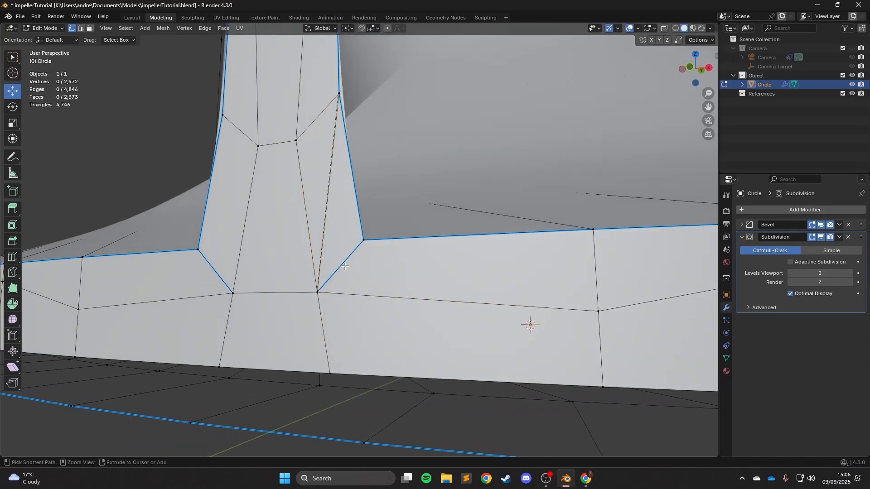
scroll(424, 281, down, 6)
middle_drag(376, 246, 405, 274)
scroll(423, 282, up, 7)
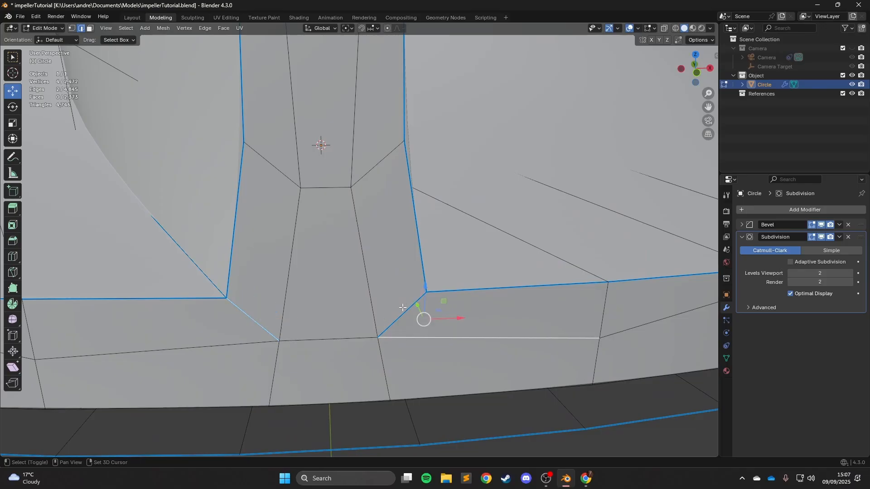
Step: Try removing the bevel weight from the two diagonal edges at the blade's foot with a factor of -1
shift+click(249, 314)
right_click(248, 314)
click(248, 312)
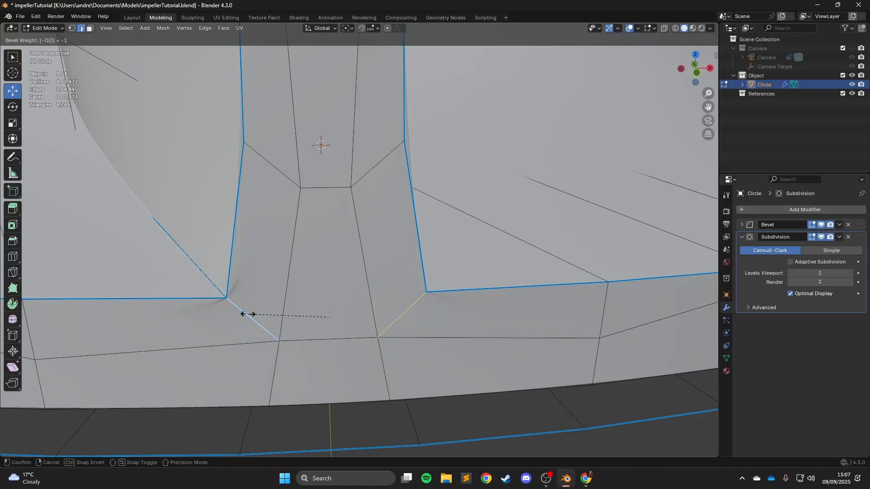
key(Return)
key(Tab)
middle_drag(469, 233, 443, 219)
scroll(443, 219, up, 3)
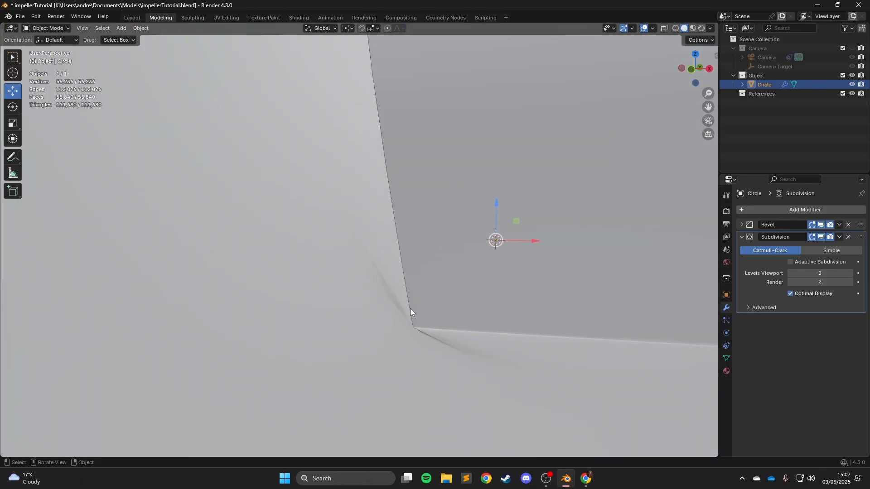
Step: Restore the bevel weight of the two diagonal edges at the blade's foot to 1
key(Tab)
scroll(410, 309, down, 4)
right_click(302, 243)
click(301, 243)
text(1)
key(Return)
key(Tab)
middle_drag(369, 246, 407, 262)
Step: Fill the open gap between the side wall and the disc's lower edge ring with faces all the way round
key(Tab)
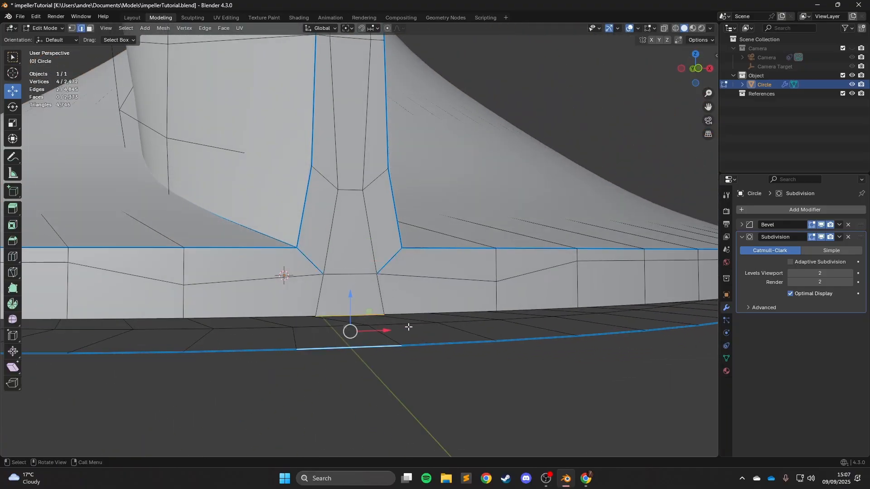
key(f)
click(393, 325)
scroll(390, 327, down, 3)
key(f)
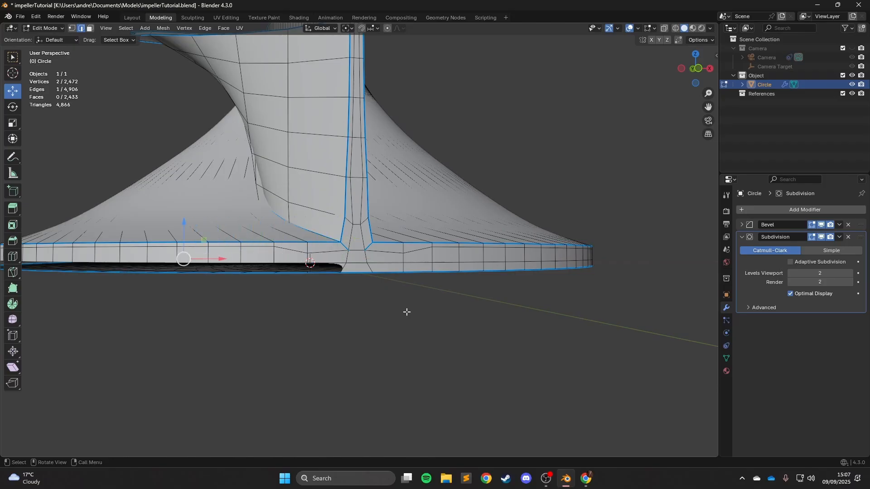
scroll(407, 312, down, 2)
key(Tab)
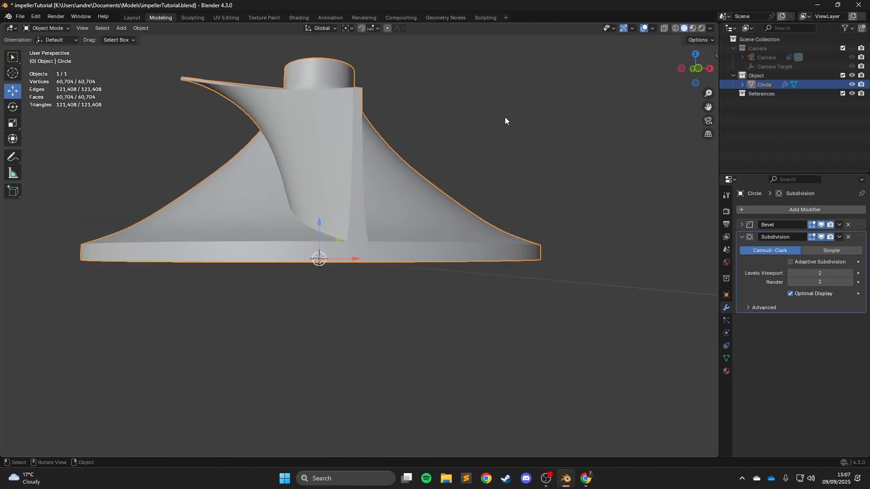
Step: Examine the smoothed impeller, its blade and the closed disc rim from several angles
middle_drag(504, 117, 544, 152)
scroll(453, 159, down, 2)
shift+middle_drag(441, 157, 477, 219)
middle_drag(477, 219, 523, 246)
middle_drag(638, 231, 477, 180)
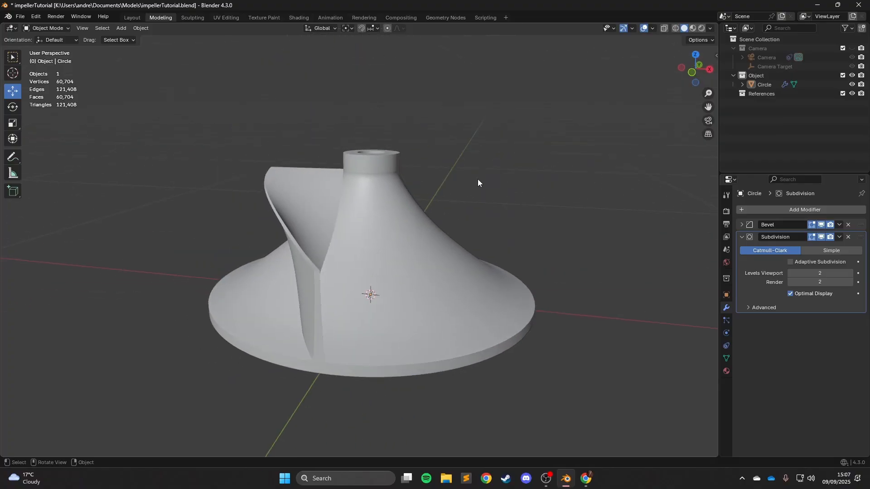
middle_drag(255, 91, 178, 344)
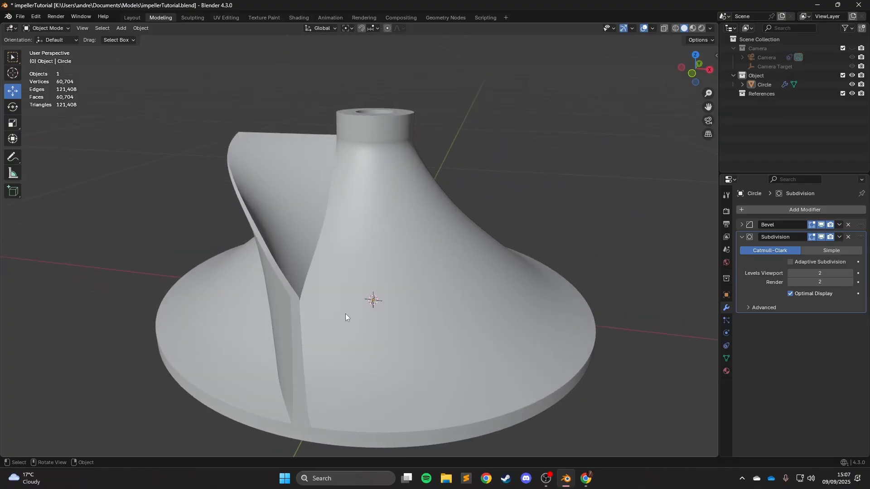
scroll(345, 314, down, 2)
middle_drag(152, 51, 176, 96)
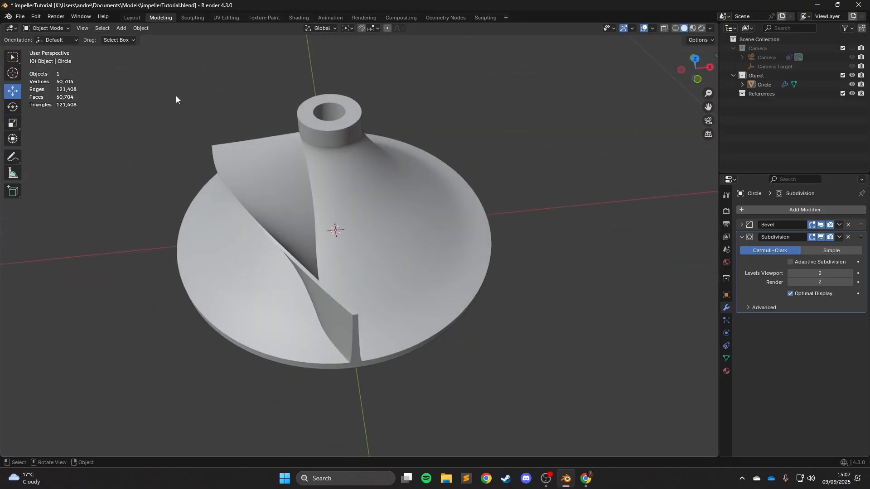
Step: Add a Plain Axes empty at the world origin, on the impeller's axis
click(122, 32)
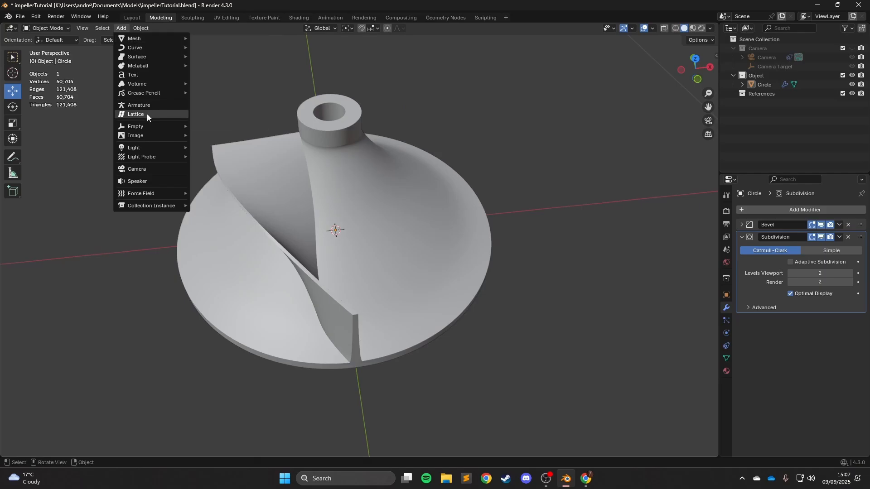
mouse_move(148, 126)
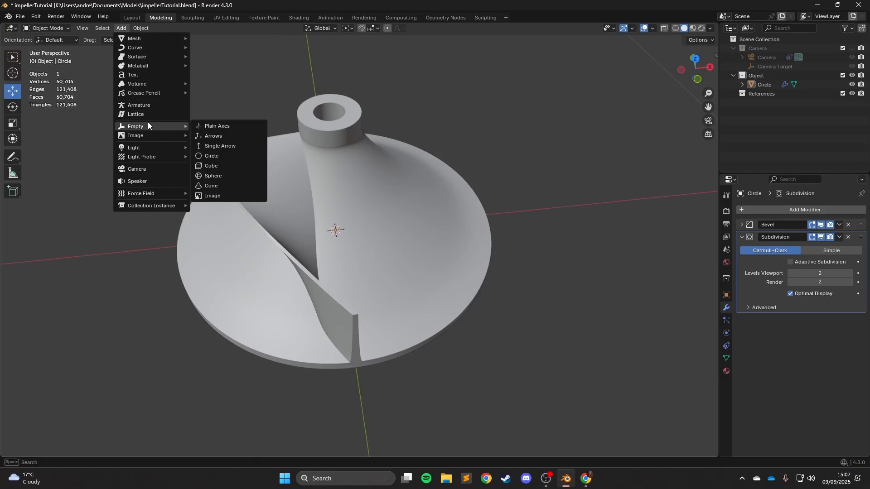
click(214, 126)
scroll(413, 170, down, 2)
scroll(413, 174, down, 2)
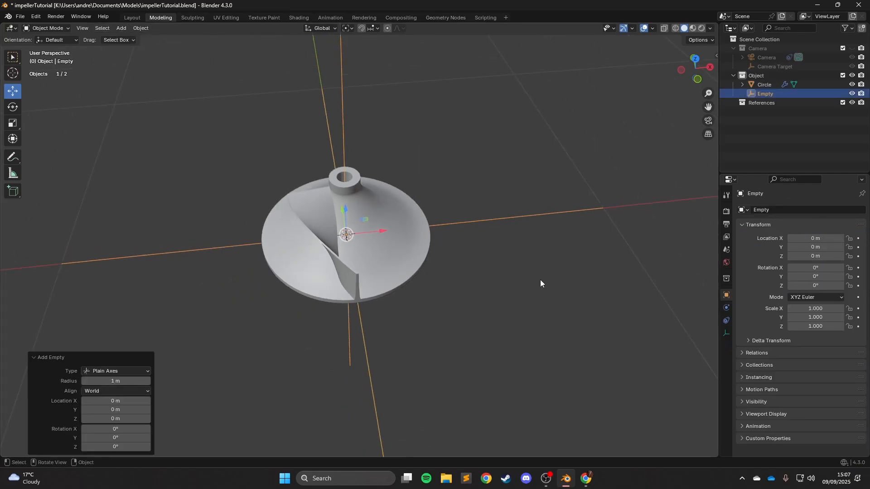
middle_drag(464, 337, 573, 354)
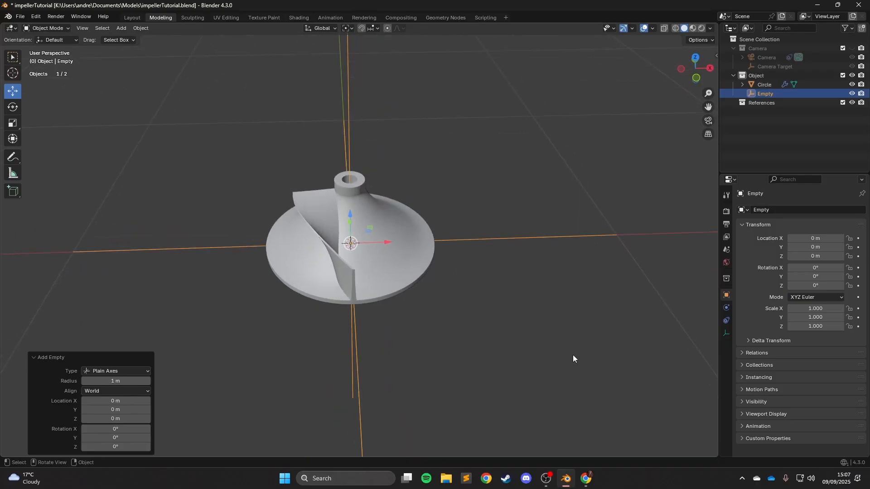
Step: Rotate the empty about the global Z axis by 360/11 degrees
key(r)
key(z)
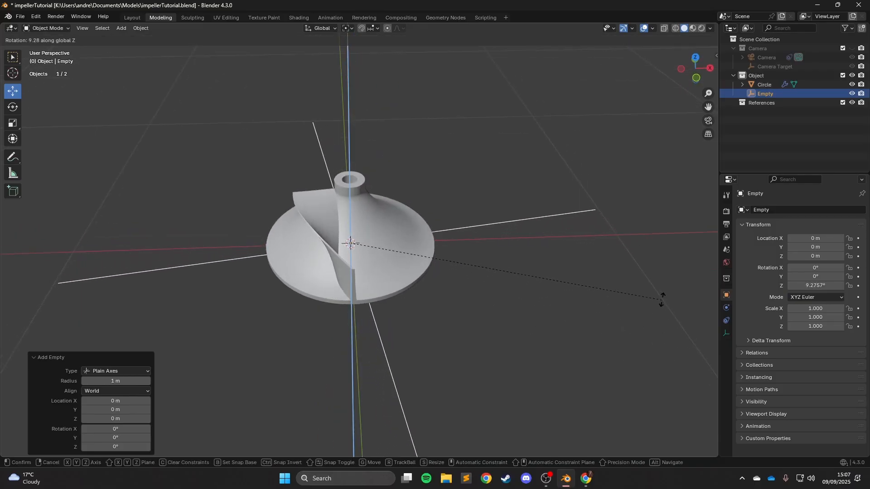
click(625, 297)
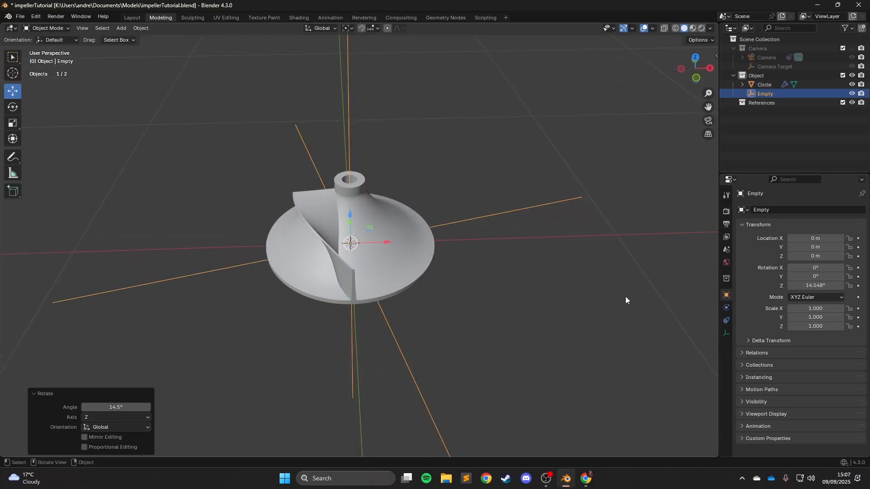
click(112, 407)
text(360)
key(Return)
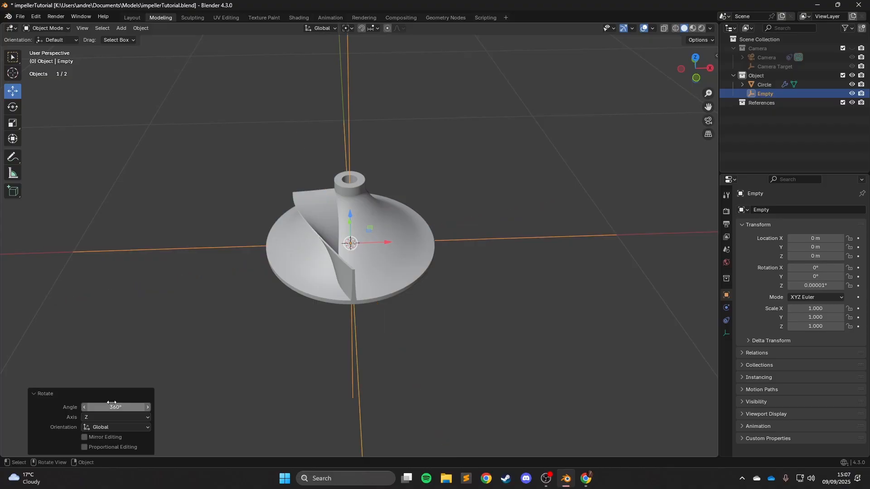
click(113, 407)
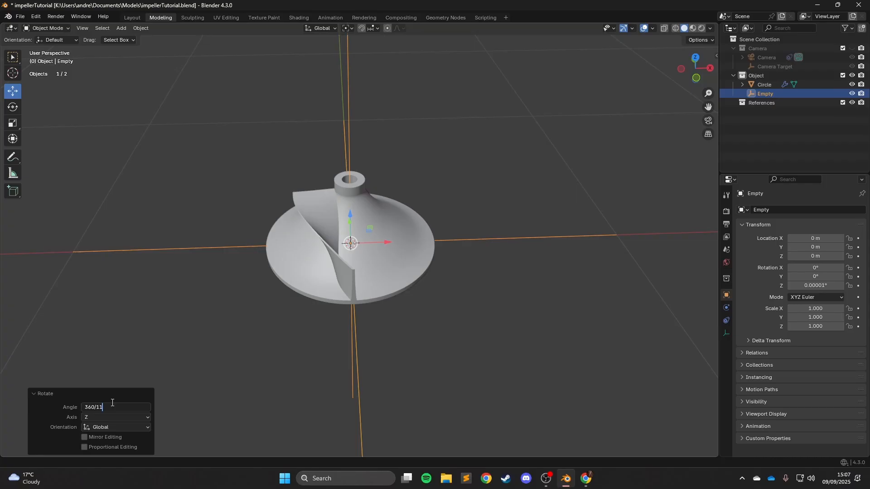
text(360/11)
key(Return)
scroll(247, 185, up, 1)
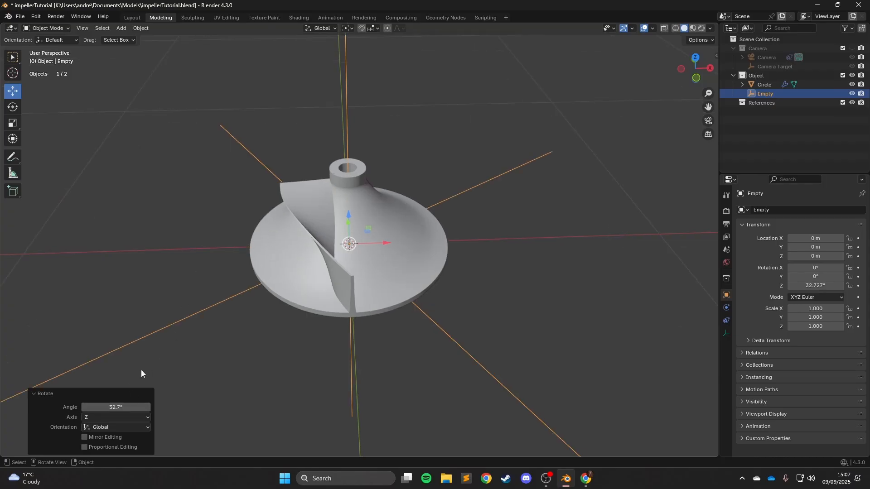
click(120, 408)
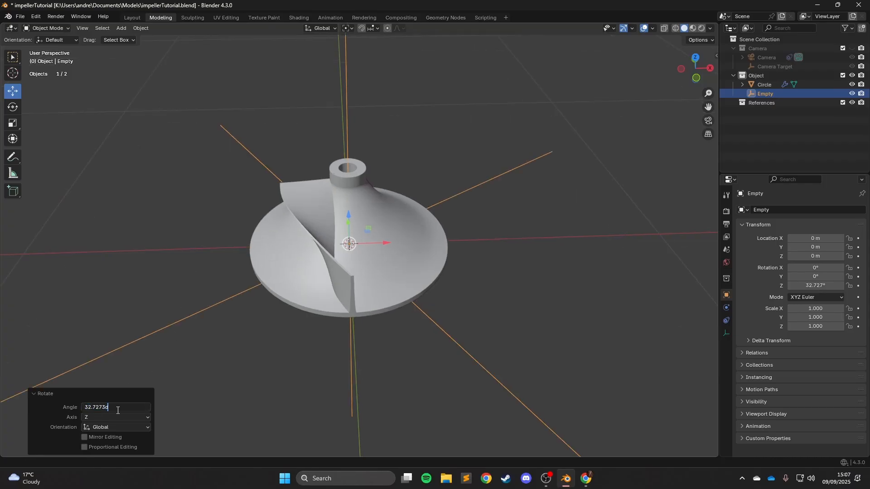
key(Escape)
Step: Select the impeller and add an Array modifier to it
middle_drag(408, 217, 367, 246)
click(401, 272)
middle_drag(401, 272, 542, 302)
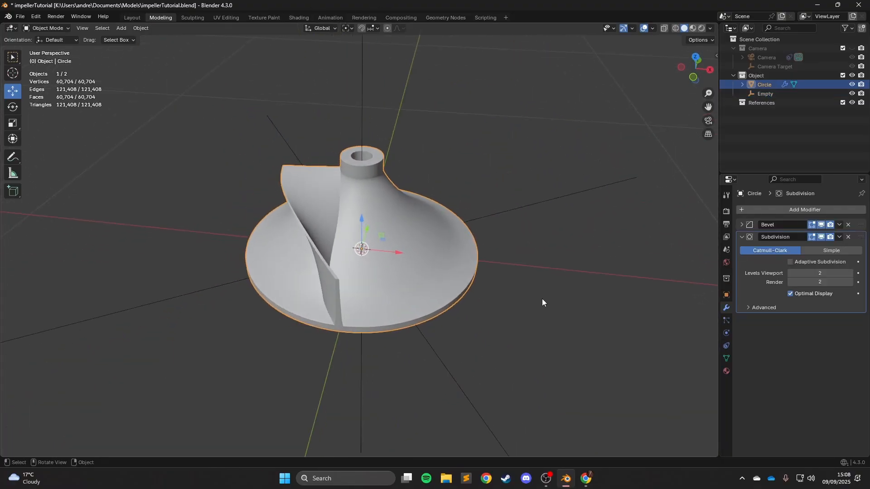
click(754, 208)
click(805, 210)
text(array)
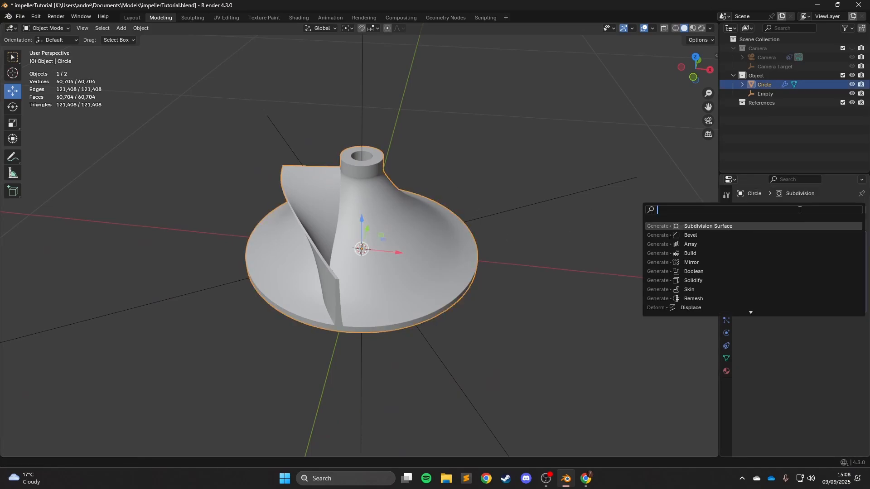
key(Return)
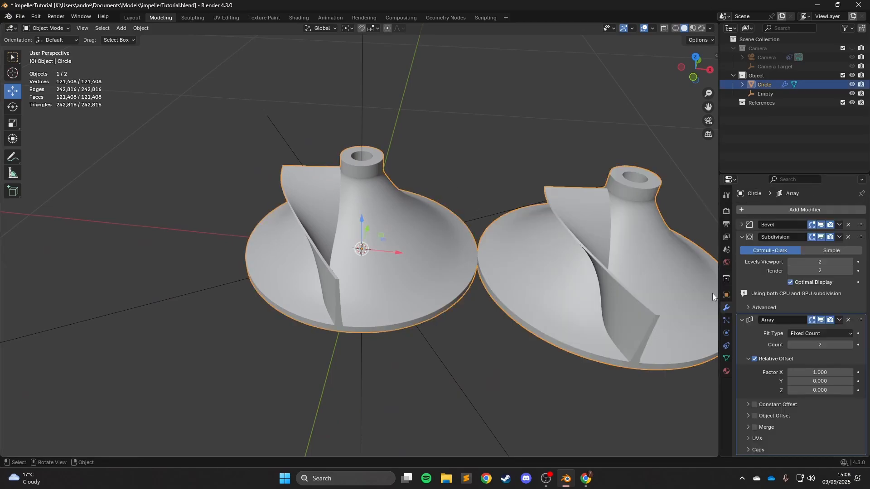
Step: Replace the array's relative offset with an object offset that uses the Empty
click(755, 358)
click(748, 405)
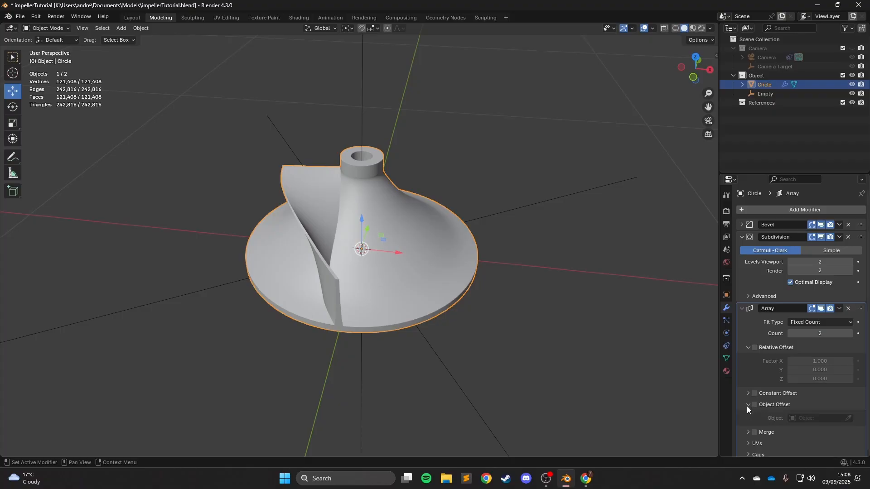
click(755, 403)
click(800, 417)
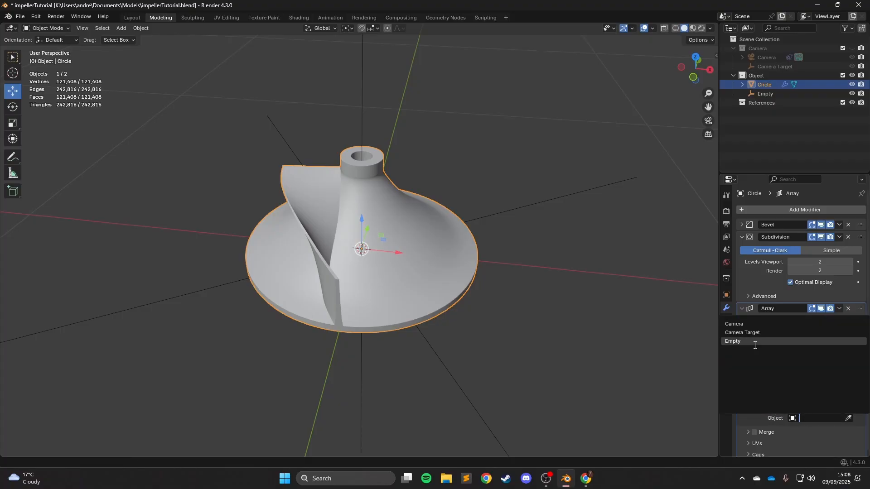
click(738, 342)
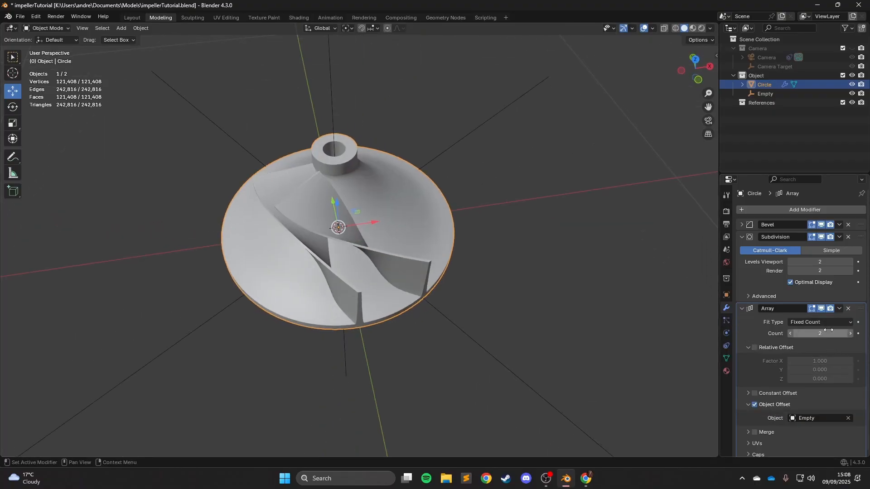
Step: Set the array count to 11 and check the full ring of blades
click(829, 331)
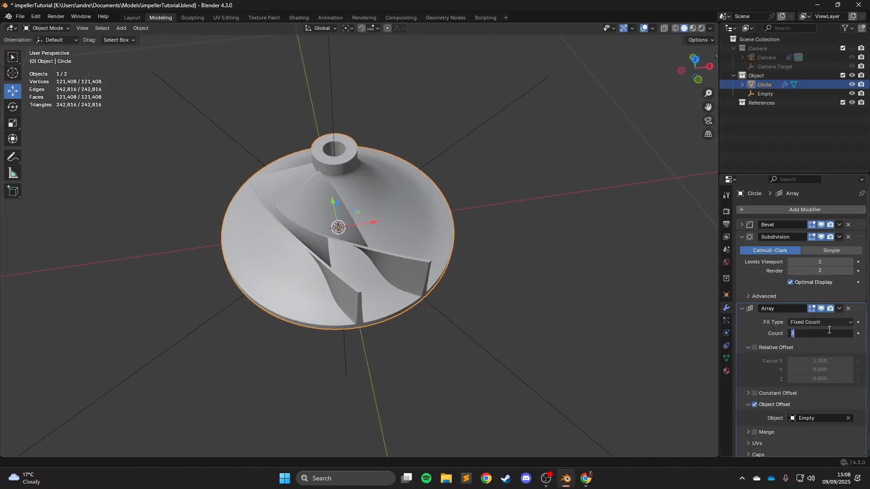
text(11)
key(Return)
mouse_move(588, 290)
middle_down()
mouse_move(573, 280)
mouse_move(676, 322)
mouse_move(551, 260)
mouse_move(654, 270)
mouse_move(502, 215)
mouse_move(553, 291)
mouse_move(434, 293)
mouse_move(394, 254)
mouse_move(572, 303)
mouse_move(581, 327)
mouse_move(423, 259)
mouse_move(442, 243)
mouse_move(500, 262)
mouse_move(622, 273)
mouse_move(739, 248)
middle_up()
key(shift+z)
key(shift+z)
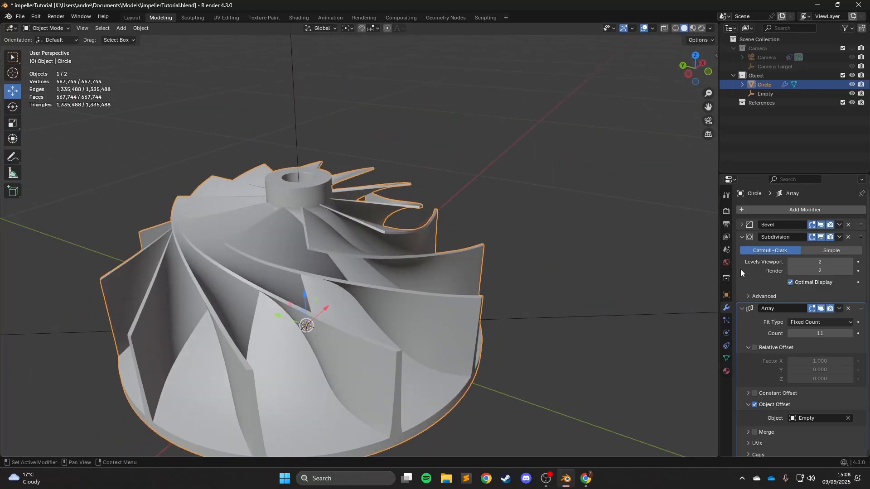
Step: Move the Array modifier above Bevel and Subdivision in the stack and collapse the modifier settings
click(741, 308)
drag(860, 308, 860, 224)
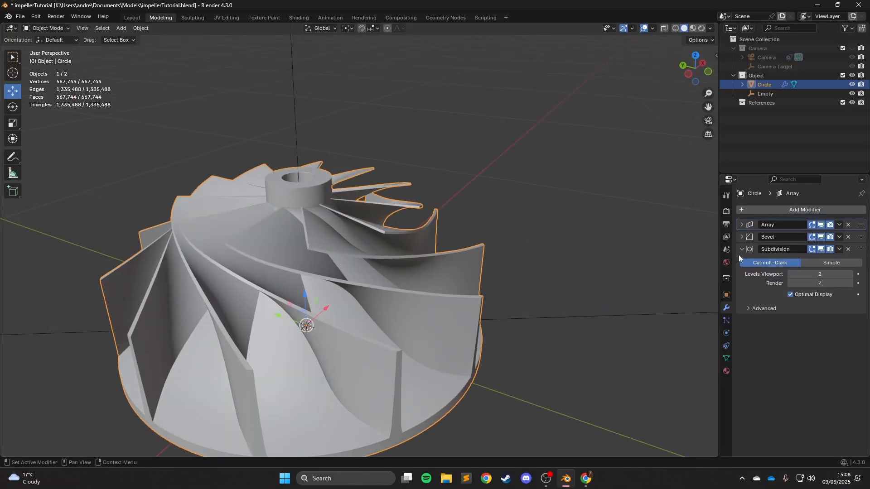
click(739, 255)
click(741, 248)
click(740, 237)
click(740, 238)
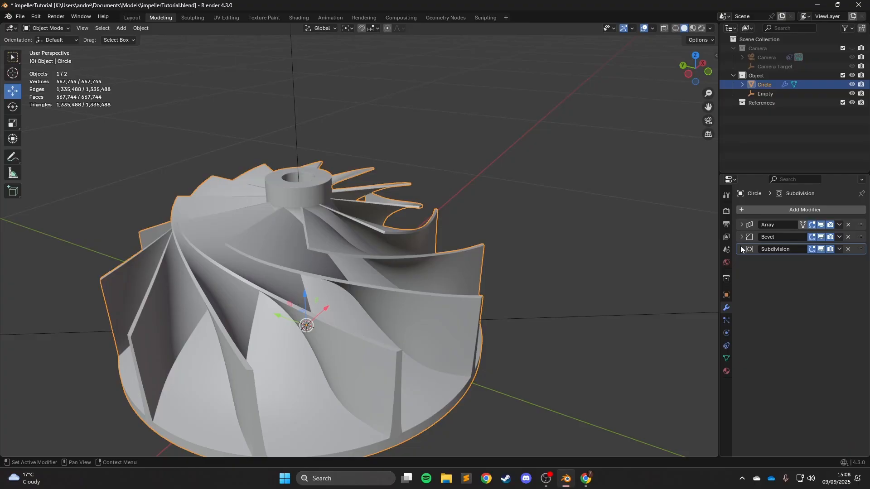
Step: Turn off the viewport display of Subdivision and Bevel and inspect the base mesh at the blade's foot
click(819, 249)
click(821, 238)
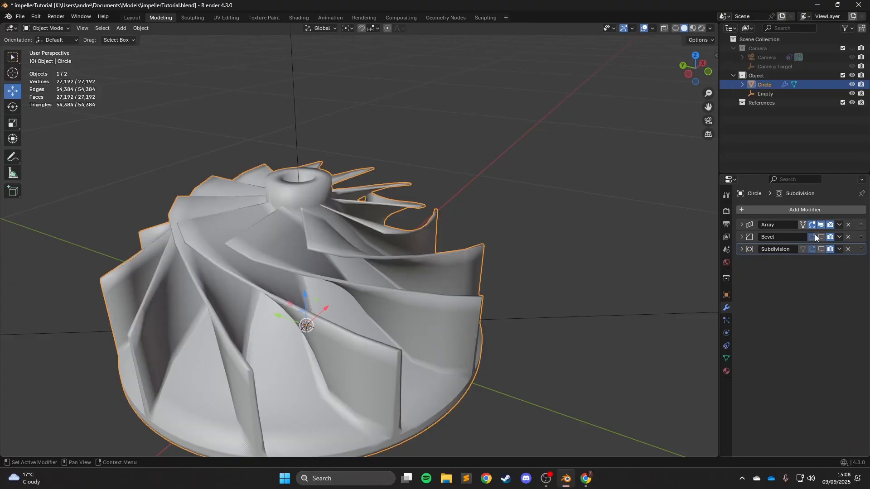
middle_drag(602, 308, 451, 301)
key(Tab)
scroll(432, 282, up, 2)
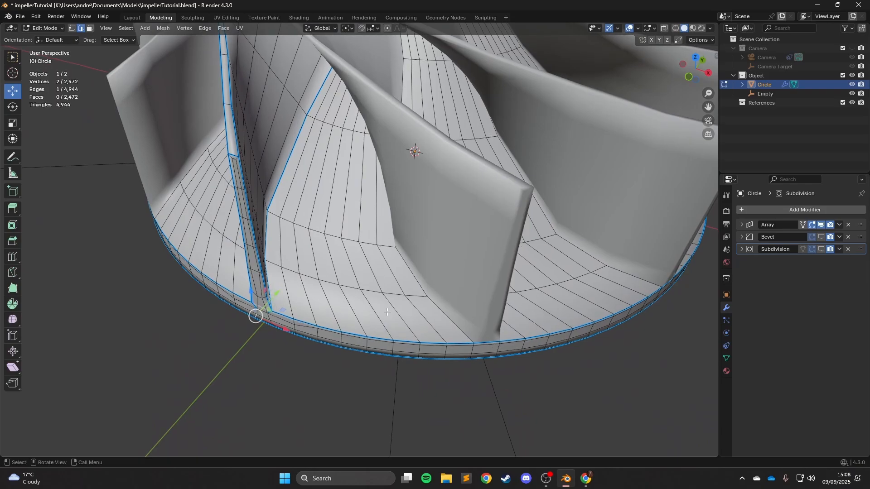
middle_drag(442, 317, 333, 300)
scroll(332, 300, down, 1)
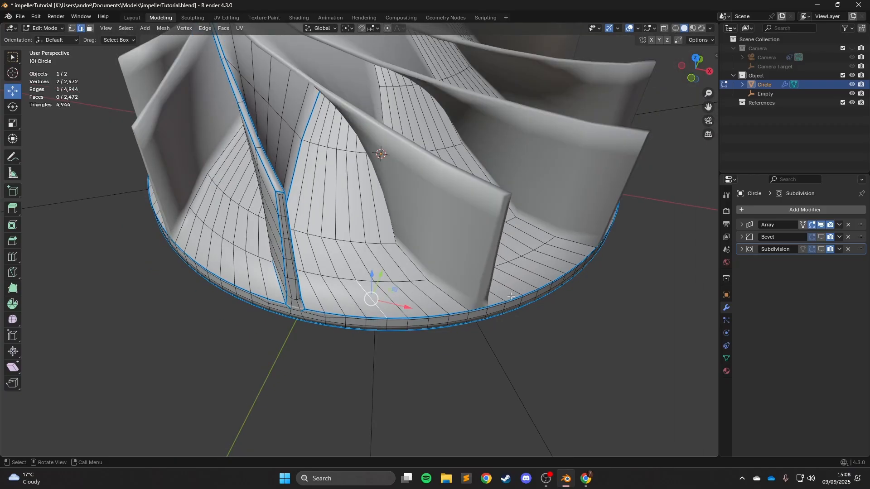
Step: Turn off the Array modifier's viewport display and return to editing the single-blade mesh
key(Tab)
click(822, 225)
key(Tab)
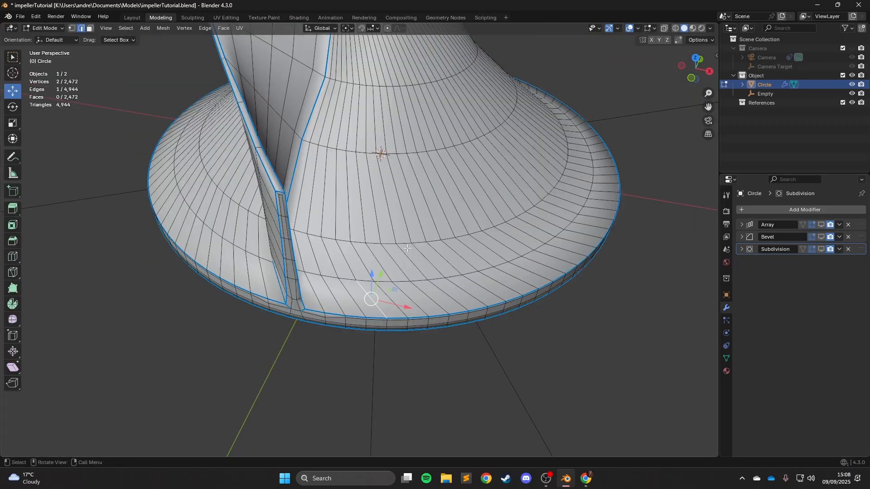
middle_drag(317, 276, 347, 261)
scroll(355, 255, up, 3)
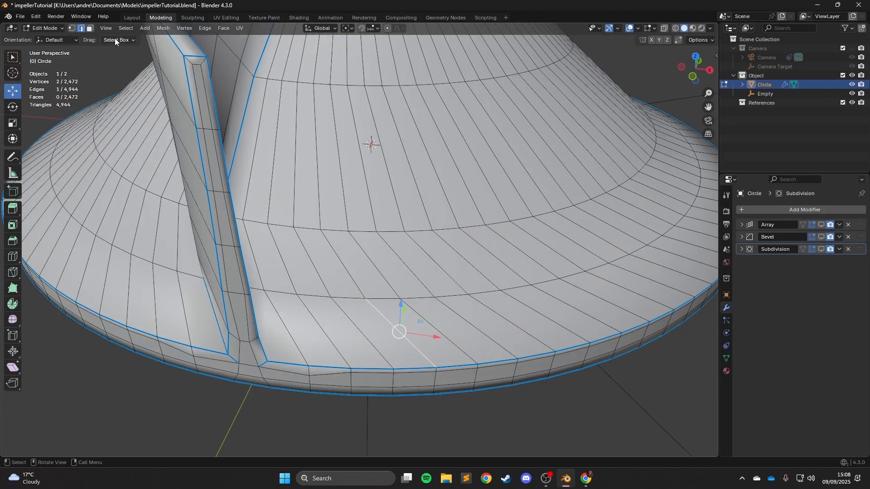
Step: Delete the radial face loop five segments away from the blade on its first side
click(293, 329)
click(366, 330)
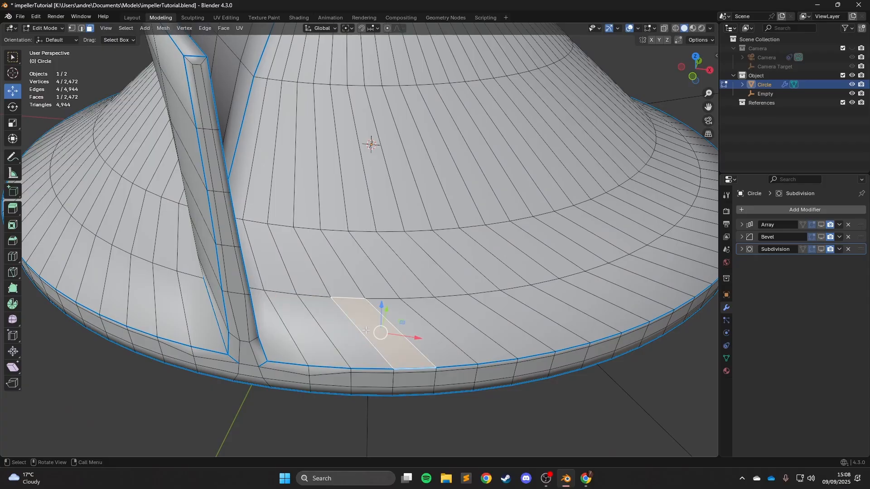
click(422, 335)
click(424, 322)
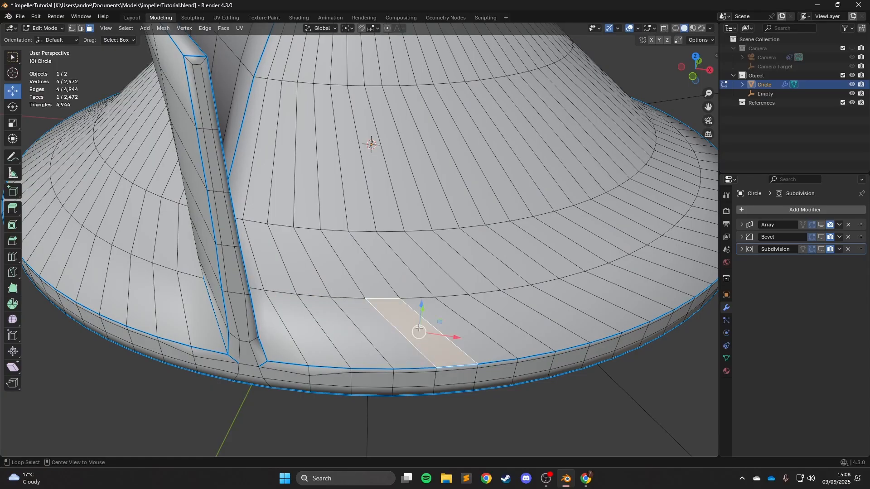
alt+click(401, 316)
alt+click(384, 298)
middle_drag(383, 298, 375, 287)
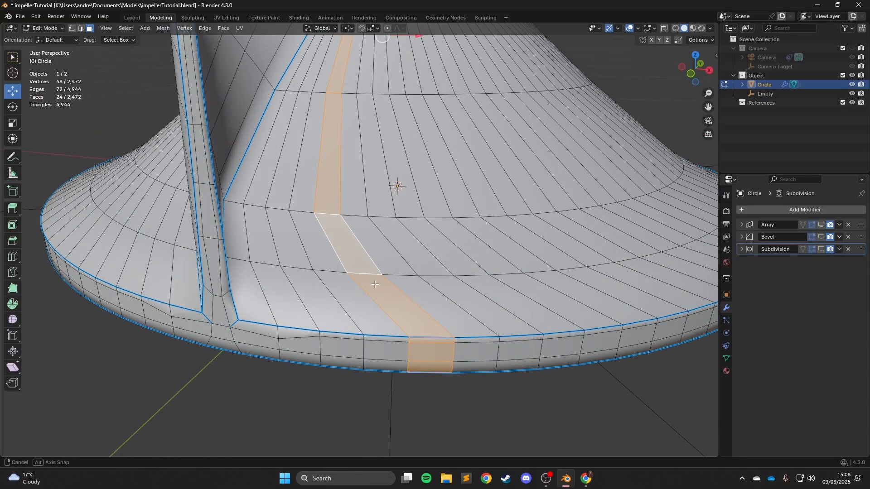
scroll(375, 288, down, 1)
key(x)
click(374, 286)
Step: Delete the matching radial face loop five segments away on the blade's opposite side
middle_drag(245, 294, 275, 301)
shift+middle_drag(276, 301, 417, 340)
click(432, 342)
click(401, 341)
click(369, 336)
click(339, 330)
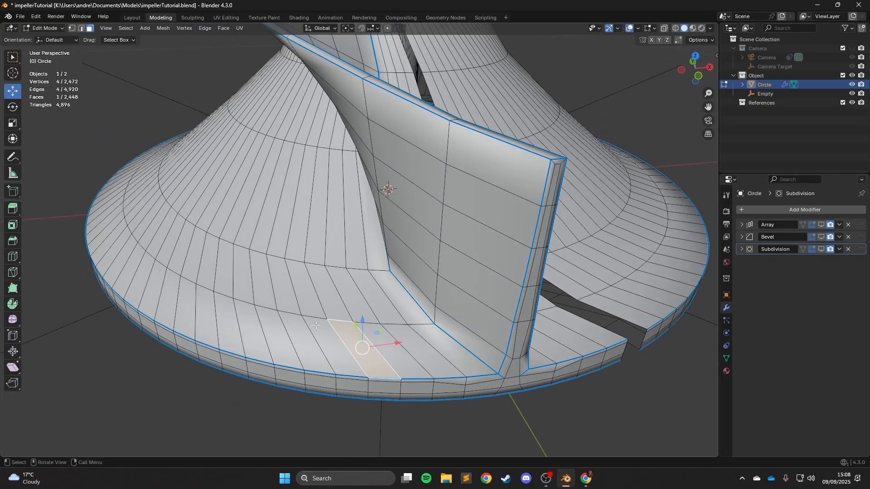
alt+click(314, 315)
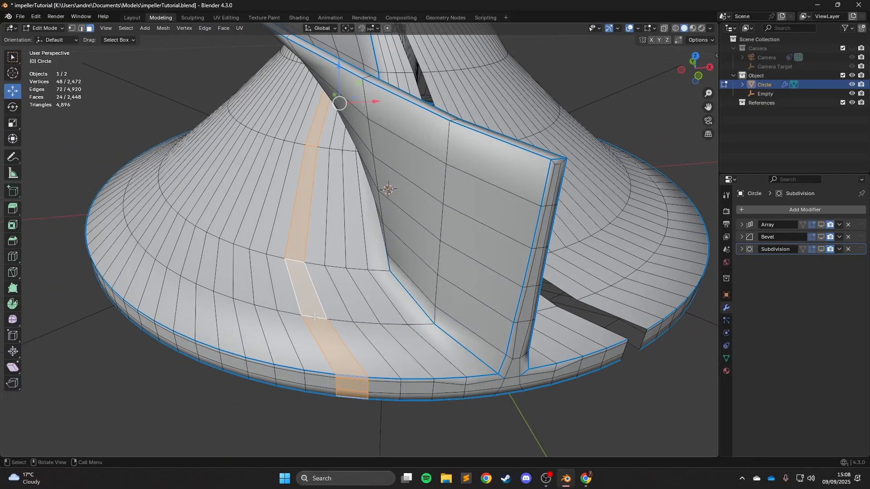
key(x)
click(336, 322)
Step: Delete the remaining disconnected part of the disc and hub, keeping only the wedge with the blade
middle_drag(281, 274, 253, 241)
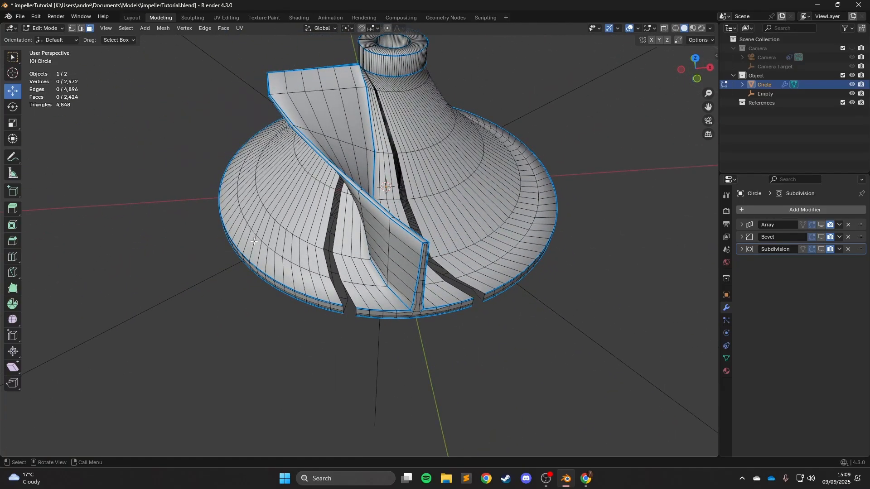
key(l)
key(x)
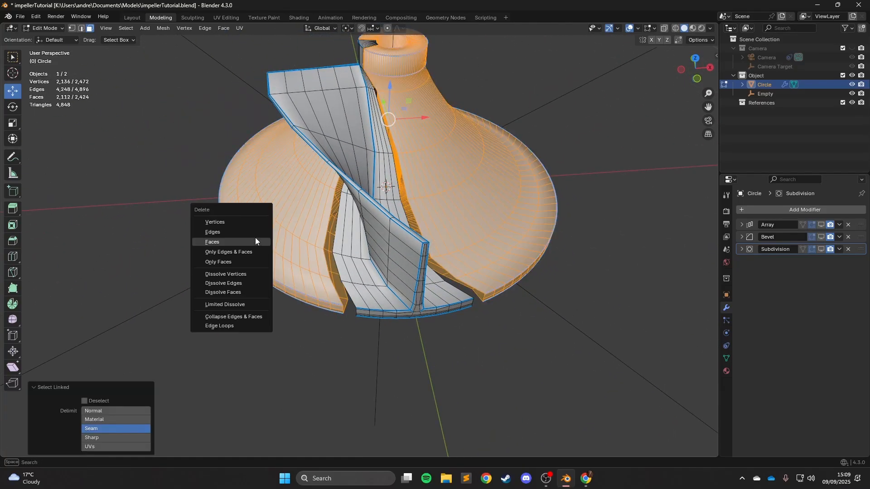
click(255, 238)
middle_drag(255, 237, 774, 263)
key(Tab)
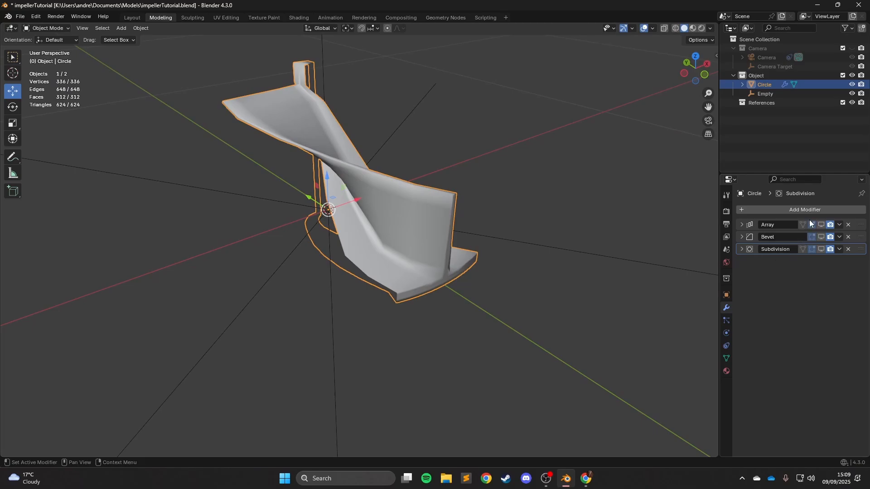
Step: Turn the Array modifier's viewport display back on and apply the modifier
click(820, 224)
click(839, 225)
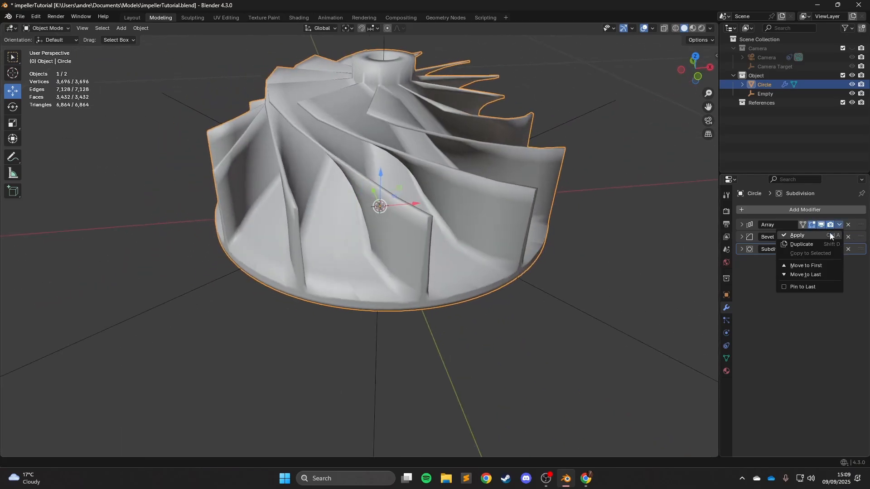
click(828, 234)
Step: Merge all of the impeller mesh's vertices by distance with a merge distance of 0.00001 m
key(Tab)
click(73, 29)
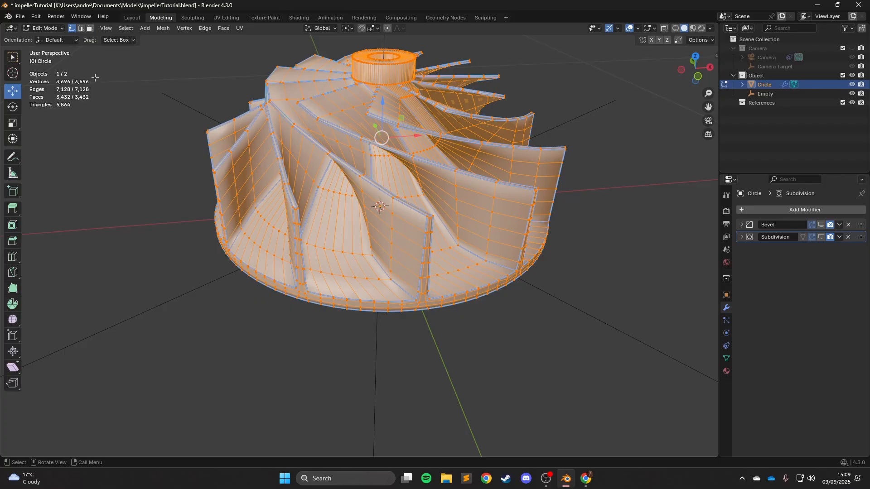
right_click(140, 312)
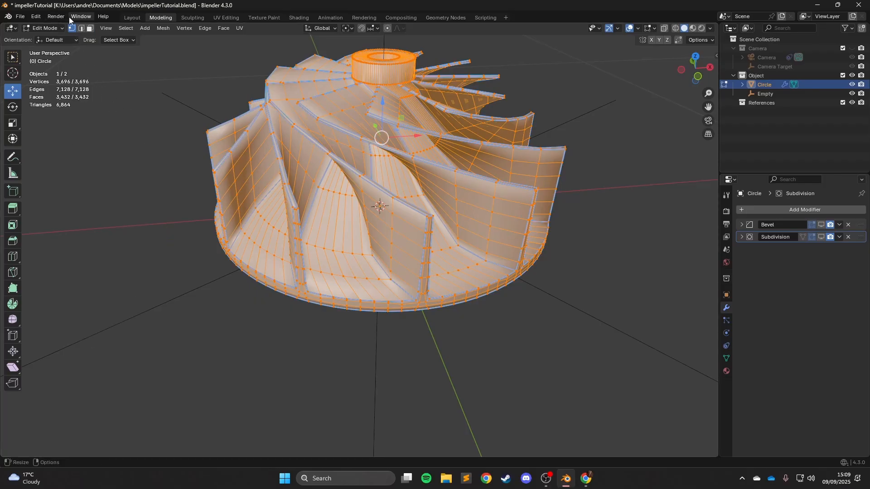
right_click(100, 361)
mouse_move(91, 388)
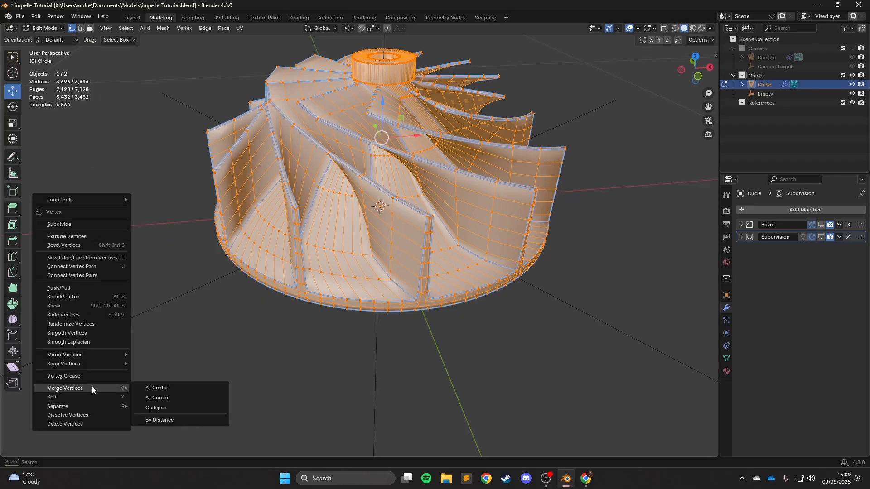
click(189, 420)
click(111, 427)
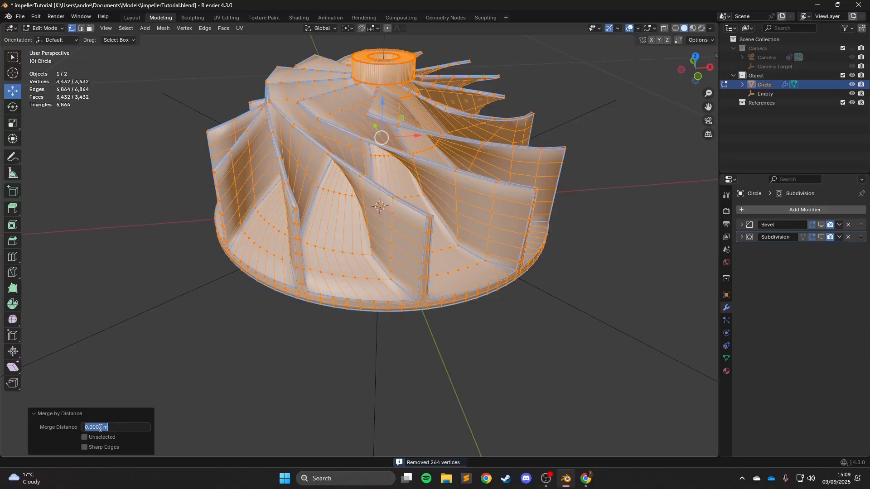
key(Return)
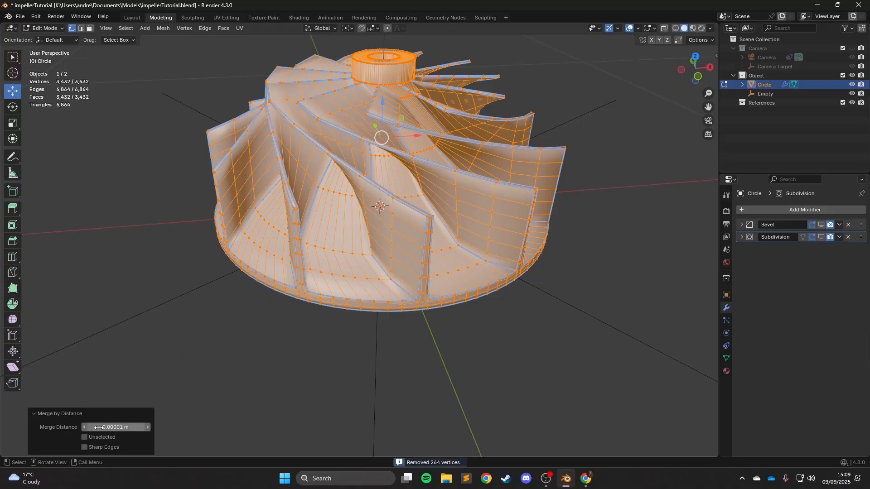
Step: Shade the impeller smooth and turn on the viewport display of its Bevel and Subdivision modifiers
middle_drag(252, 290, 403, 340)
middle_drag(298, 248, 768, 226)
key(Tab)
right_click(517, 275)
click(516, 276)
click(820, 224)
click(821, 236)
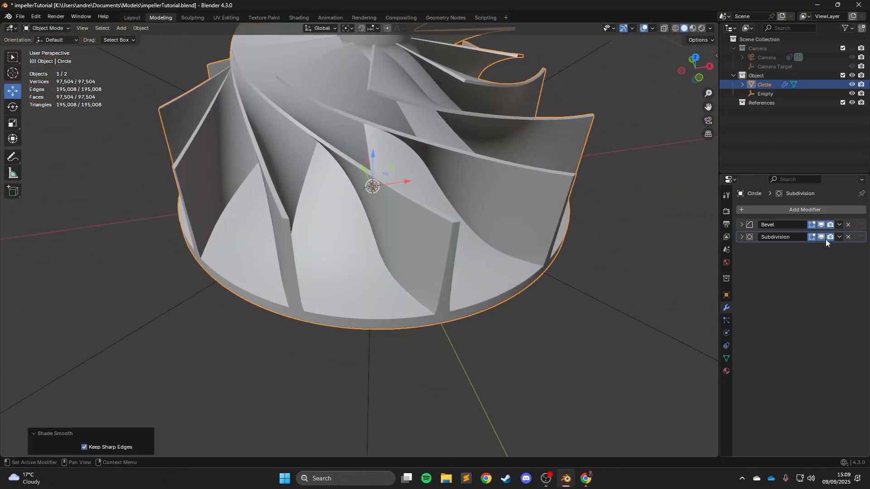
Step: Switch to the Shading workspace and give the impeller a new material with metallic 1.000 and roughness about 0.305
middle_drag(634, 245, 588, 177)
shift+middle_drag(487, 199, 357, 265)
scroll(510, 237, down, 3)
click(493, 213)
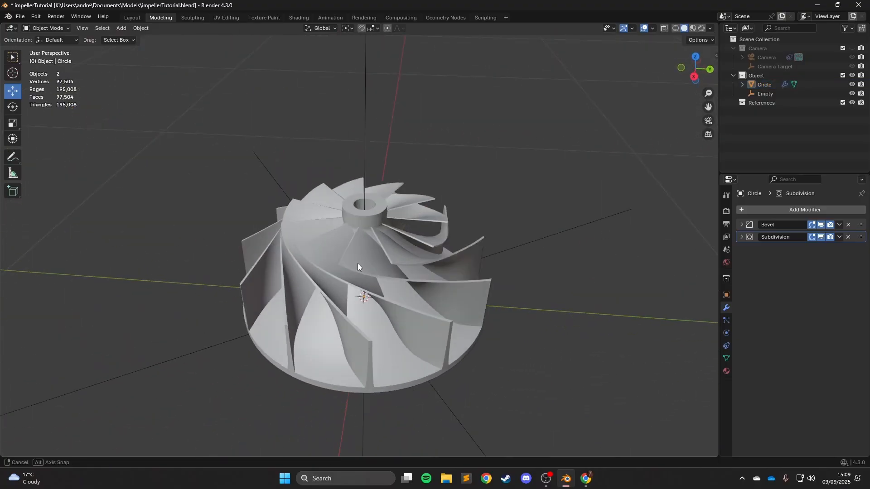
click(410, 266)
click(295, 18)
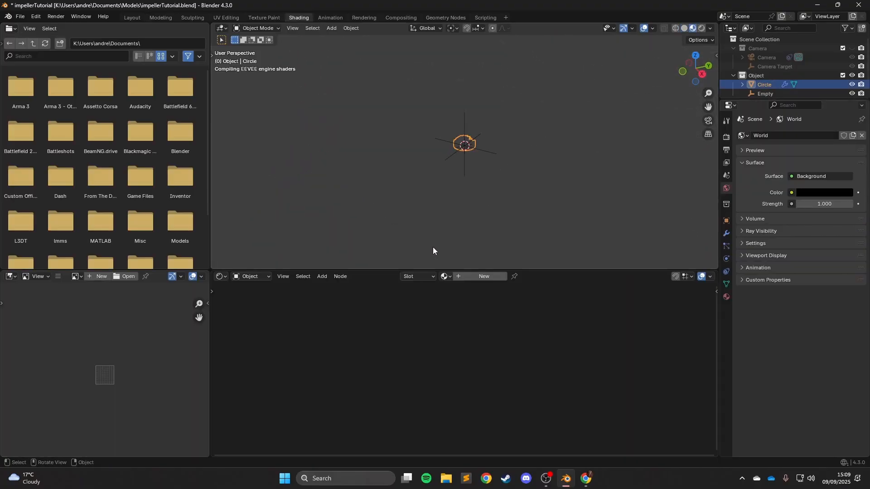
click(502, 277)
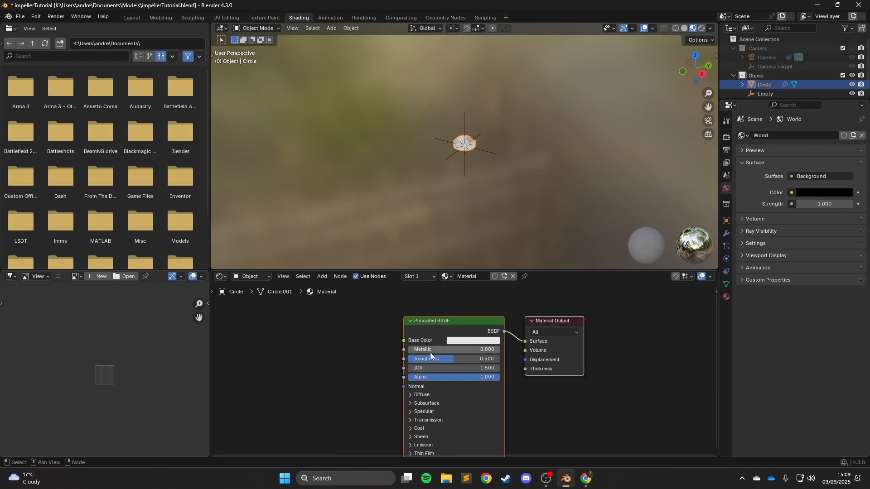
drag(431, 353, 501, 352)
scroll(469, 159, up, 10)
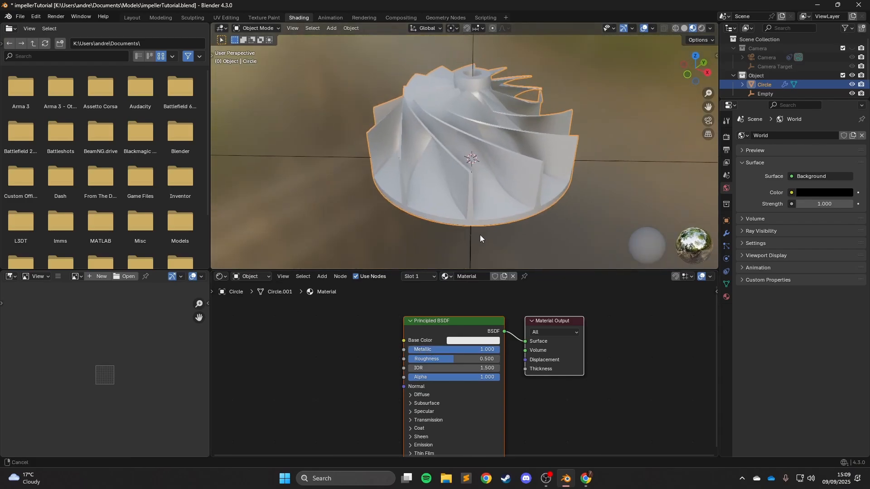
scroll(462, 365, up, 1)
drag(447, 359, 413, 356)
Step: Add a Tangent node and connect its output to the Tangent input of the Principled BSDF
middle_drag(435, 183, 457, 183)
middle_drag(337, 355, 438, 316)
key(shift+a)
click(437, 314)
text(tang)
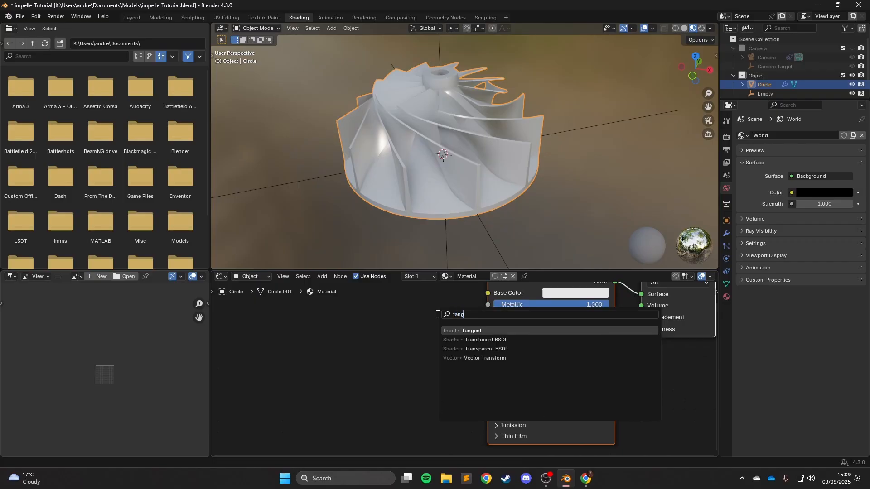
key(Return)
click(390, 341)
click(506, 385)
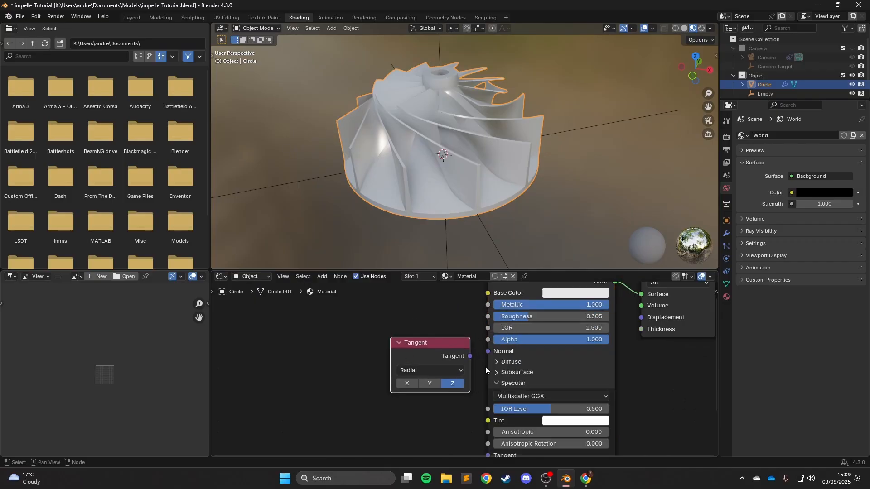
drag(470, 355, 487, 438)
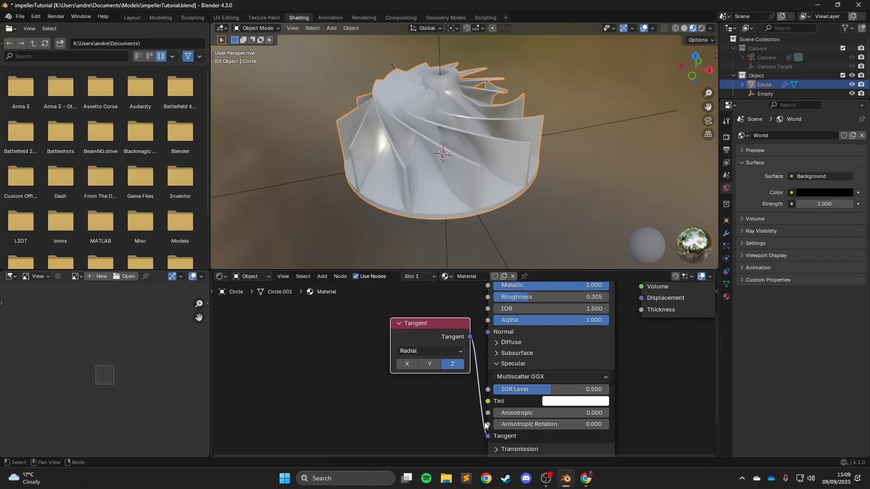
drag(408, 338, 405, 361)
Step: Tune the Principled BSDF to anisotropic about 0.73, roughness about 0.318 and a grey #9D9D9D base colour
drag(516, 414, 587, 412)
middle_drag(550, 299, 517, 348)
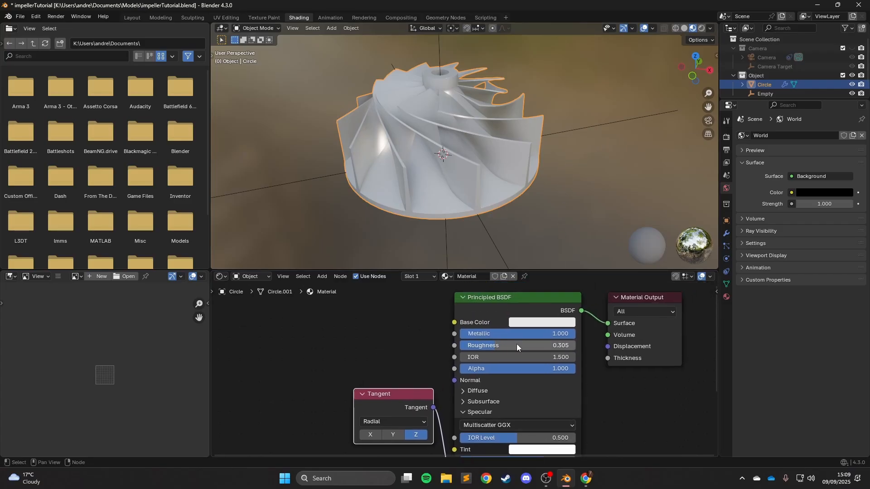
drag(497, 347, 499, 347)
click(539, 321)
click(604, 181)
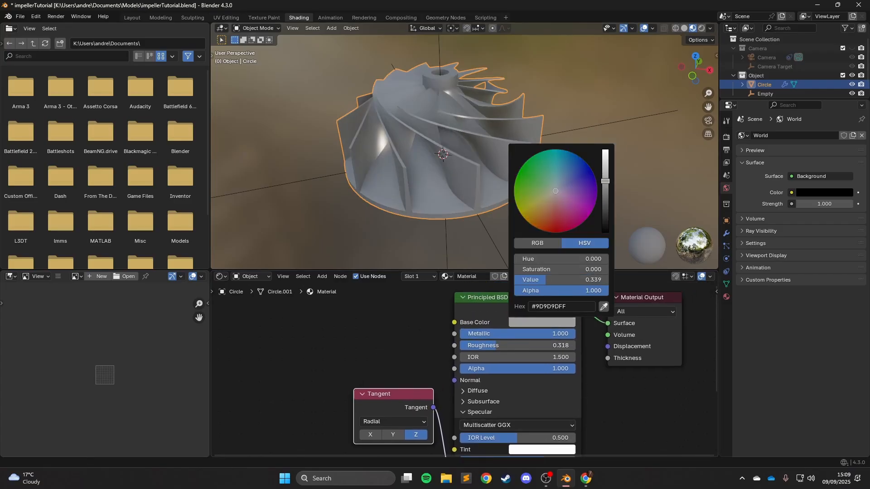
Step: Connect an Environment Texture to the world's Background colour and load an environment image into it
click(252, 276)
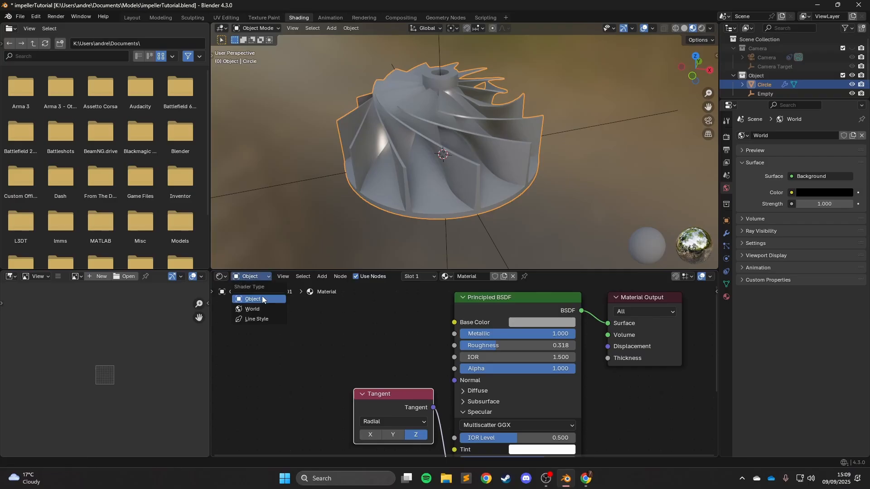
click(255, 309)
drag(485, 308, 476, 312)
drag(496, 315, 517, 327)
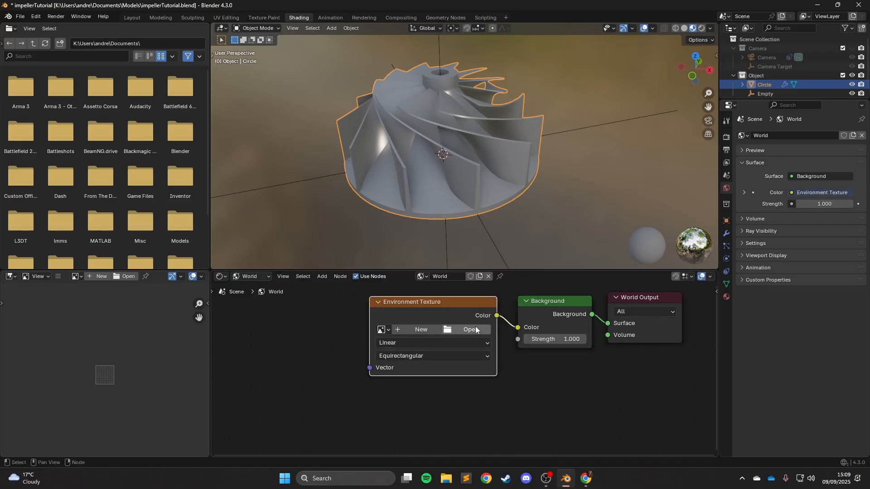
click(475, 330)
click(247, 120)
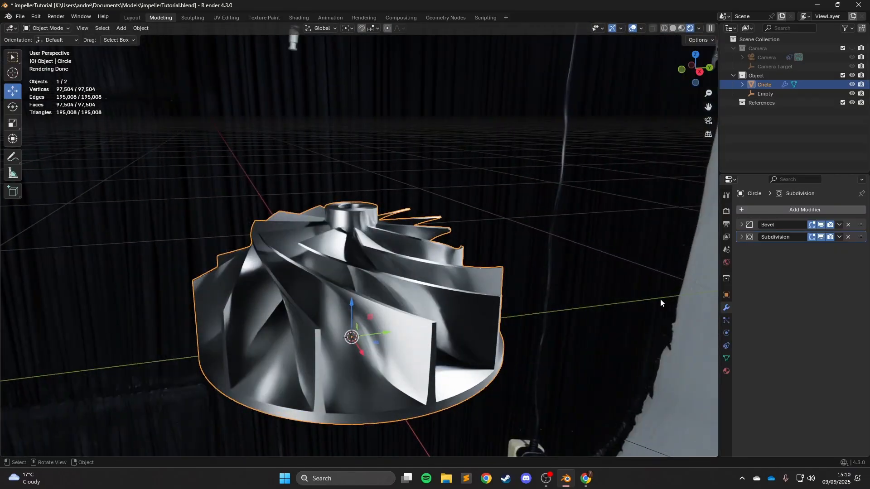
Step: Fine-tune the roughness of the impeller's material
click(726, 372)
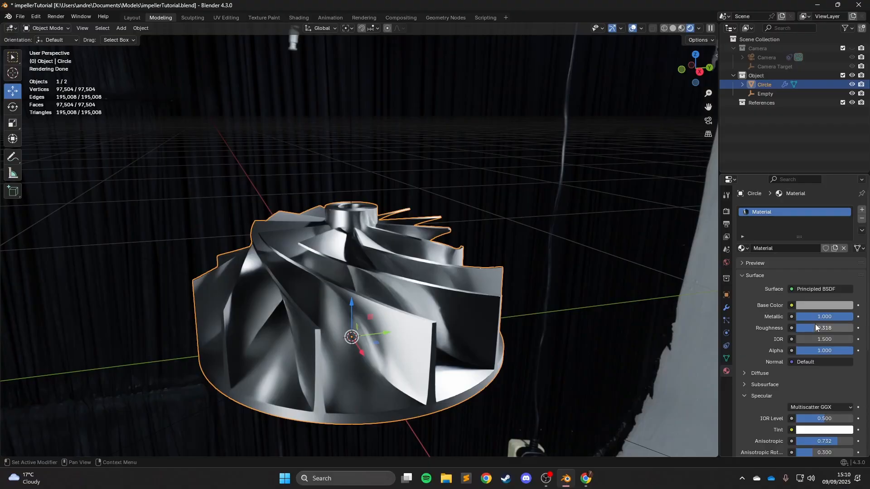
drag(815, 328, 811, 328)
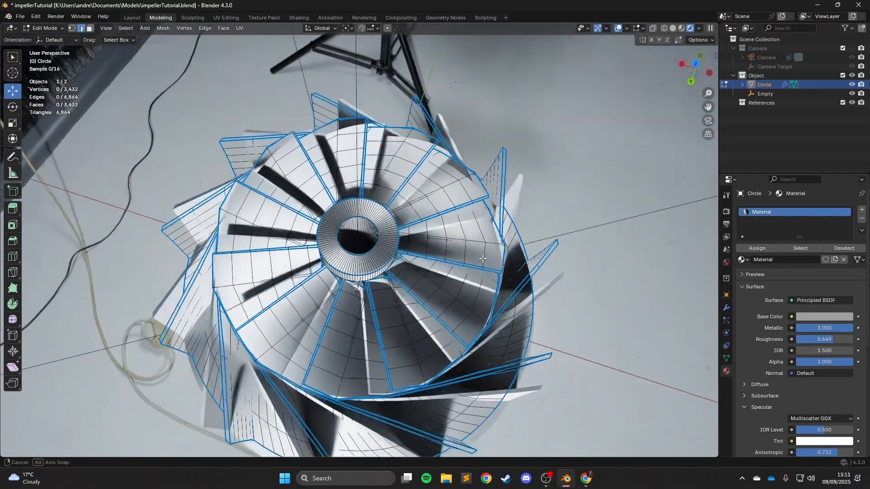
Step: Leave mesh editing and examine the rendered impeller's blades, hub and reflections from several angles and distances
middle_drag(482, 258, 521, 231)
key(Tab)
scroll(553, 270, down, 3)
scroll(572, 220, down, 4)
middle_drag(553, 270, 366, 158)
scroll(572, 220, up, 5)
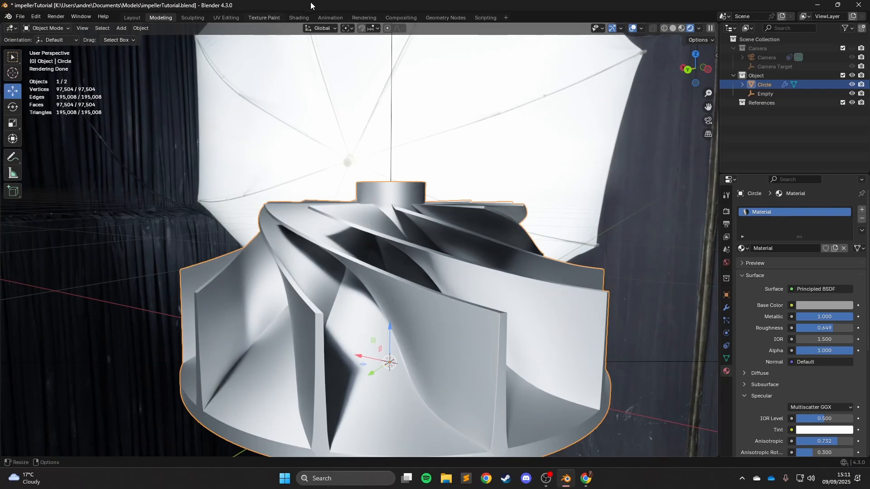
scroll(435, 109, down, 2)
middle_drag(435, 109, 471, 199)
scroll(444, 176, up, 5)
scroll(459, 99, down, 4)
scroll(536, 184, up, 2)
scroll(535, 184, down, 4)
scroll(452, 199, up, 2)
scroll(471, 200, up, 3)
scroll(471, 199, down, 3)
click(432, 153)
mouse_move(431, 153)
middle_down()
mouse_move(477, 217)
mouse_move(477, 199)
mouse_move(435, 157)
middle_up()
scroll(396, 266, up, 1)
click(397, 268)
scroll(462, 254, up, 5)
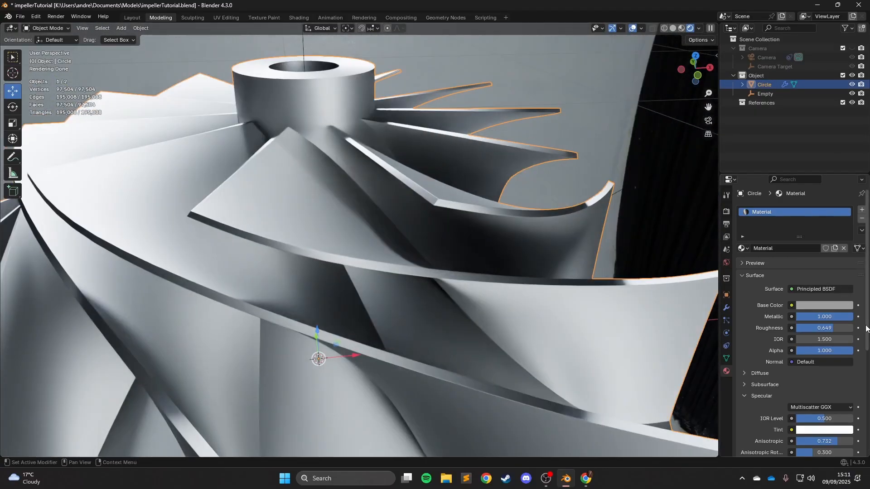
Step: Lower the roughness of the impeller's material for a shinier metal surface
drag(830, 328, 815, 328)
middle_drag(486, 227, 453, 241)
scroll(453, 241, up, 3)
Step: Set the Bevel modifier's amount to 0.001 m
click(725, 307)
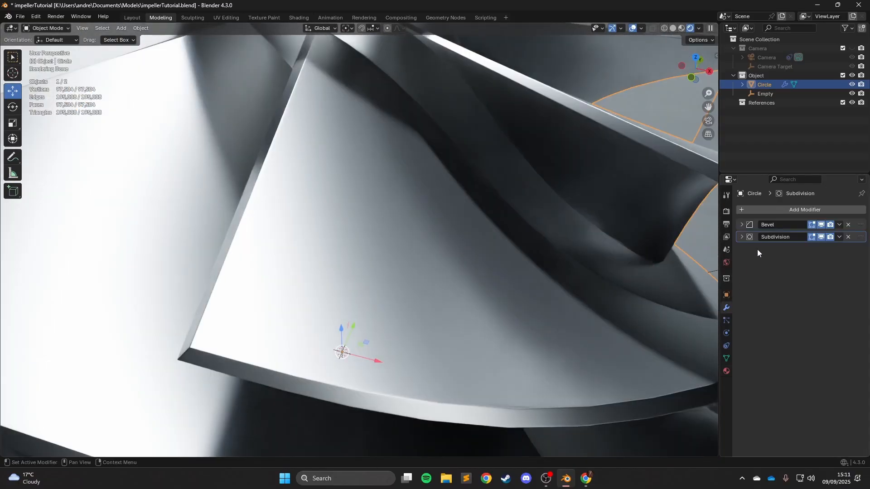
click(739, 237)
click(740, 237)
click(739, 225)
middle_drag(699, 274, 709, 270)
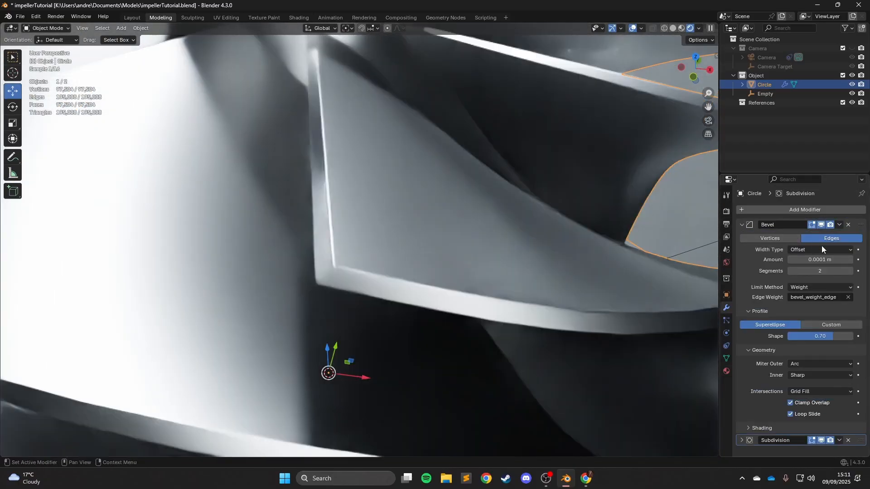
click(805, 260)
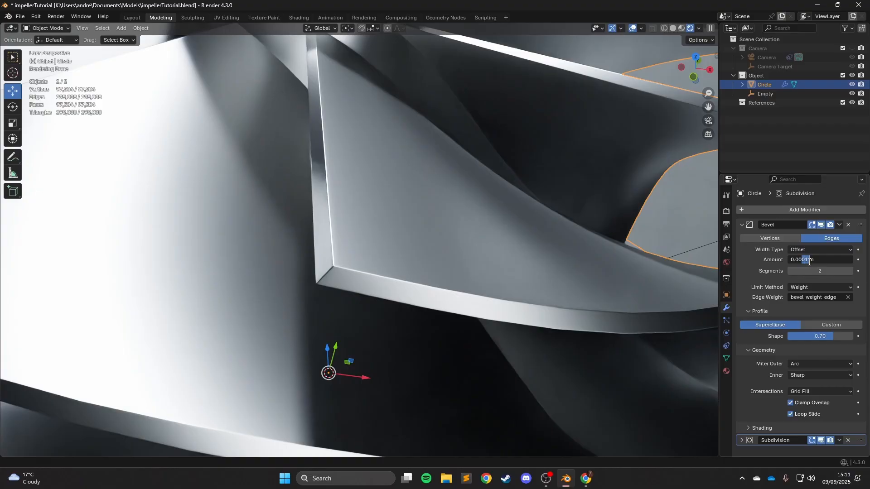
key(Return)
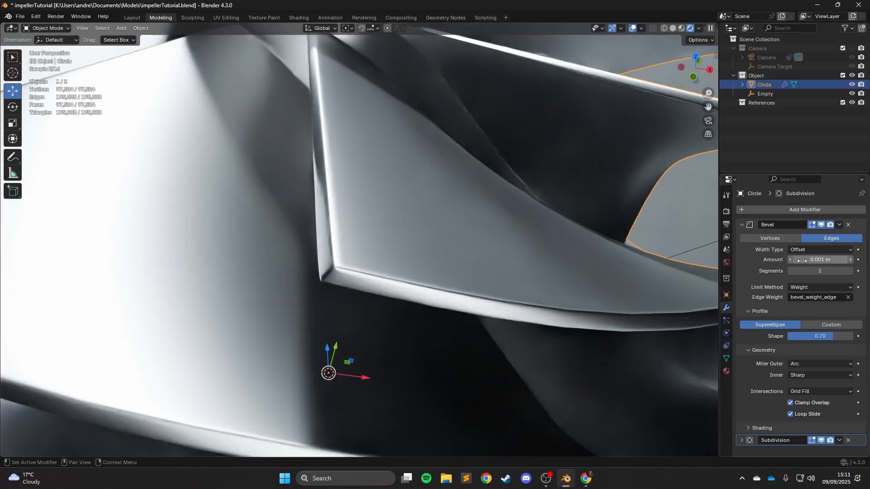
Step: Examine the bevelled highlights along the blade edges from several angles
scroll(527, 228, down, 5)
middle_drag(528, 227, 395, 310)
scroll(298, 250, up, 5)
scroll(298, 250, down, 5)
middle_drag(298, 250, 233, 172)
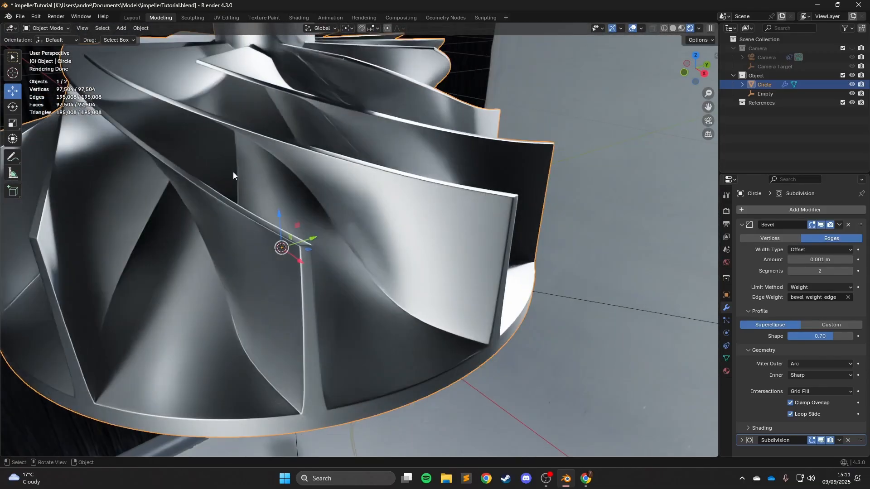
scroll(431, 232, up, 2)
middle_drag(430, 232, 344, 278)
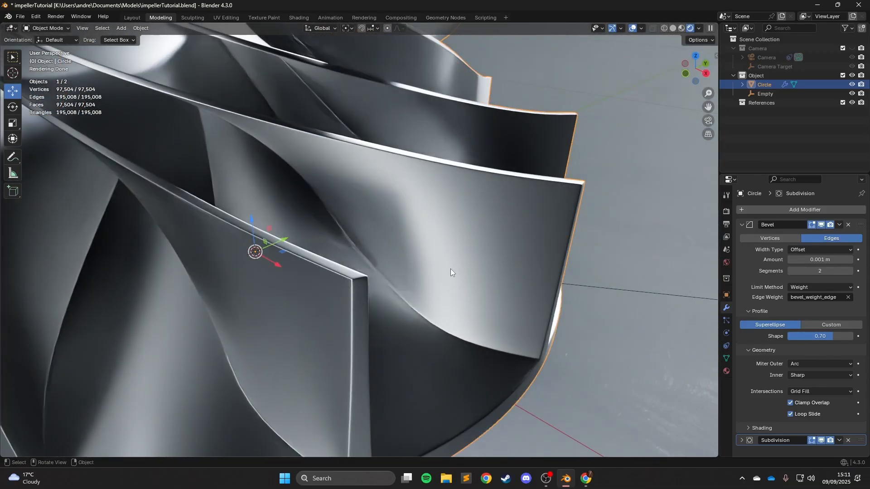
Step: Try to round a blade's upper corner by bevelling the short edge across its thickness
key(Tab)
scroll(450, 272, down, 5)
scroll(492, 225, up, 6)
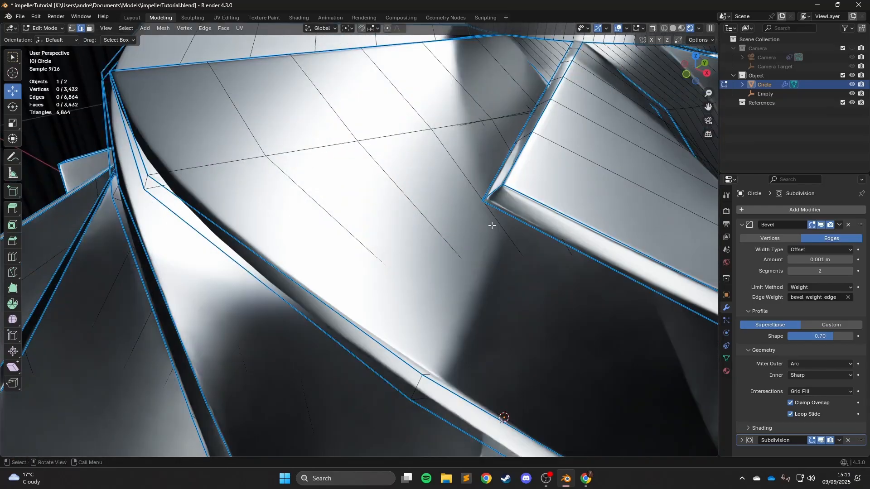
click(494, 199)
right_click(521, 256)
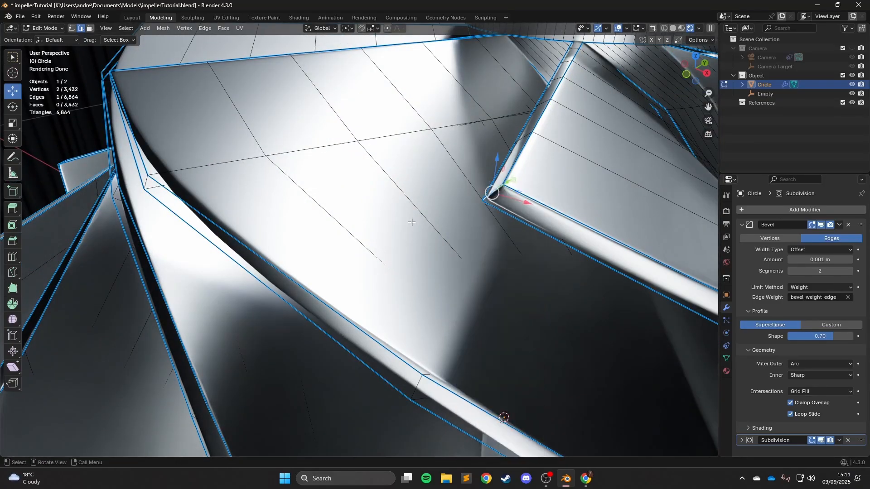
key(ctrl+b)
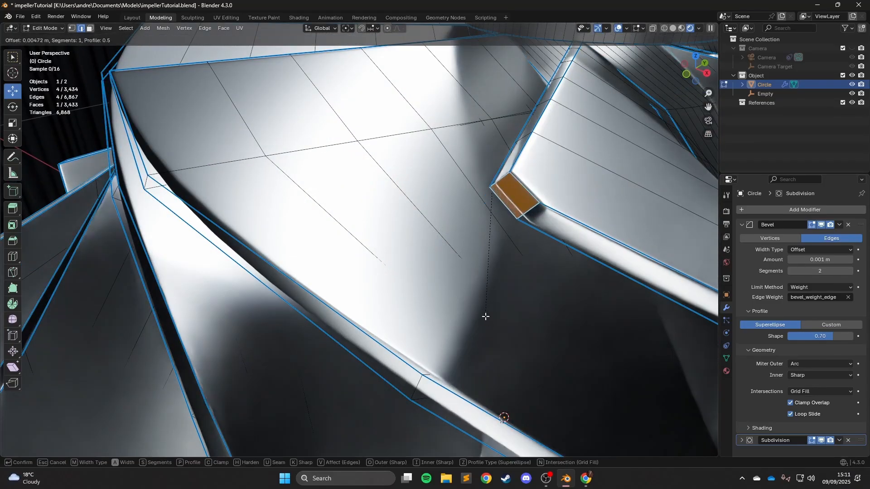
click(484, 317)
key(Tab)
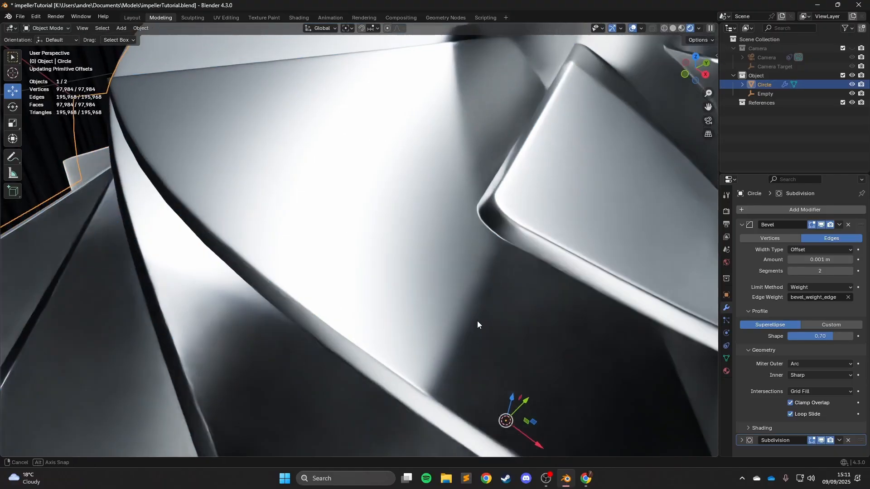
middle_drag(477, 321, 452, 319)
scroll(451, 319, down, 4)
key(Tab)
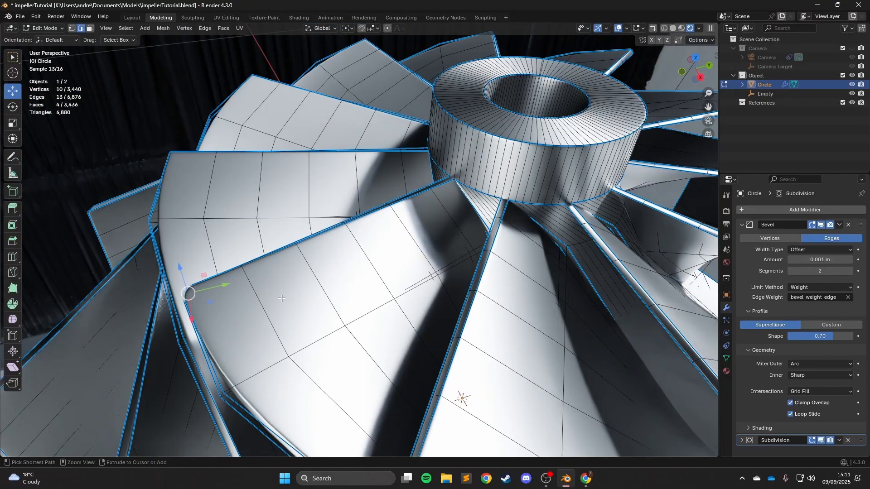
middle_drag(323, 288, 404, 200)
key(KP_Decimal)
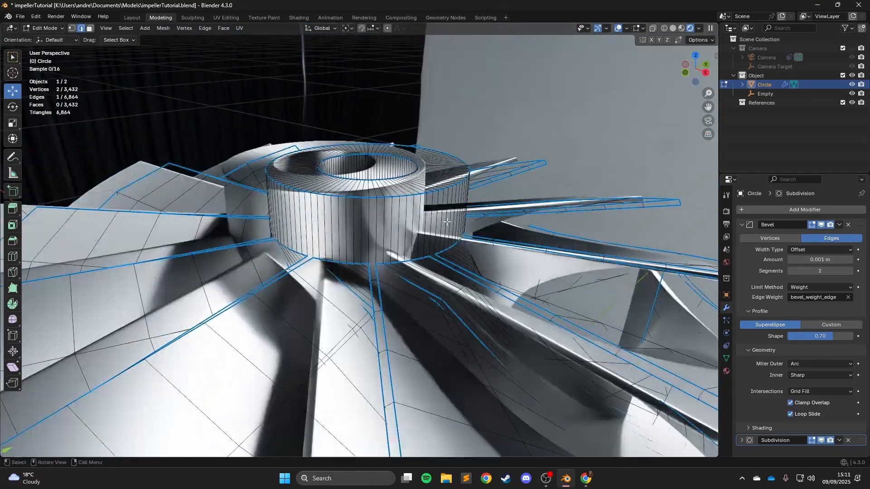
Step: Examine the hub's topology up close, checking the edges around the rim of its bore
middle_drag(398, 183, 337, 106)
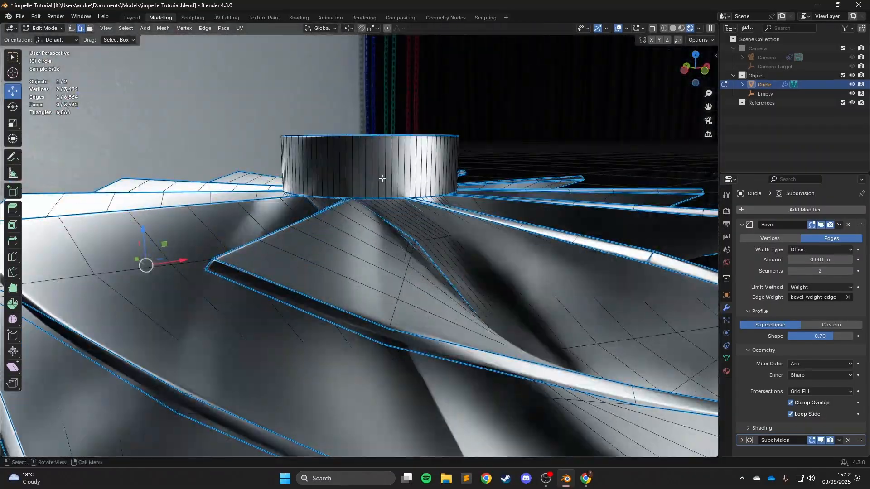
middle_drag(381, 178, 463, 186)
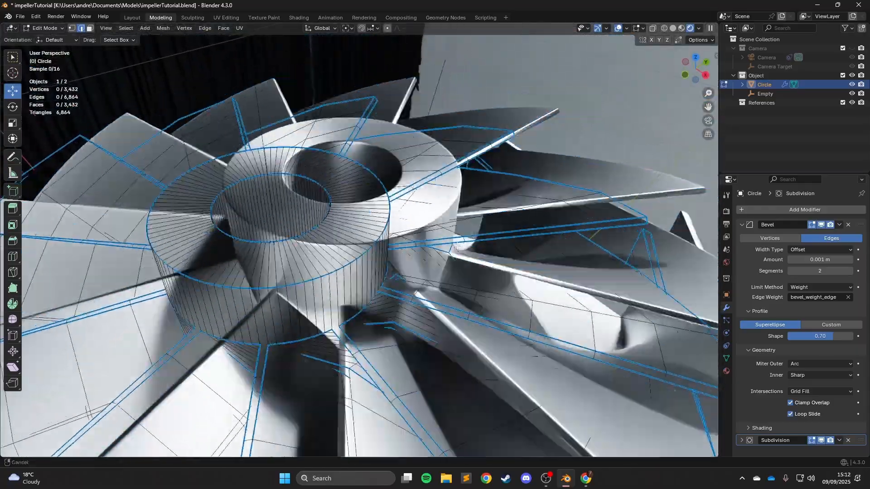
middle_drag(457, 245, 497, 203)
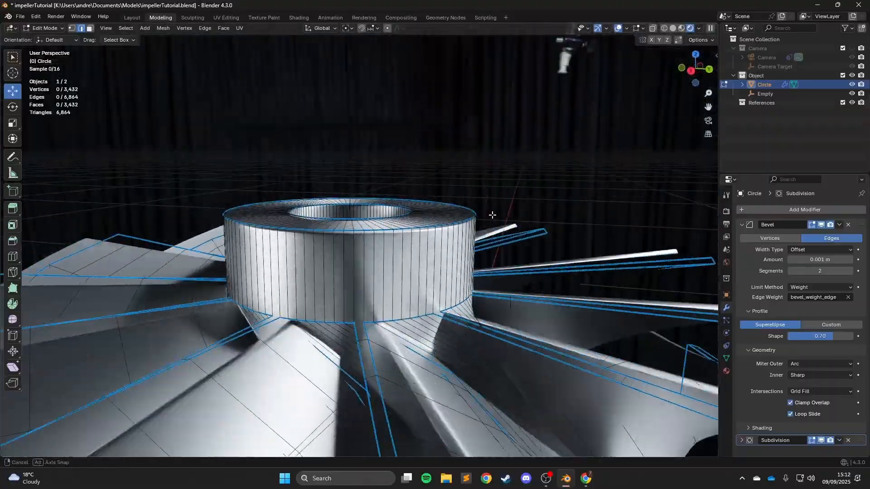
middle_drag(492, 214, 407, 190)
scroll(390, 171, up, 2)
scroll(389, 200, up, 2)
scroll(407, 156, up, 2)
shift+middle_drag(407, 155, 375, 234)
scroll(375, 233, up, 1)
alt+click(380, 217)
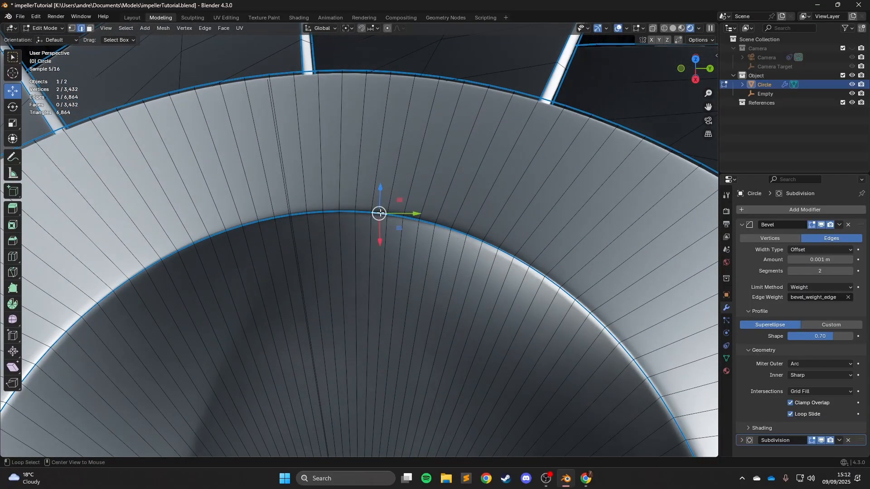
Step: Return to Object Mode and review the complete rendered impeller from all around
scroll(398, 198, down, 3)
middle_drag(403, 162, 435, 349)
scroll(388, 241, down, 3)
middle_drag(389, 241, 613, 148)
key(Tab)
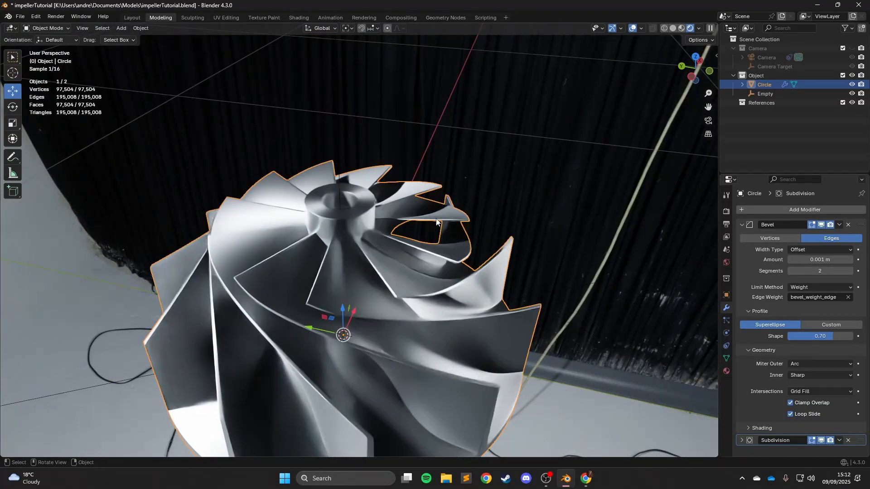
click(645, 250)
middle_drag(639, 262, 529, 228)
middle_drag(468, 326, 445, 297)
click(445, 297)
middle_drag(471, 209, 425, 211)
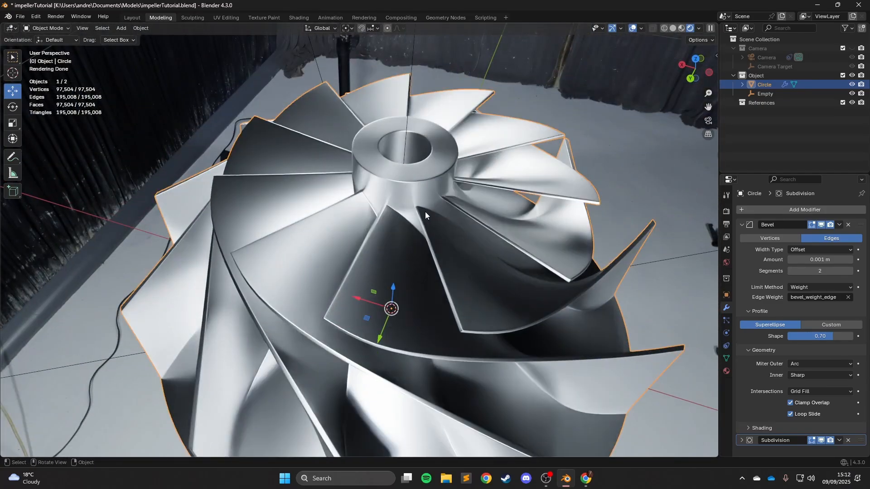